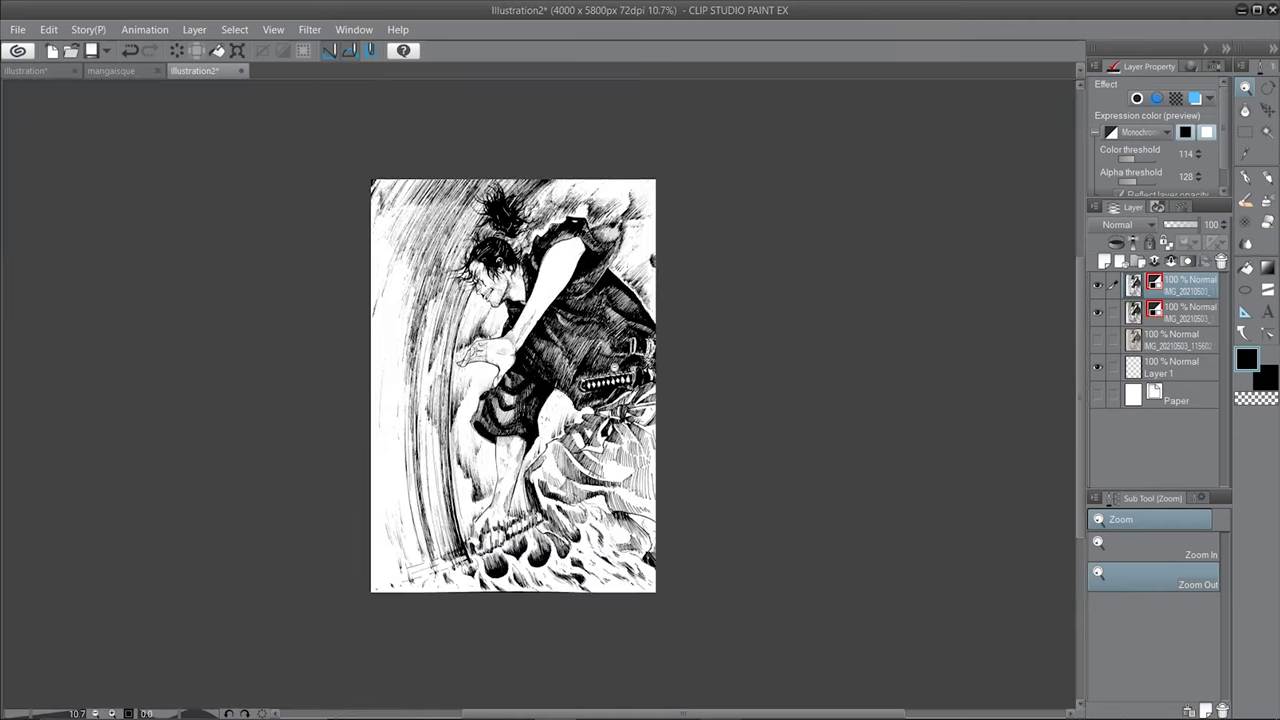
- Set the top image layer's color threshold to 100 and choose the Hard eraser
type("90")
key("Return")
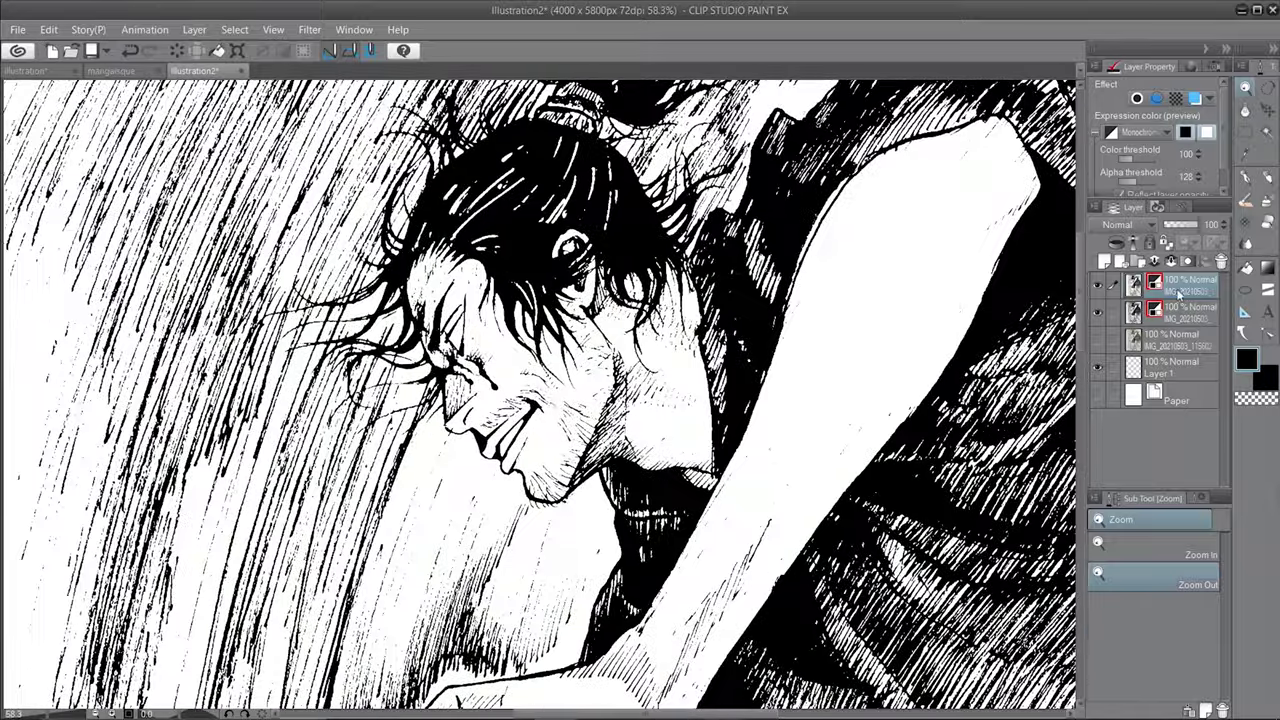
key("e")
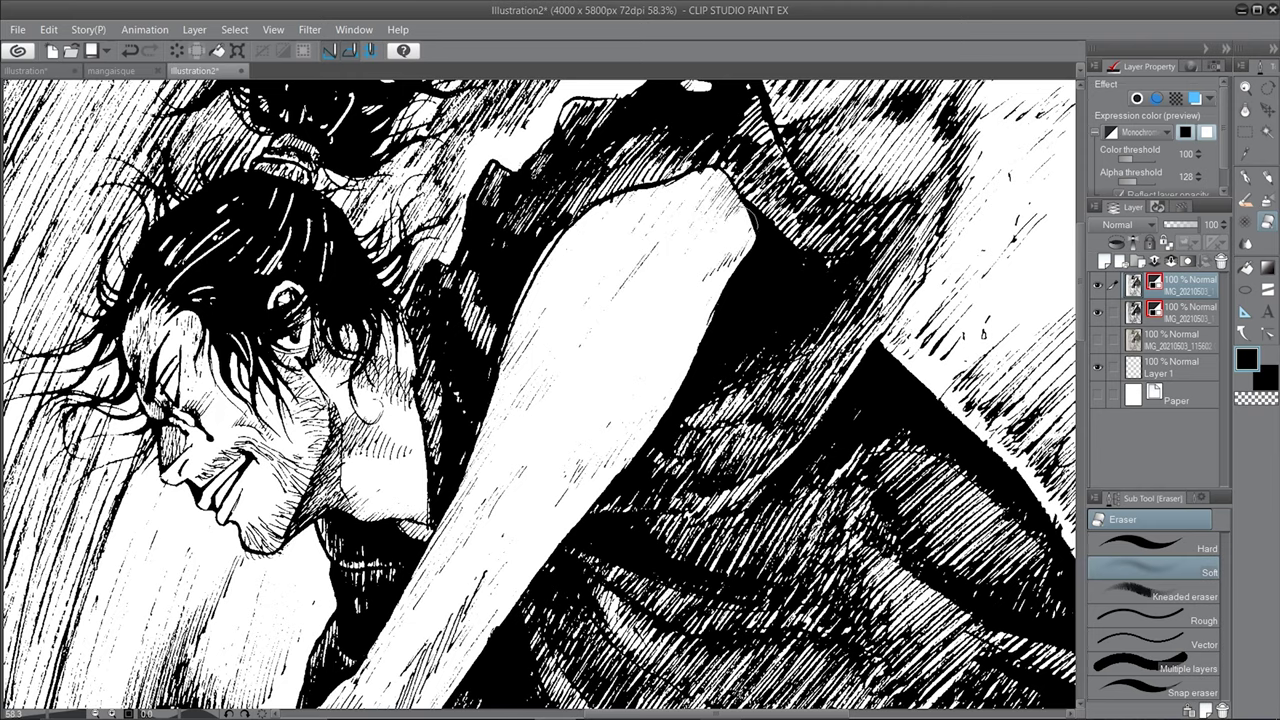
left_click(1153, 544)
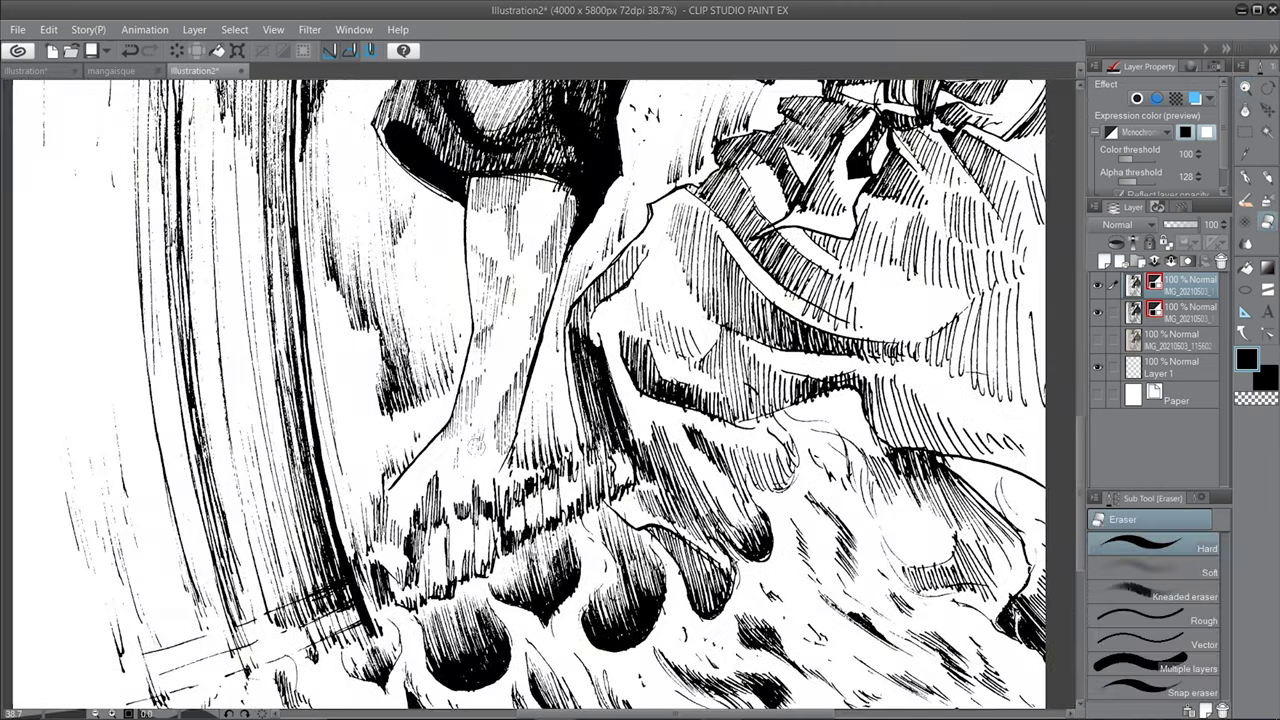
- Remove white from the image layers' expression color and leave only the lower image layer visible over the paper
left_click(773, 516)
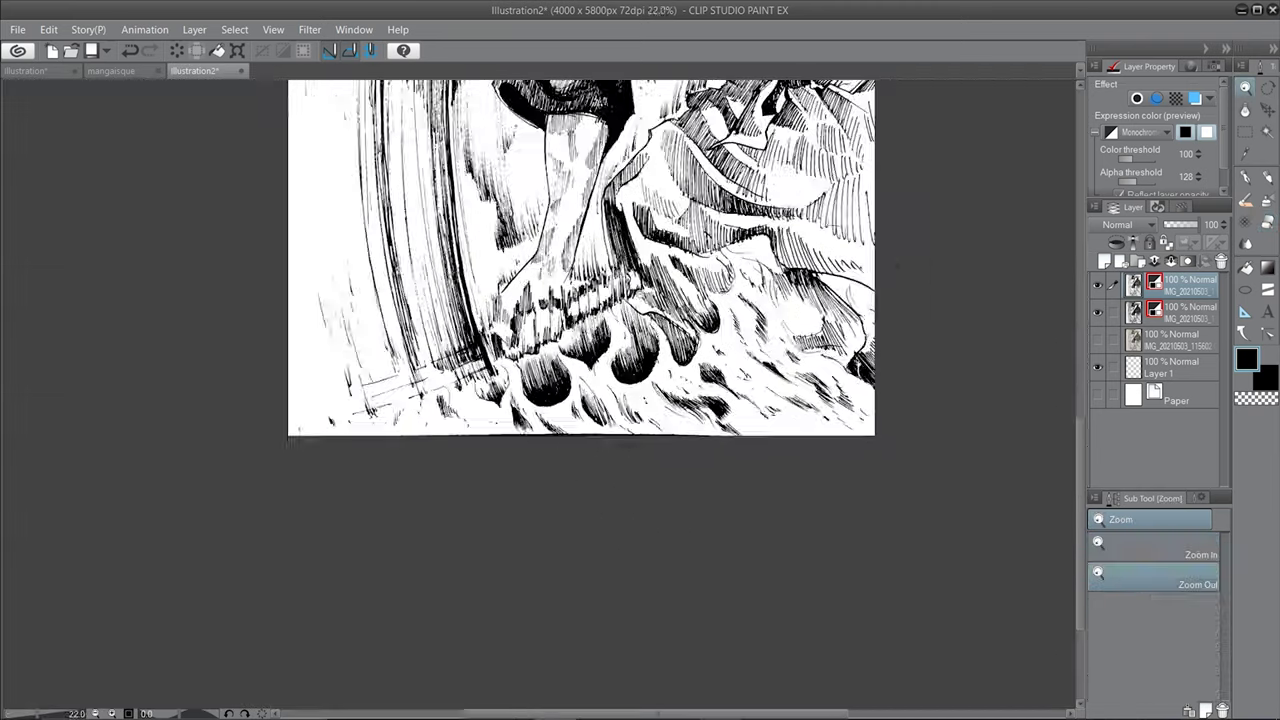
left_click(773, 516)
key("p")
left_click(1180, 312)
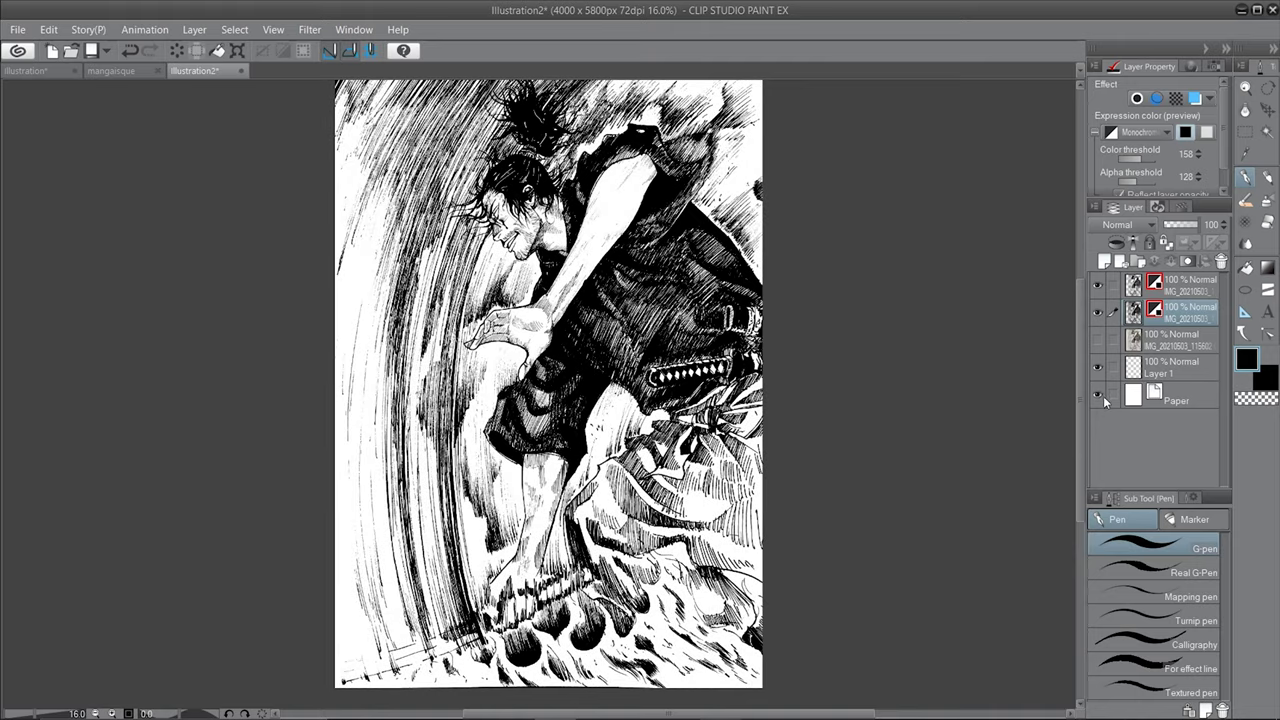
left_click(1098, 285)
scroll(612, 148, "up", 3)
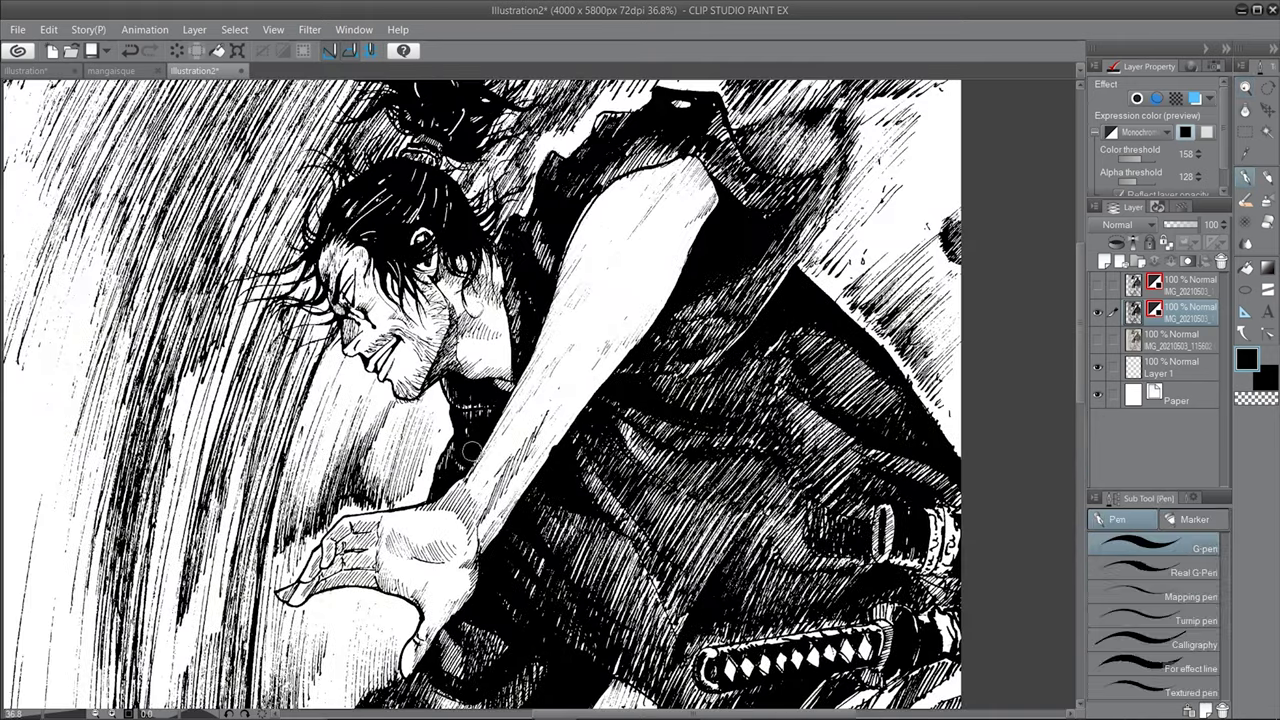
- Erase a clear band around the face, arm, hand and lower leg on the lower image layer with the Hard eraser
key("e")
left_click_drag(300, 290, 530, 245)
left_click_drag(500, 450, 540, 280)
left_click_drag(470, 500, 530, 380)
mouse_move(464, 400)
left_mouse_down()
mouse_move(400, 450)
mouse_move(380, 490)
left_mouse_up()
left_click_drag(480, 380, 520, 120)
left_click_drag(380, 240, 540, 120)
mouse_move(500, 600)
left_mouse_down()
mouse_move(500, 150)
mouse_move(470, 360)
left_mouse_up()
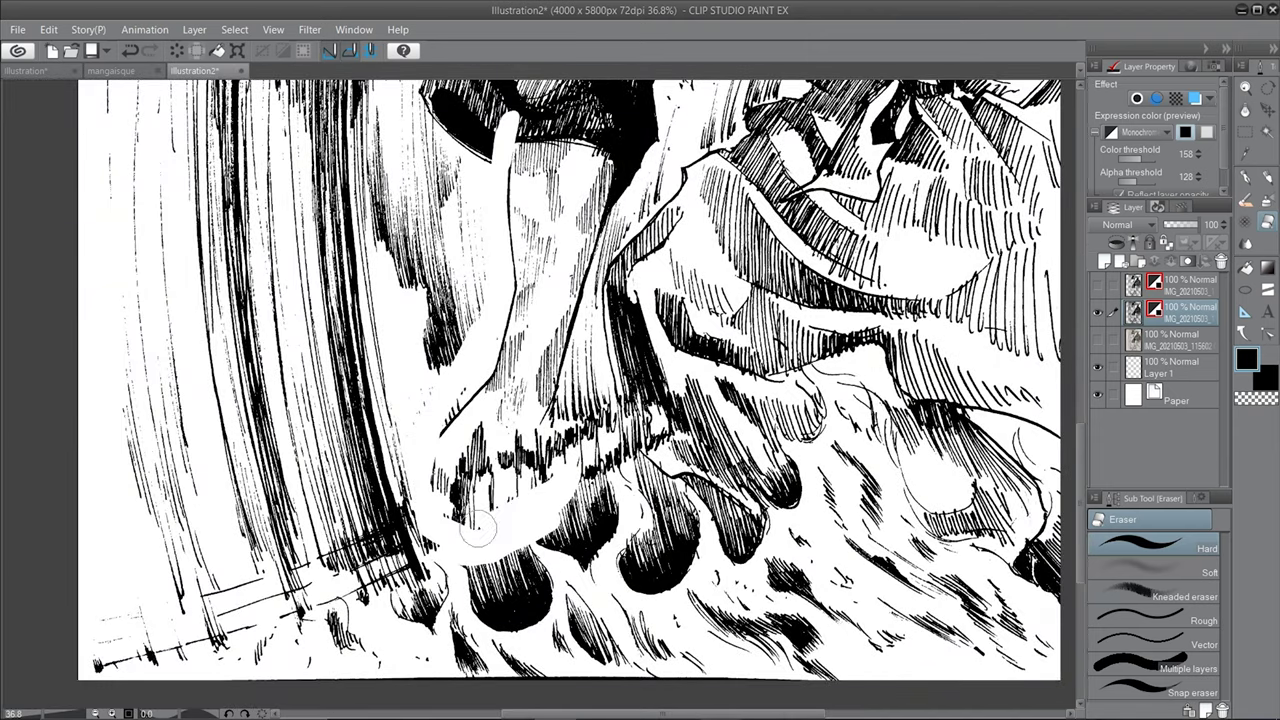
left_click_drag(430, 400, 550, 540)
- Lasso-select the face, arm and lower leg along the erased bands and invert the selection
key("o")
scroll(570, 400, "down", 3)
scroll(570, 400, "up", 2)
key("m")
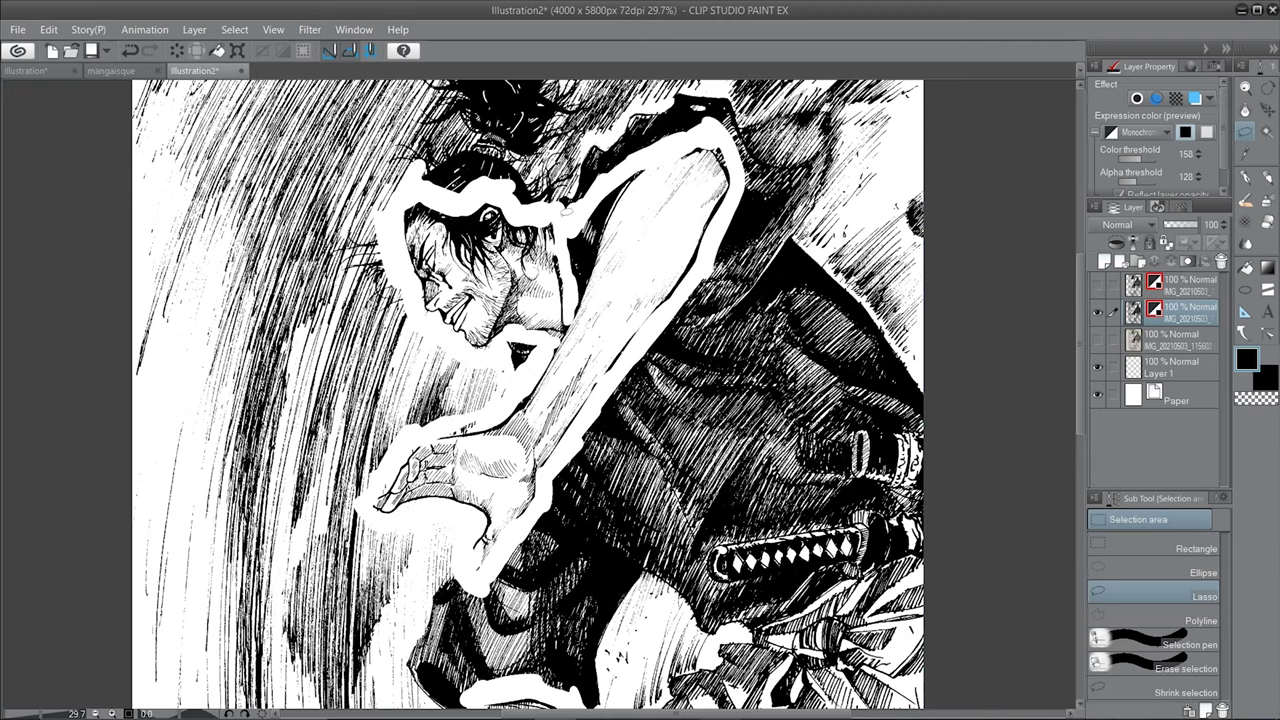
scroll(600, 250, "down", 5)
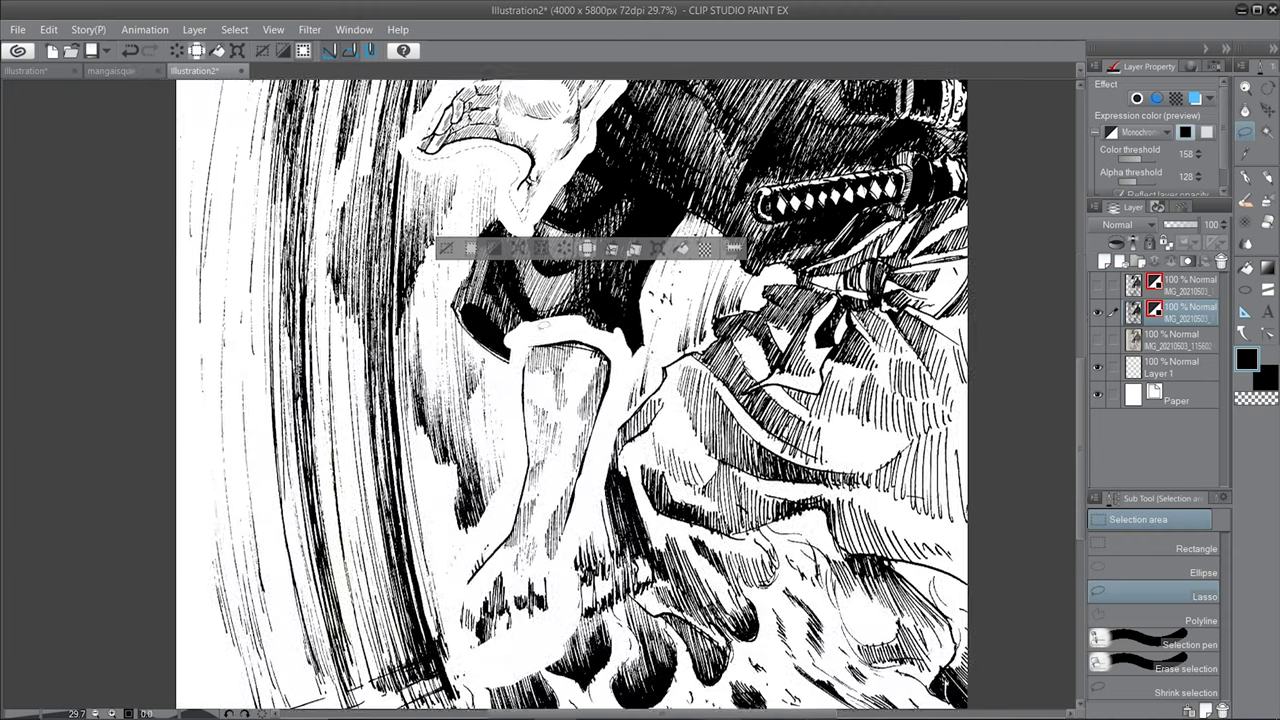
scroll(575, 350, "up", 5)
key("x")
scroll(575, 350, "down", 3)
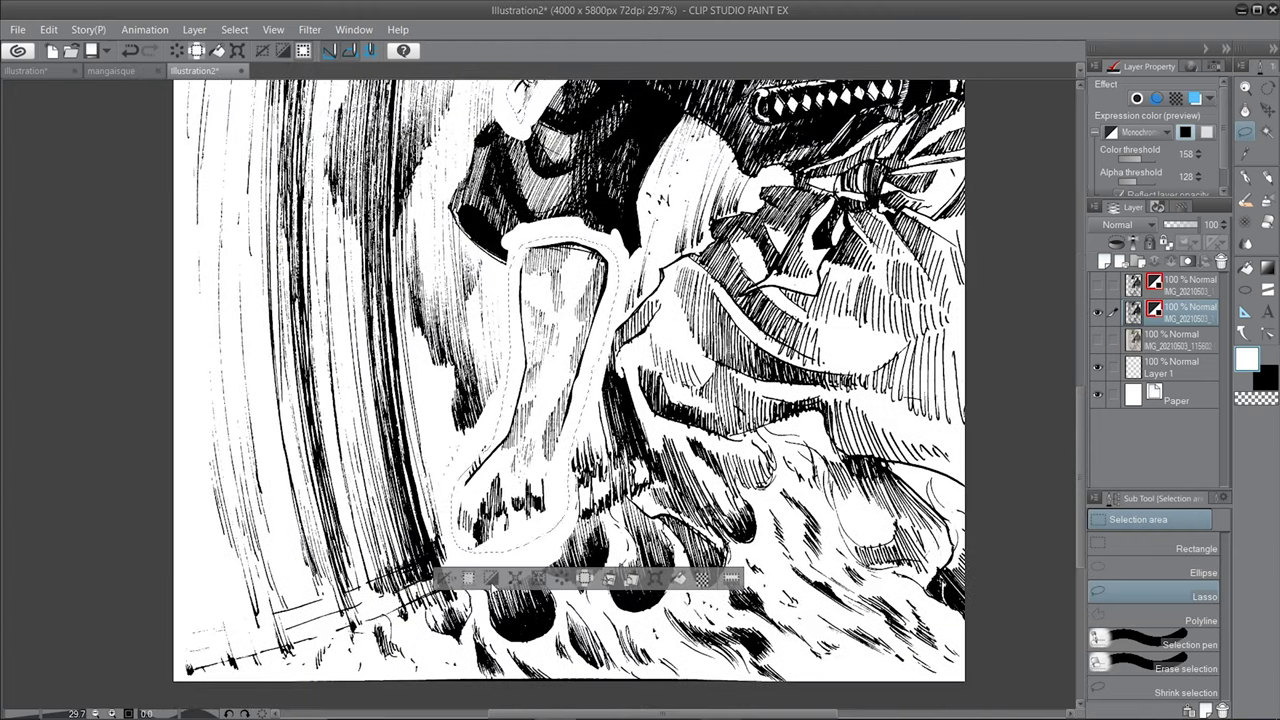
scroll(575, 350, "down", 4)
- Erase everything outside the skin areas on the lower image layer, deselect, and hide the paper
key("e")
key("Delete")
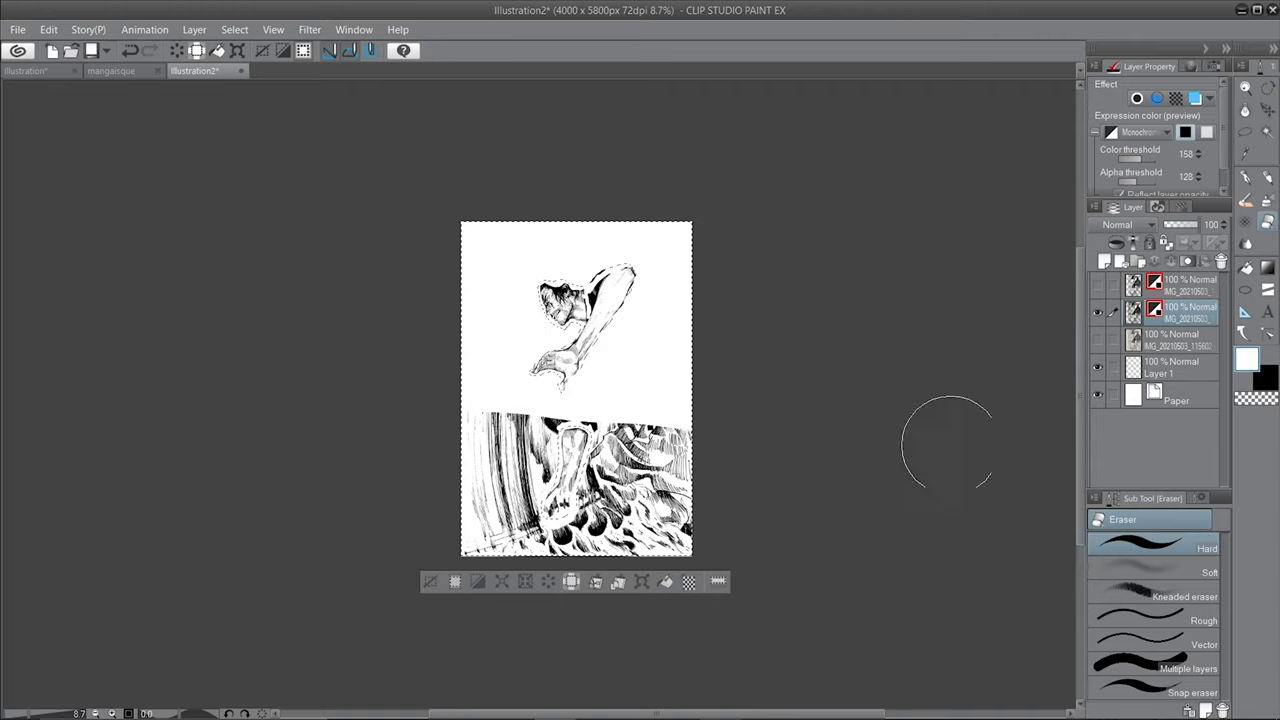
left_click(615, 350)
left_click(615, 350)
left_click(1097, 395)
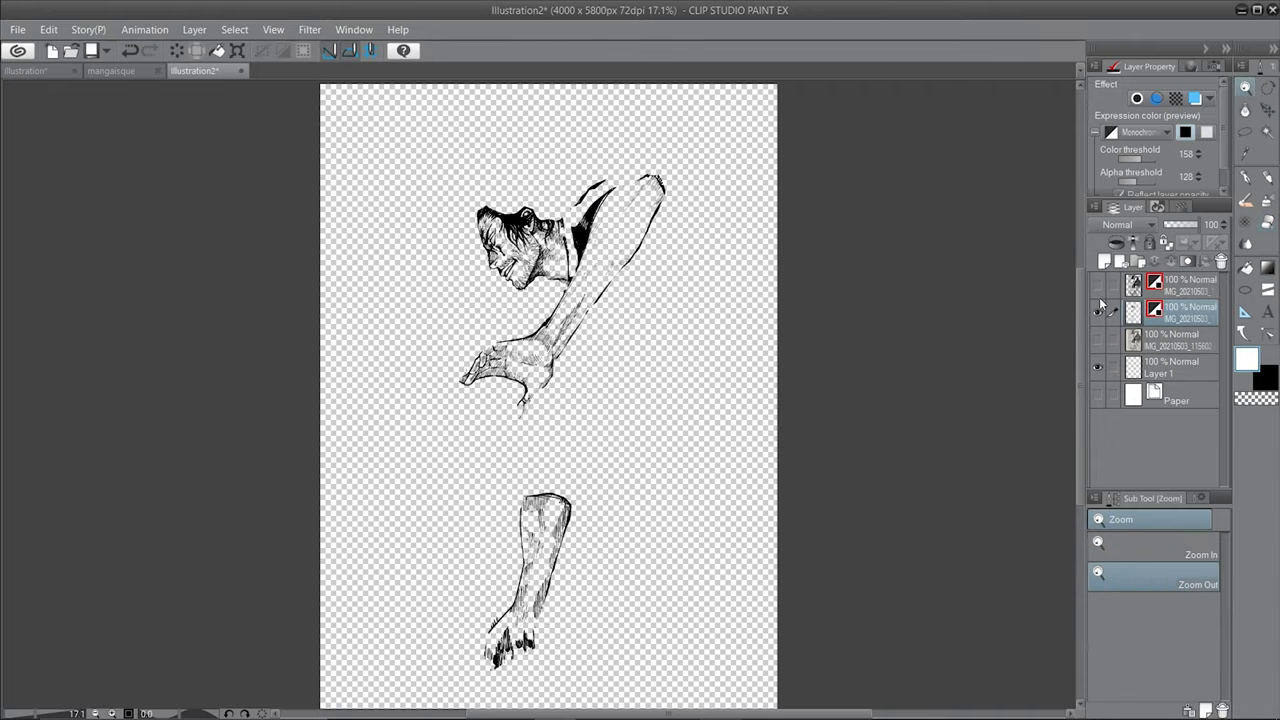
- Toggle the two image layers to compare them, leaving both visible over the paper and the lower one selected
left_click(1097, 284)
left_click(1097, 311)
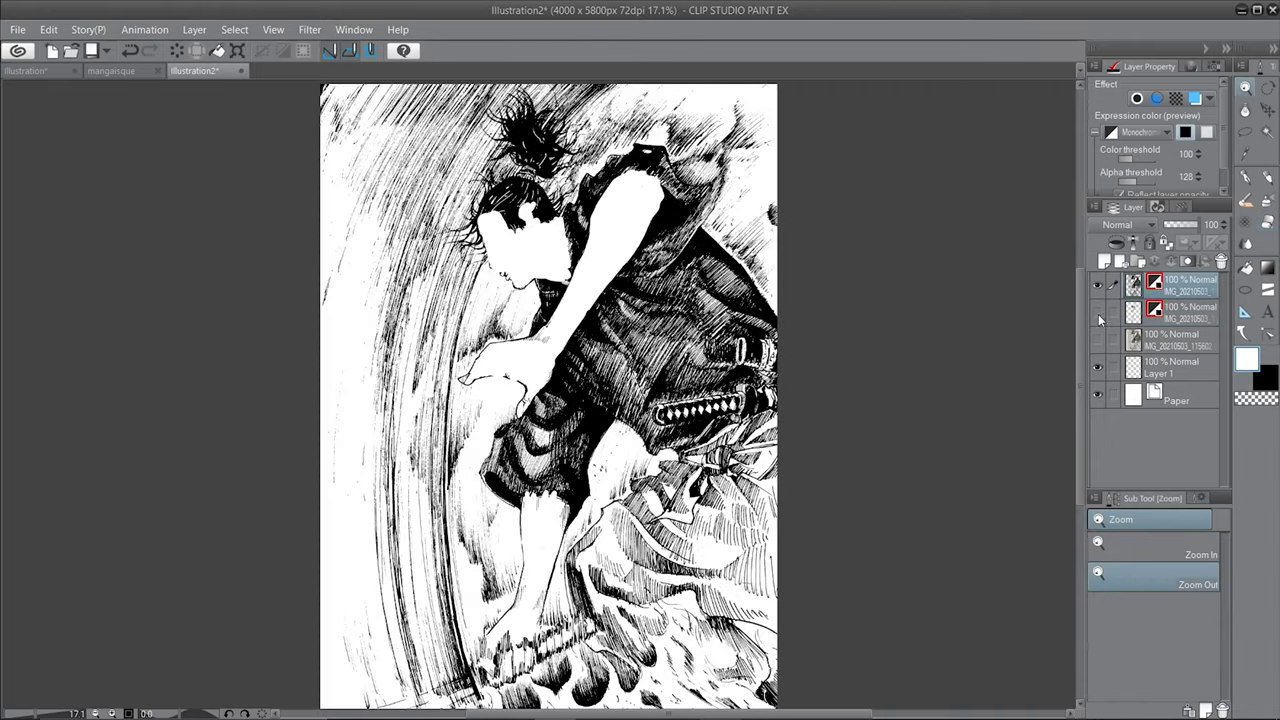
left_click(1097, 311)
left_click(1180, 311)
- Fill the white gaps around the ear, neck and collar in black with the G-pen on the lower image layer
scroll(540, 250, "up", 6)
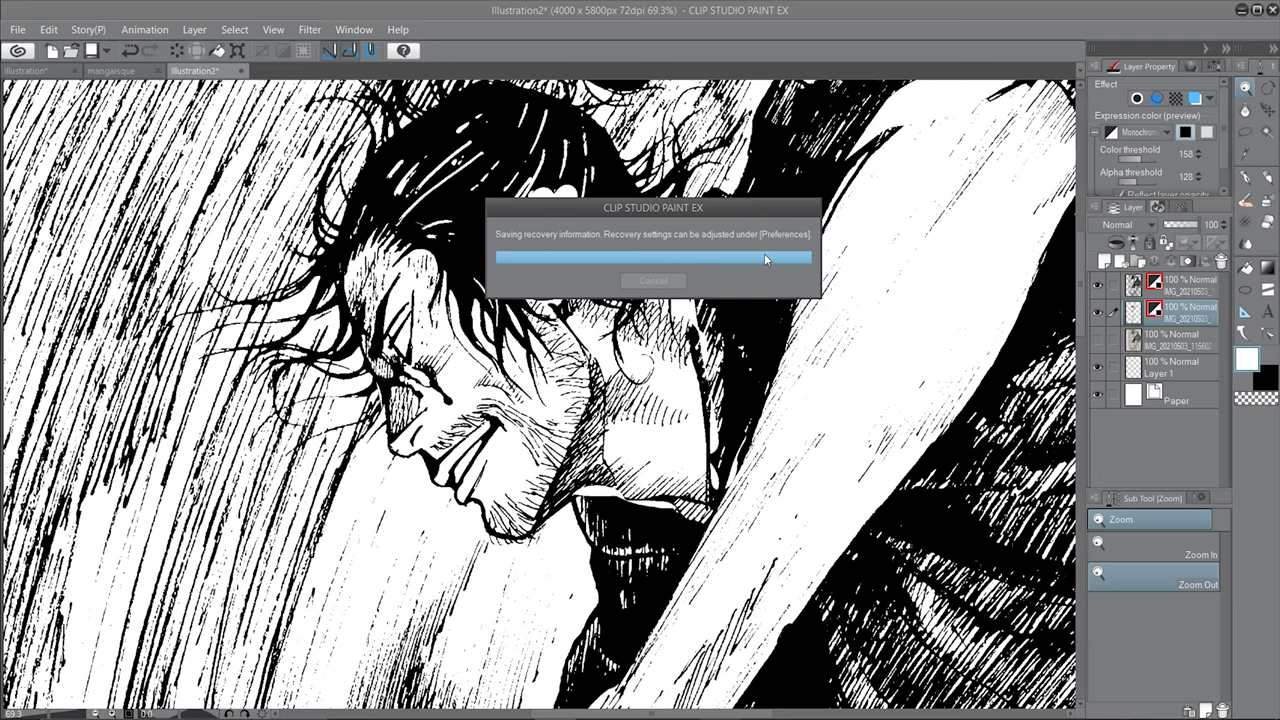
key("p")
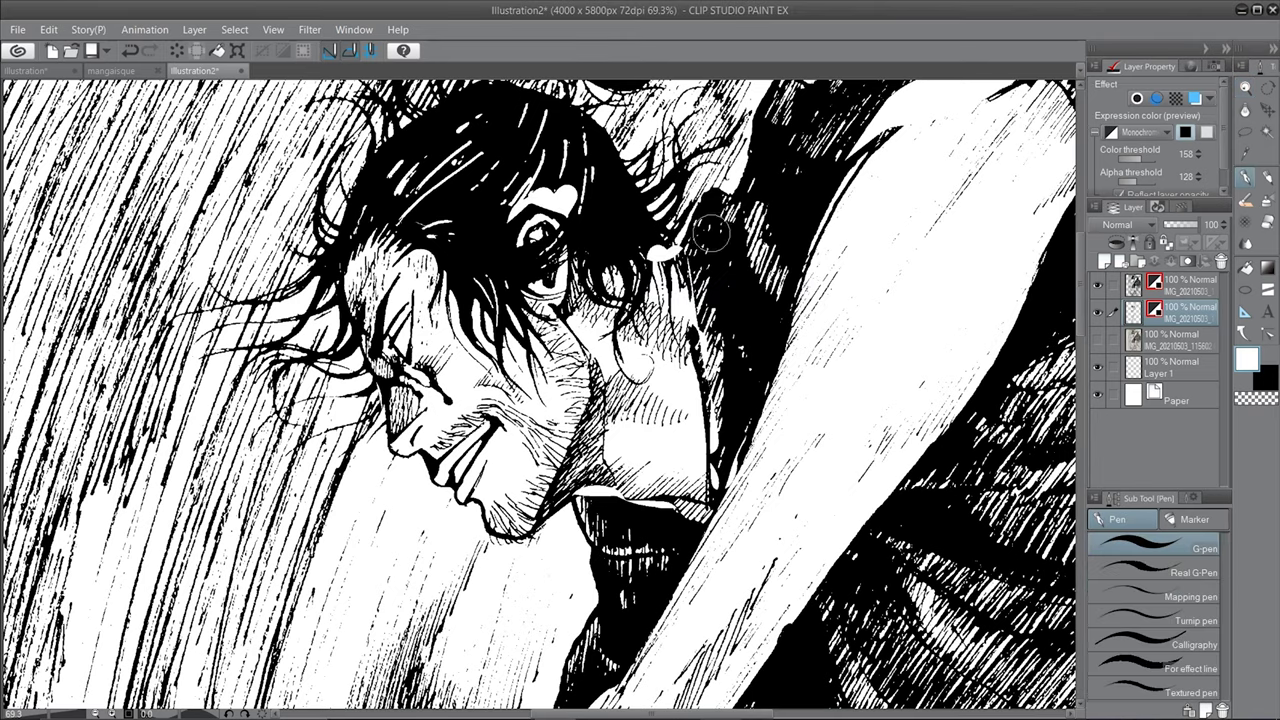
scroll(480, 272, "up", 3)
scroll(492, 281, "down", 4)
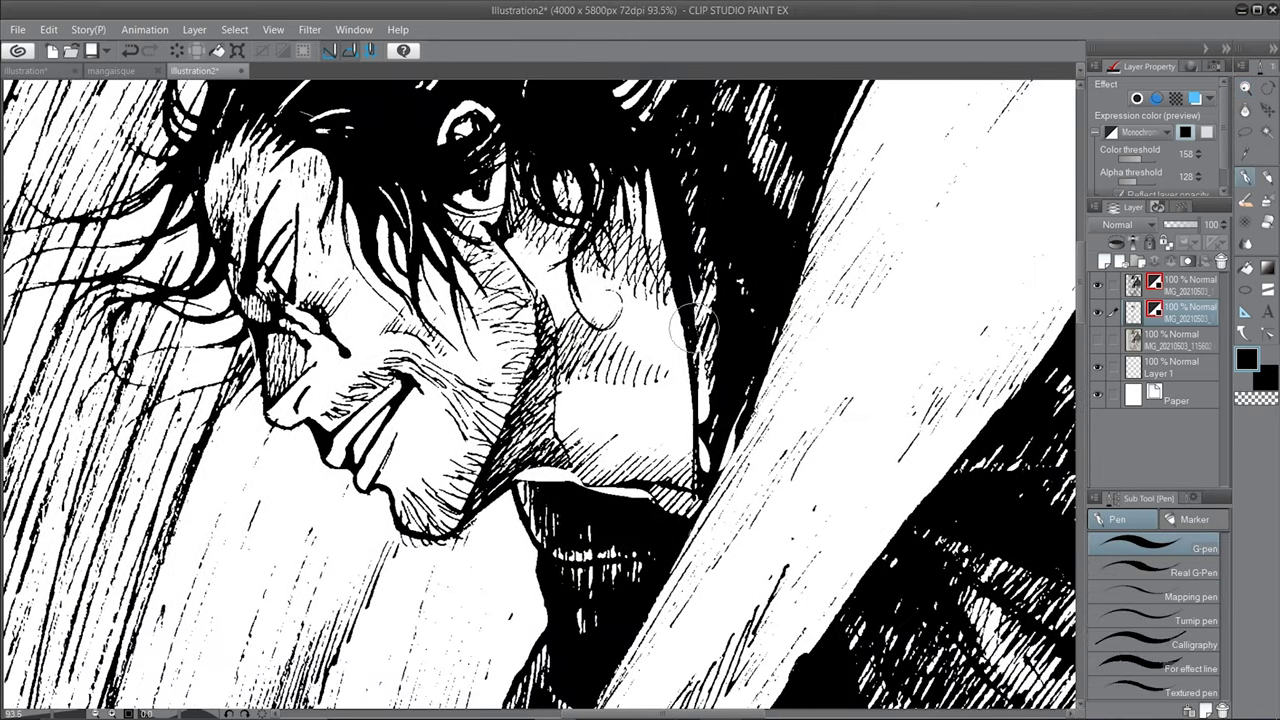
scroll(520, 308, "down", 4)
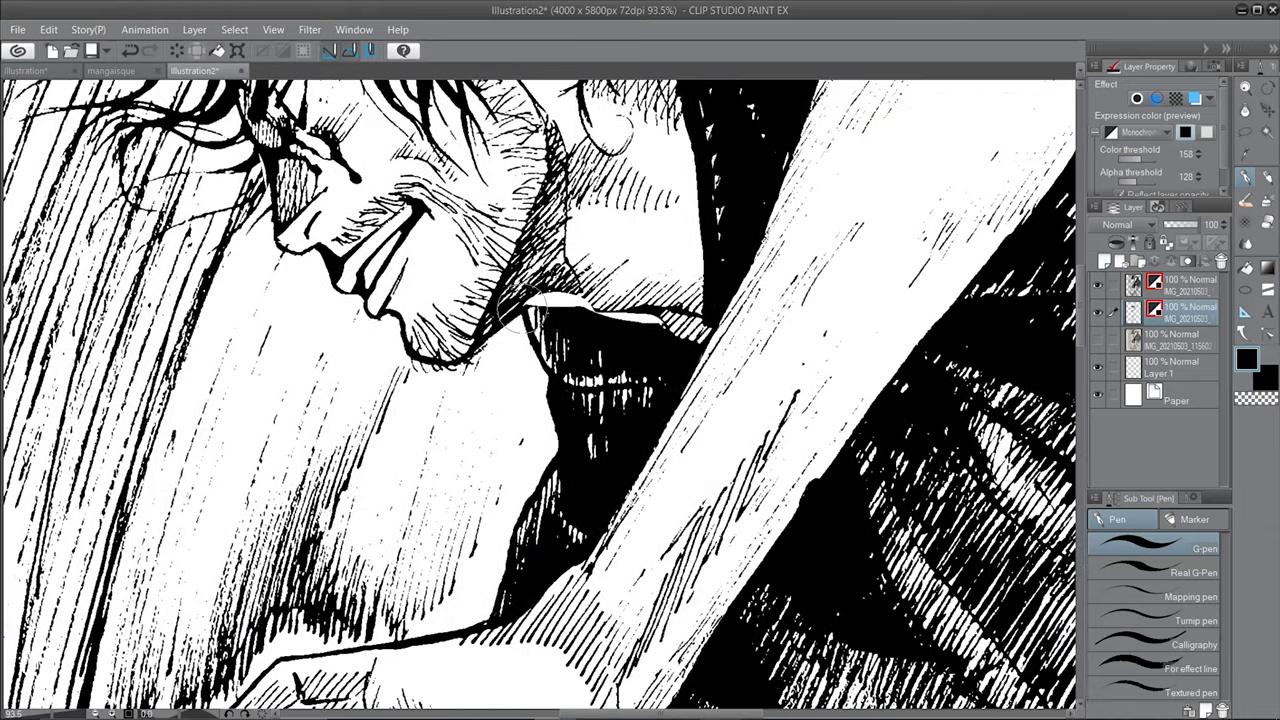
scroll(605, 330, "down", 5)
scroll(463, 542, "up", 4)
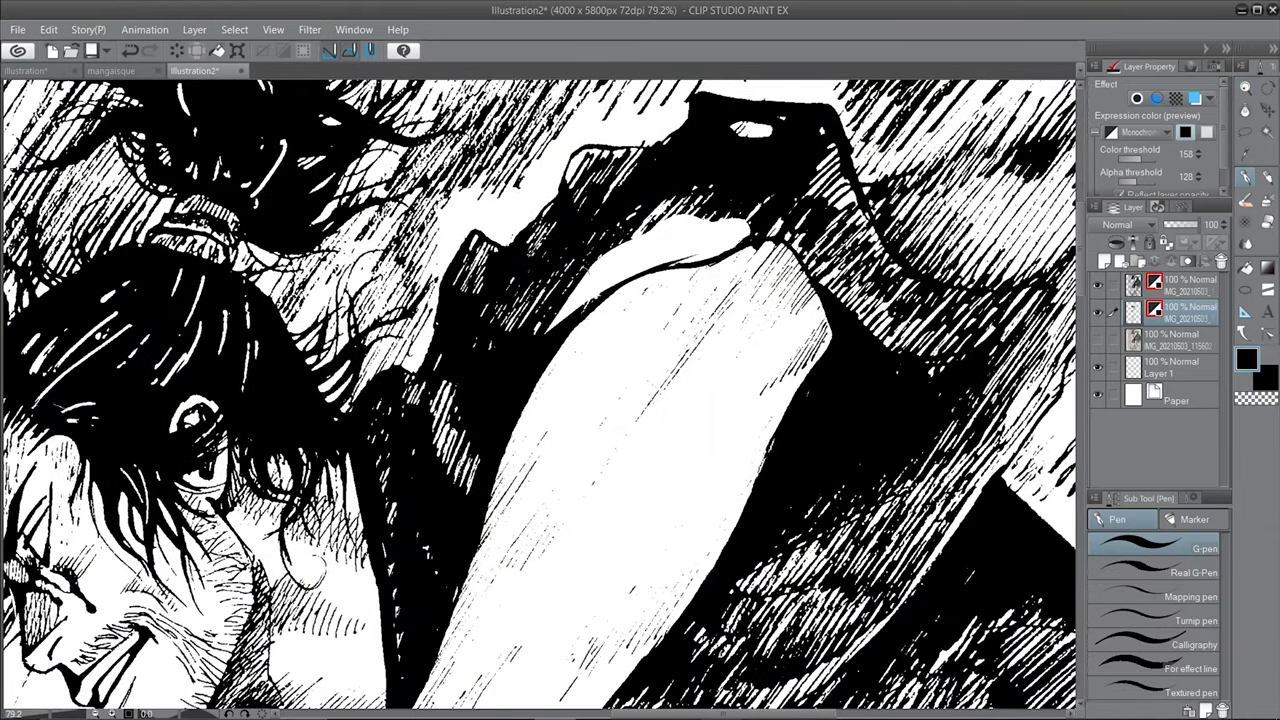
- Paint black over the white gaps where the sleeve meets the shoulder and along the arm
left_click_drag(565, 310, 684, 229)
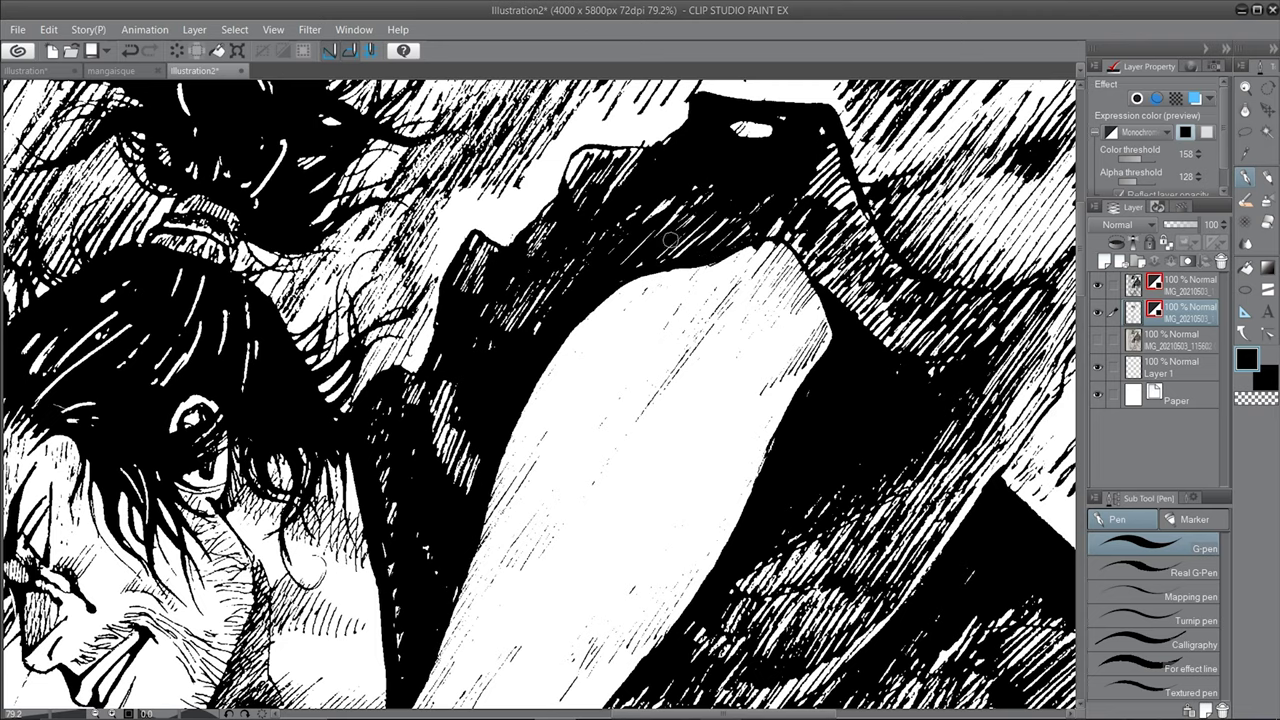
left_click_drag(757, 500, 767, 152)
left_click_drag(570, 510, 615, 282)
left_click_drag(500, 570, 500, 390)
- Paint black over the white gaps along the garment's hem above the shin and check the rest of the figure
left_click_drag(553, 331, 560, 650)
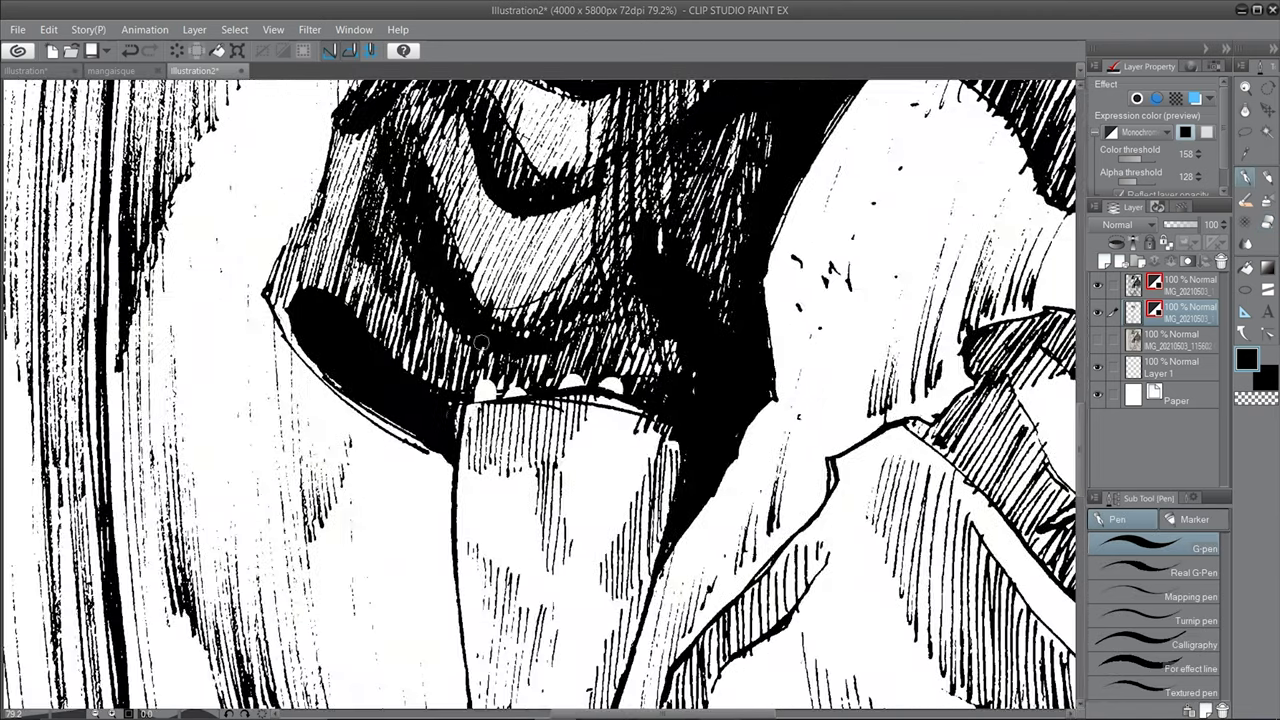
scroll(446, 470, "down", 3)
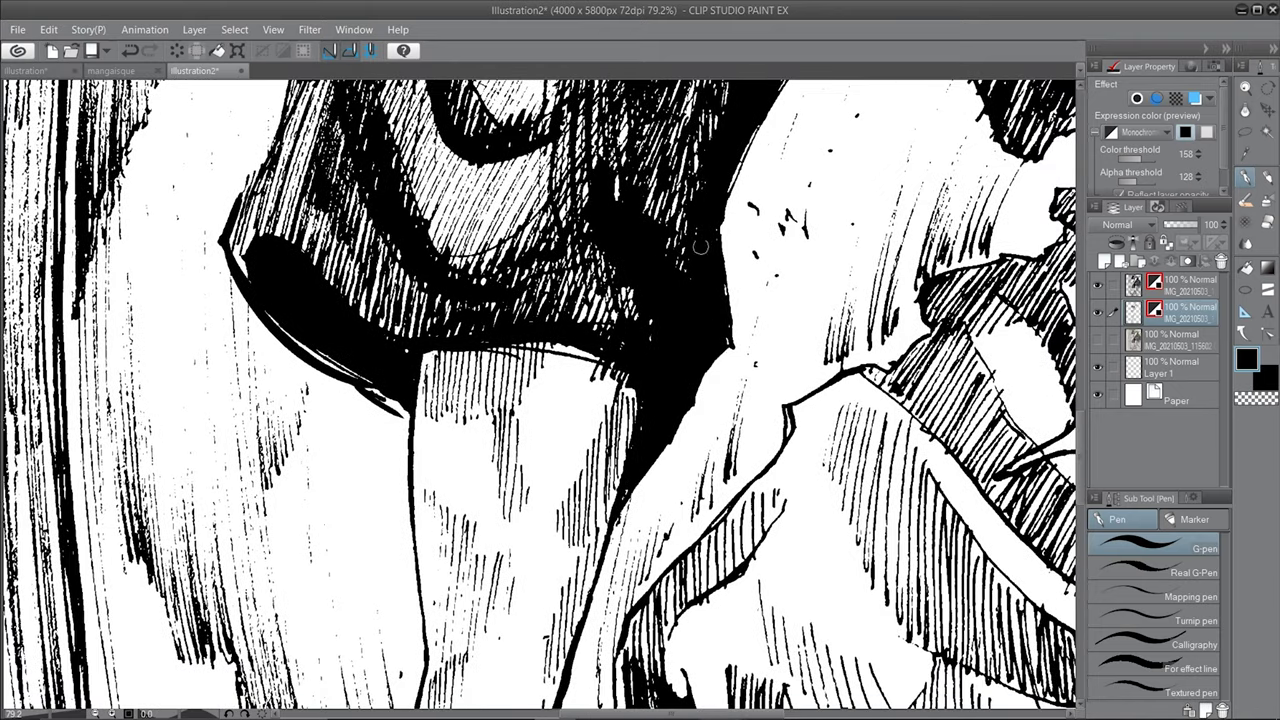
scroll(690, 300, "down", 3)
scroll(697, 271, "down", 2)
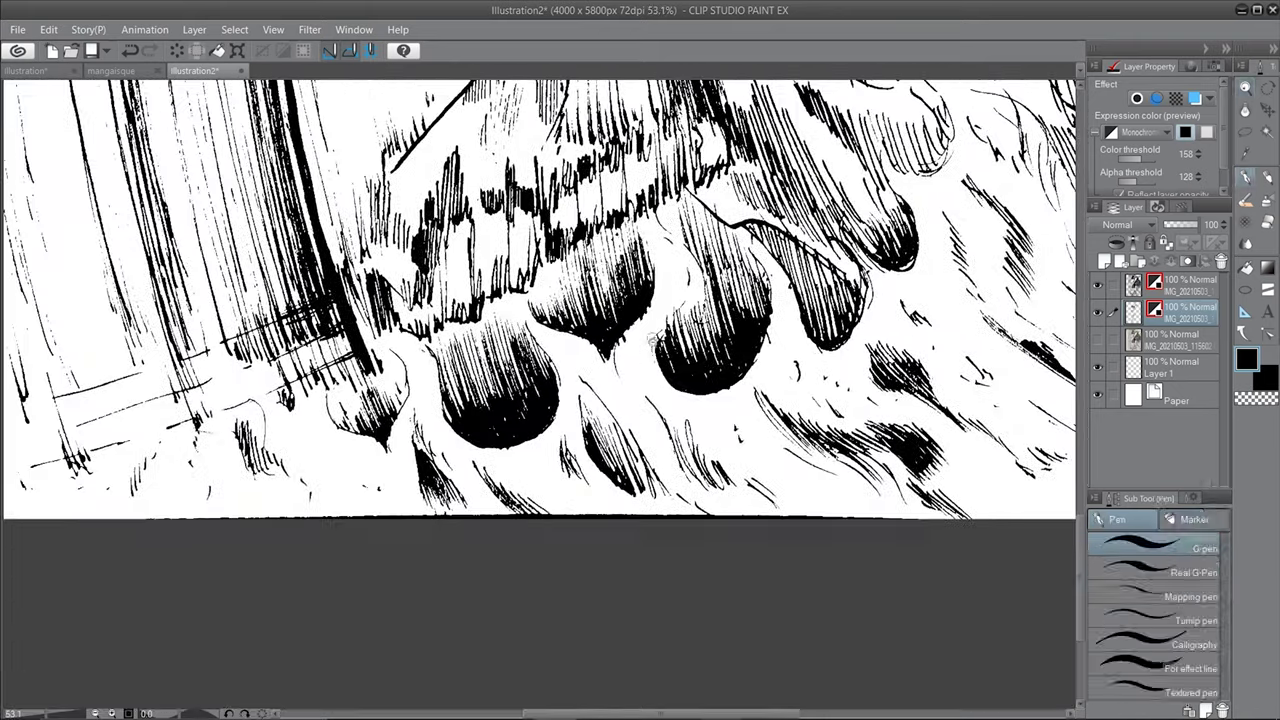
key("ctrl+space")
scroll(466, 430, "down", 3)
scroll(720, 135, "up", 5)
key("ctrl+0")
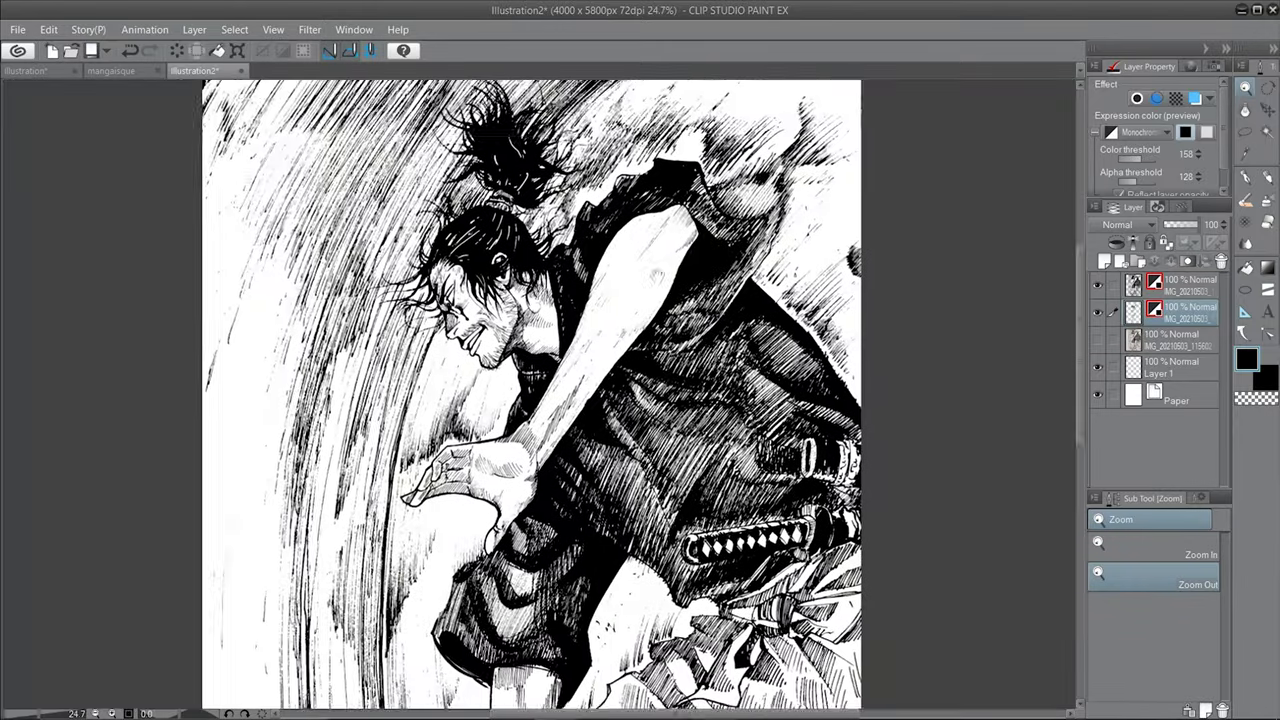
- Combine the two monochrome image layers into a single line art layer
key("p")
right_click(1180, 283)
left_click(1155, 604)
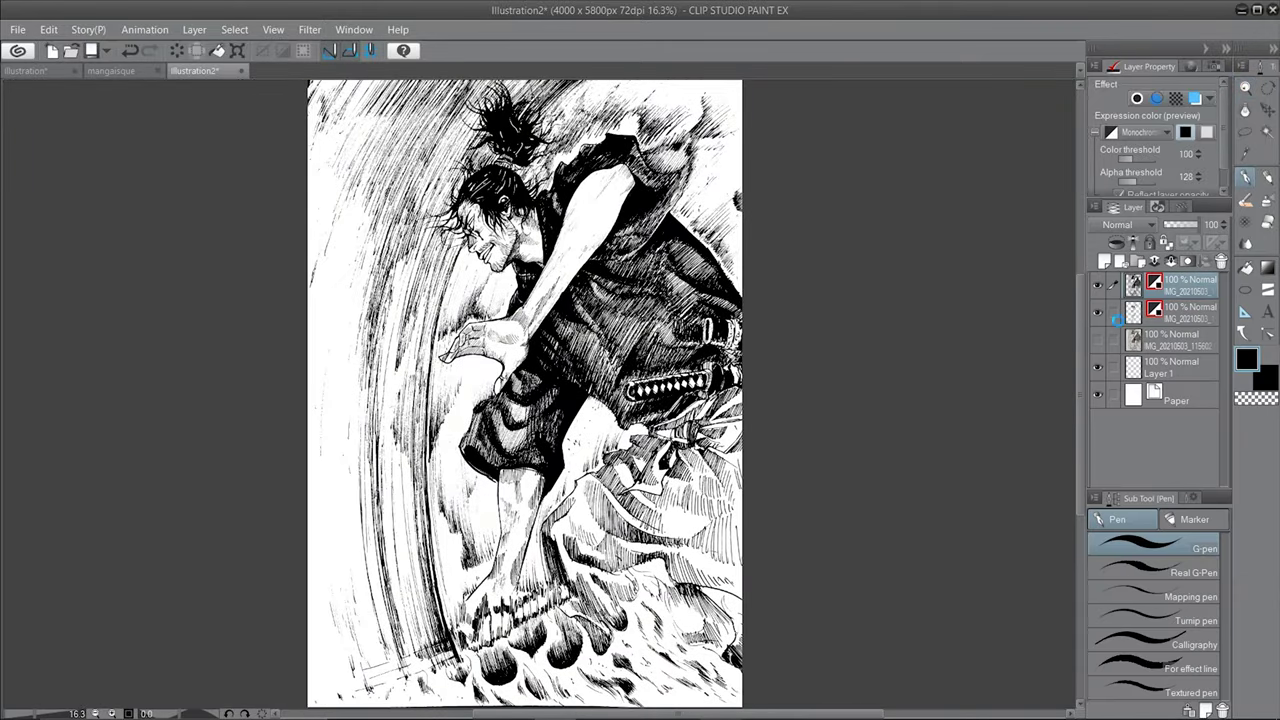
- On a new layer beneath the line art, paint gray (RGB 89) over the figure and drapery with the Hotline pencil
key("p")
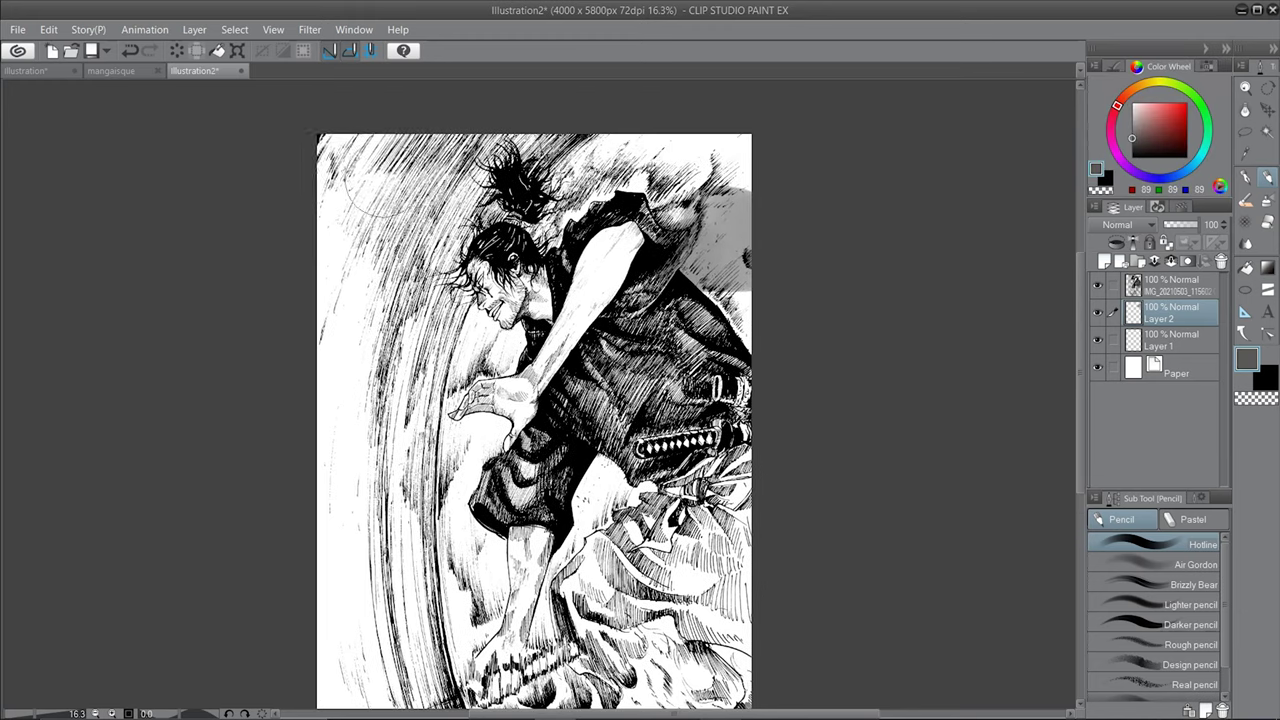
mouse_move(520, 180)
left_mouse_down()
mouse_move(380, 300)
mouse_move(679, 162)
mouse_move(400, 300)
mouse_move(540, 470)
mouse_move(520, 600)
mouse_move(735, 518)
mouse_move(535, 215)
left_mouse_up()
scroll(400, 300, "down", 3)
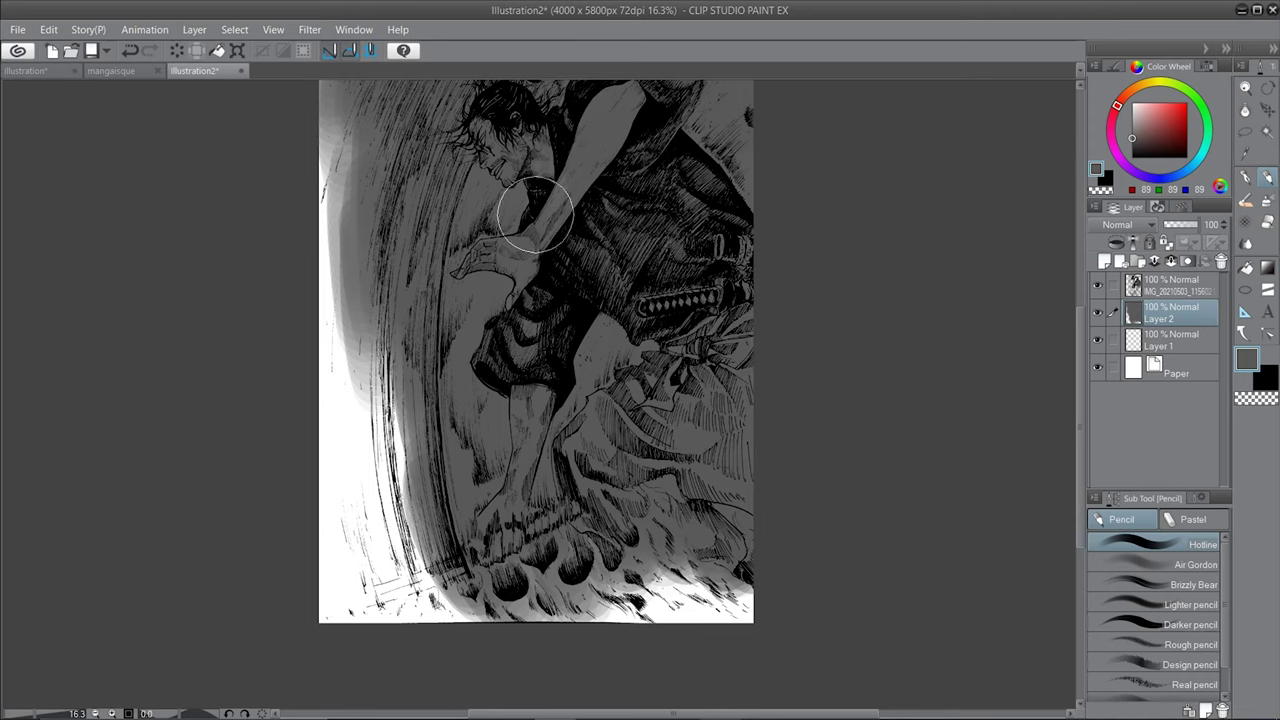
mouse_move(667, 384)
left_mouse_down()
mouse_move(701, 535)
mouse_move(711, 476)
left_mouse_up()
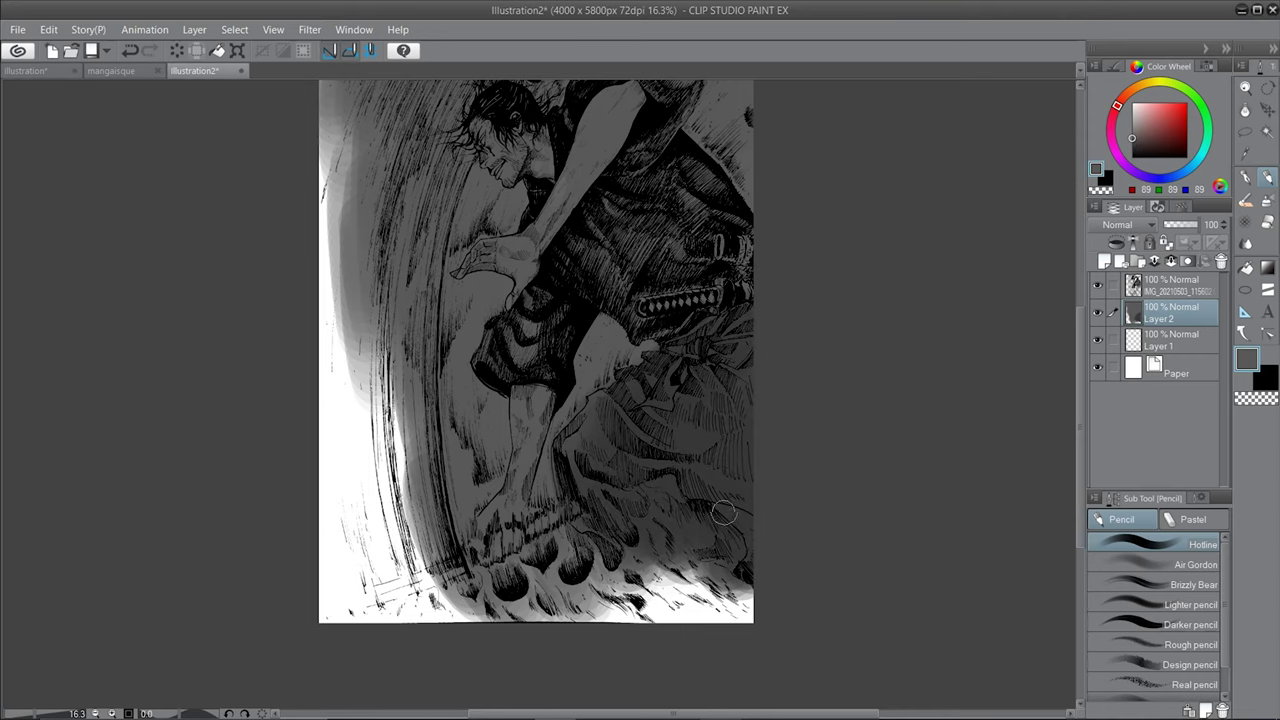
- Paint lighter gray (RGB 138) shading on the arm and clothing of the figure on Layer 2
scroll(580, 467, "up", 1)
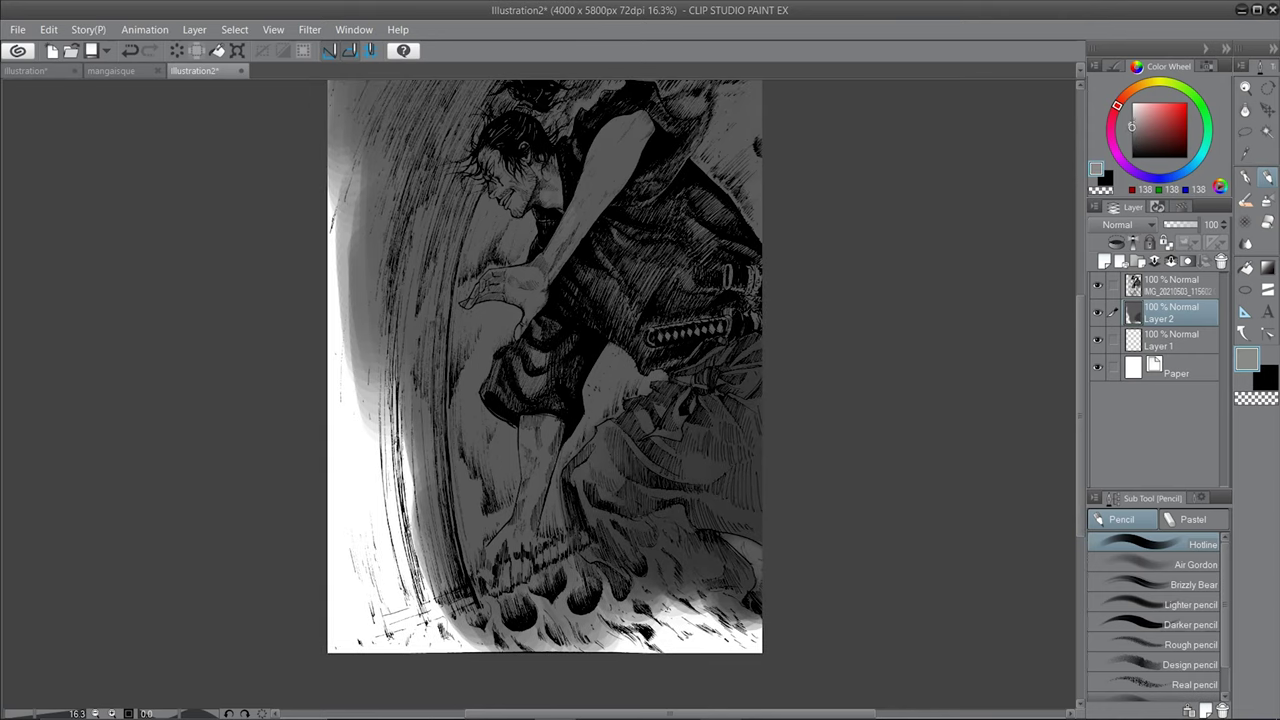
left_click_drag(530, 380, 720, 290)
scroll(720, 290, "up", 2)
left_click_drag(600, 240, 722, 318)
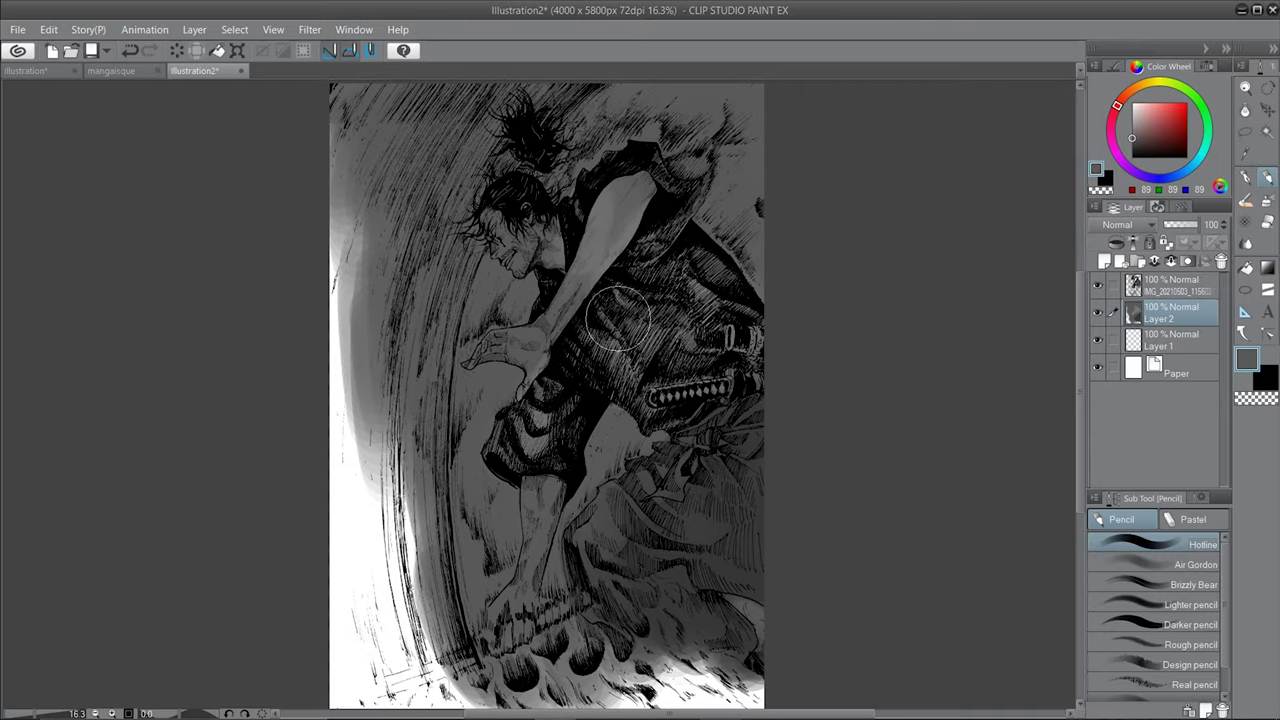
scroll(732, 397, "up", 3)
- Erase the gray from the face, hair highlights, ear and neck on Layer 2 with the Hard eraser
key("e")
scroll(586, 329, "down", 5)
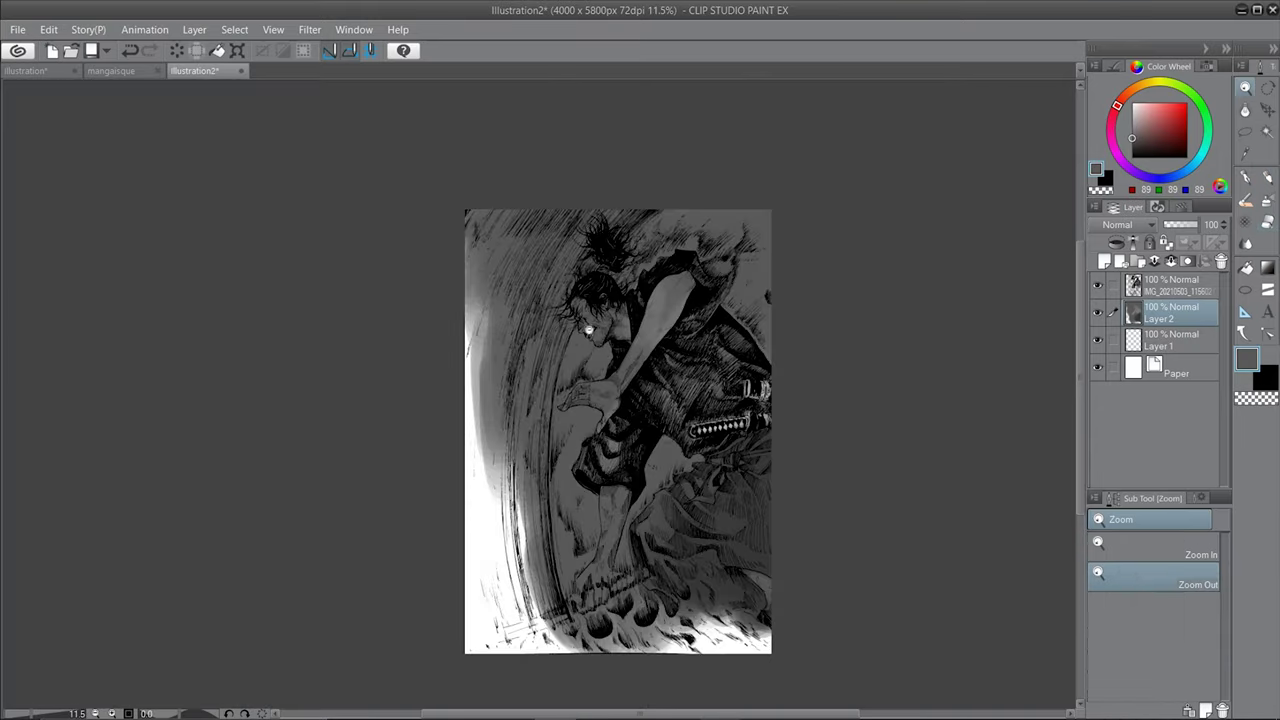
scroll(414, 271, "up", 6)
mouse_move(383, 305)
left_mouse_down()
mouse_move(366, 252)
mouse_move(416, 347)
mouse_move(420, 470)
left_mouse_up()
mouse_move(410, 350)
left_mouse_down()
mouse_move(470, 480)
mouse_move(490, 400)
mouse_move(533, 372)
mouse_move(555, 695)
left_mouse_up()
left_click_drag(380, 370, 480, 500)
left_click_drag(480, 500, 430, 430)
left_click_drag(450, 370, 530, 600)
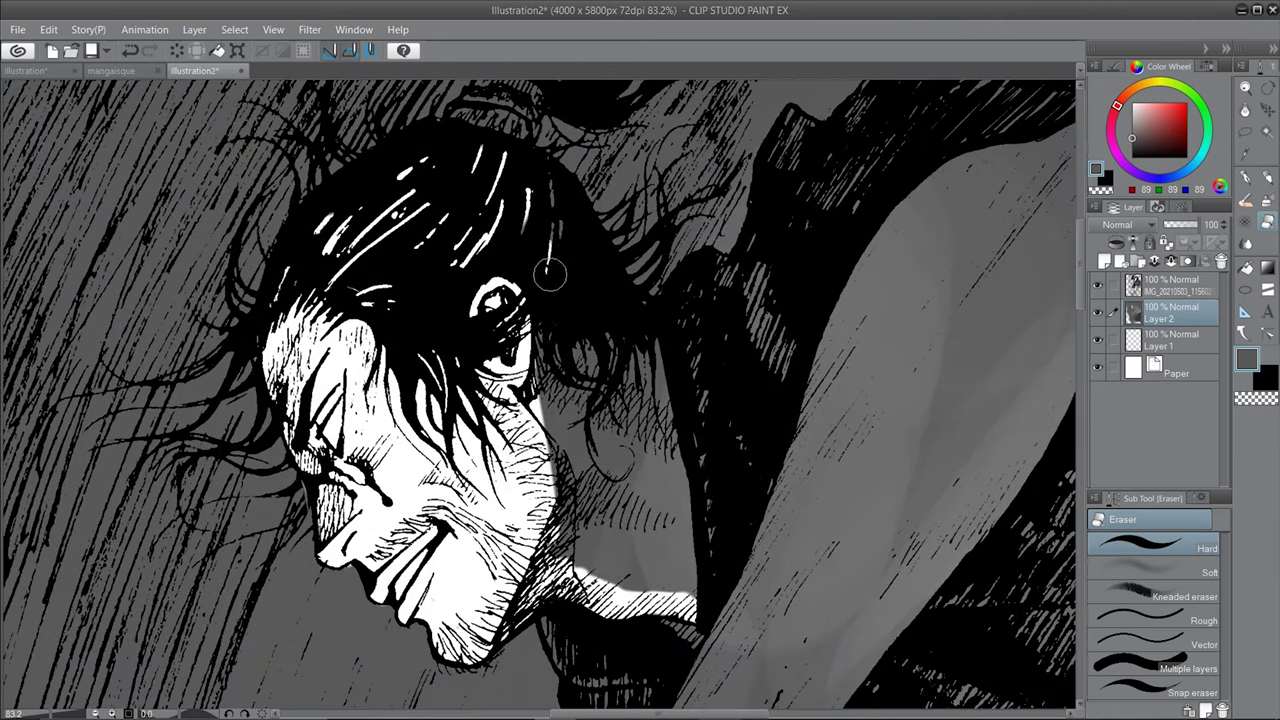
left_click_drag(530, 330, 640, 580)
mouse_move(600, 440)
left_mouse_down()
mouse_move(680, 503)
mouse_move(575, 400)
left_mouse_up()
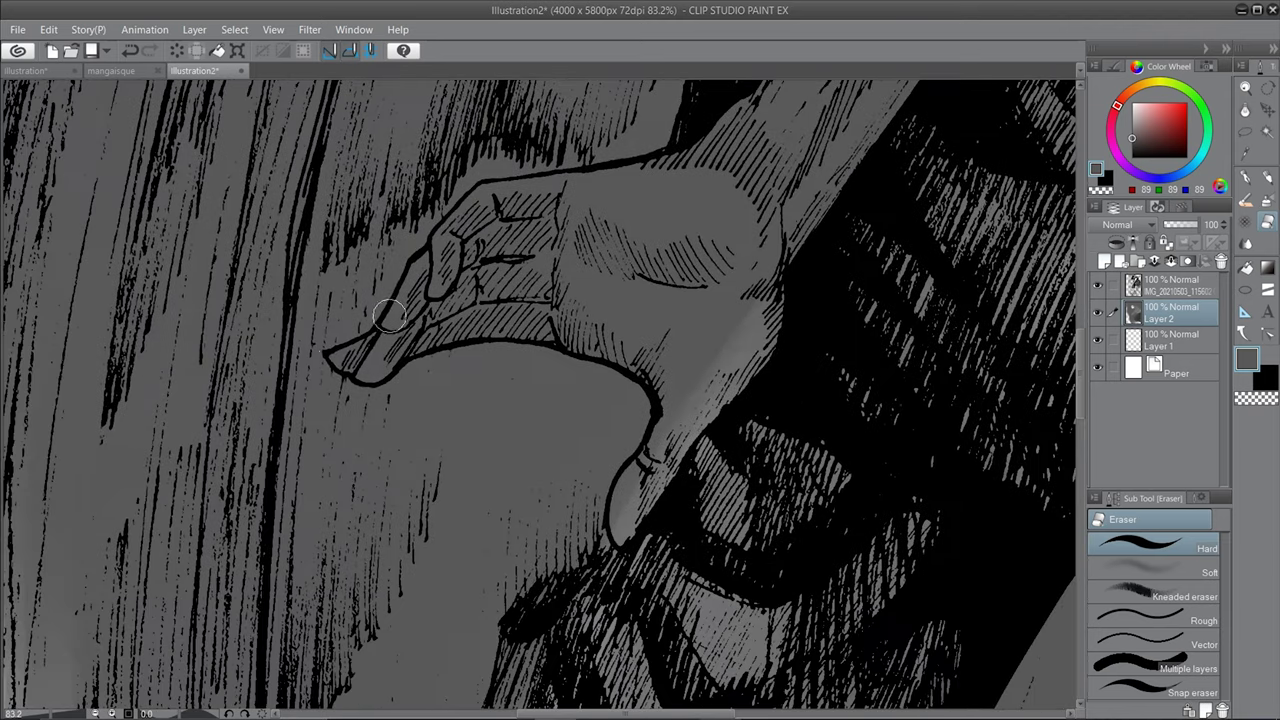
- Erase the gray from the fingers, thumb and palm of the open hand on Layer 2 with the Hard eraser
left_click_drag(330, 350, 450, 290)
mouse_move(390, 300)
left_mouse_down()
mouse_move(520, 280)
mouse_move(600, 290)
left_mouse_up()
left_click_drag(580, 280, 636, 268)
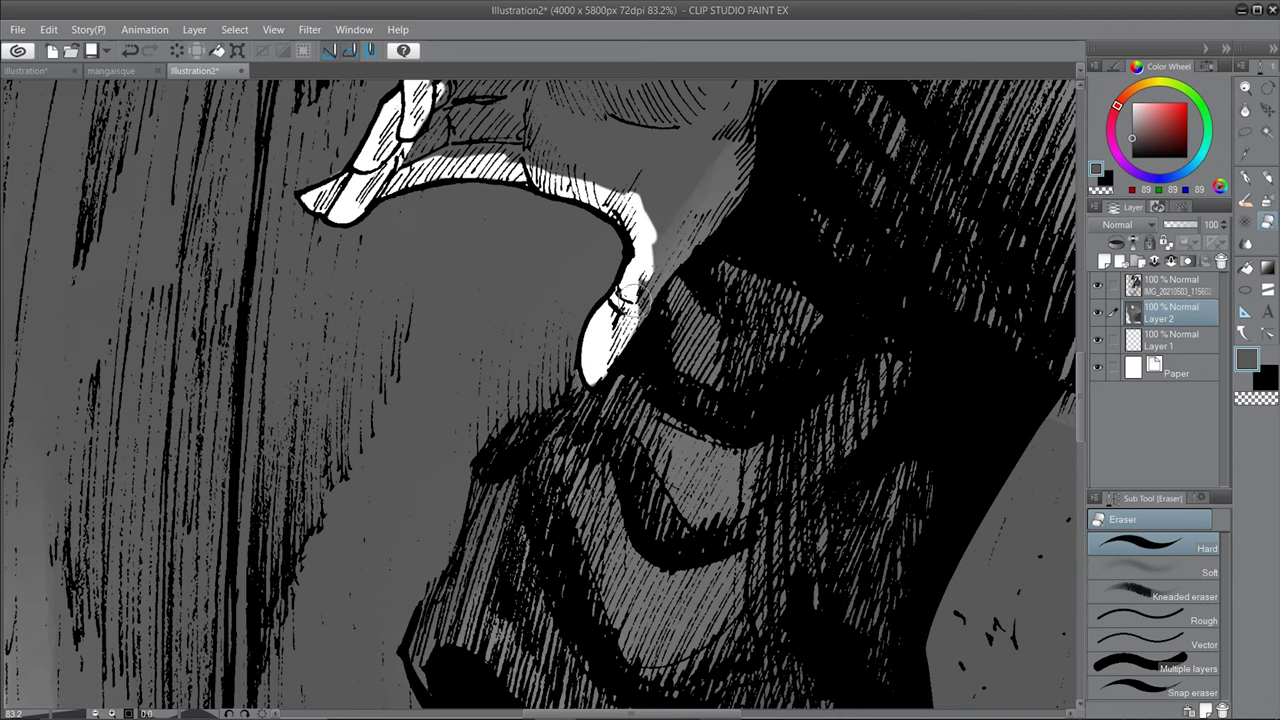
left_click_drag(620, 320, 680, 230)
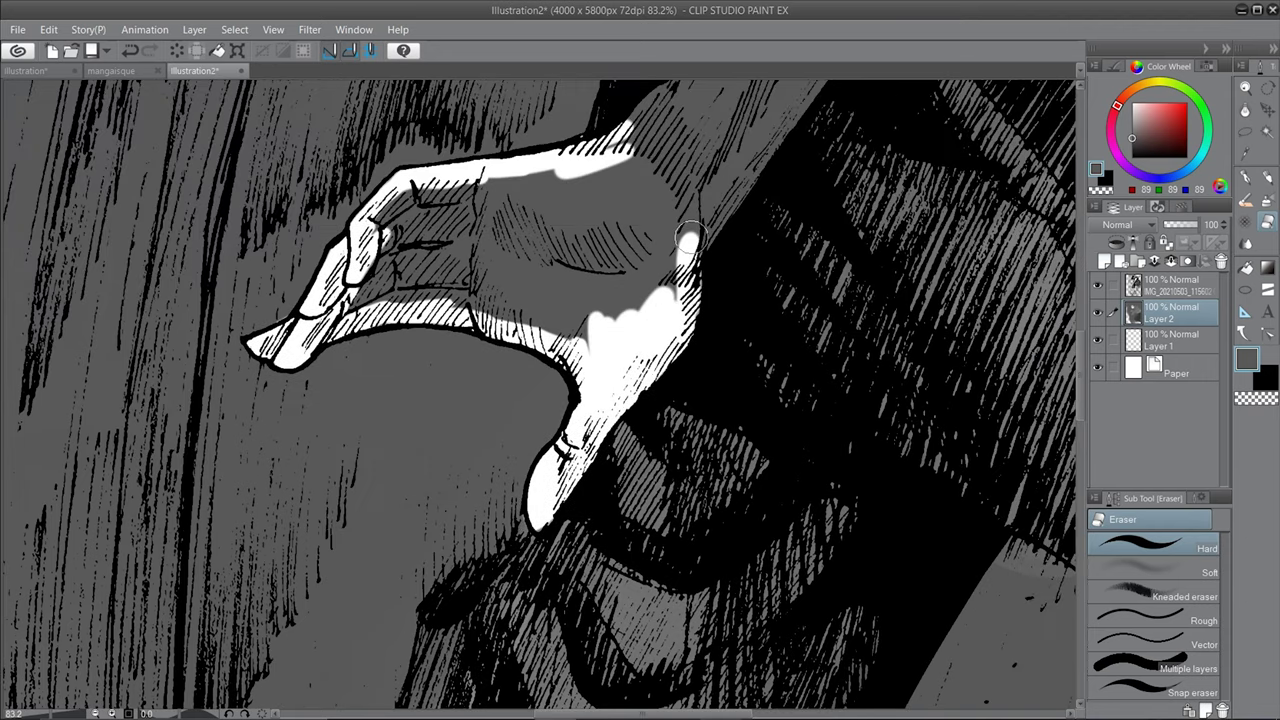
left_click_drag(380, 260, 480, 230)
left_click_drag(420, 300, 640, 200)
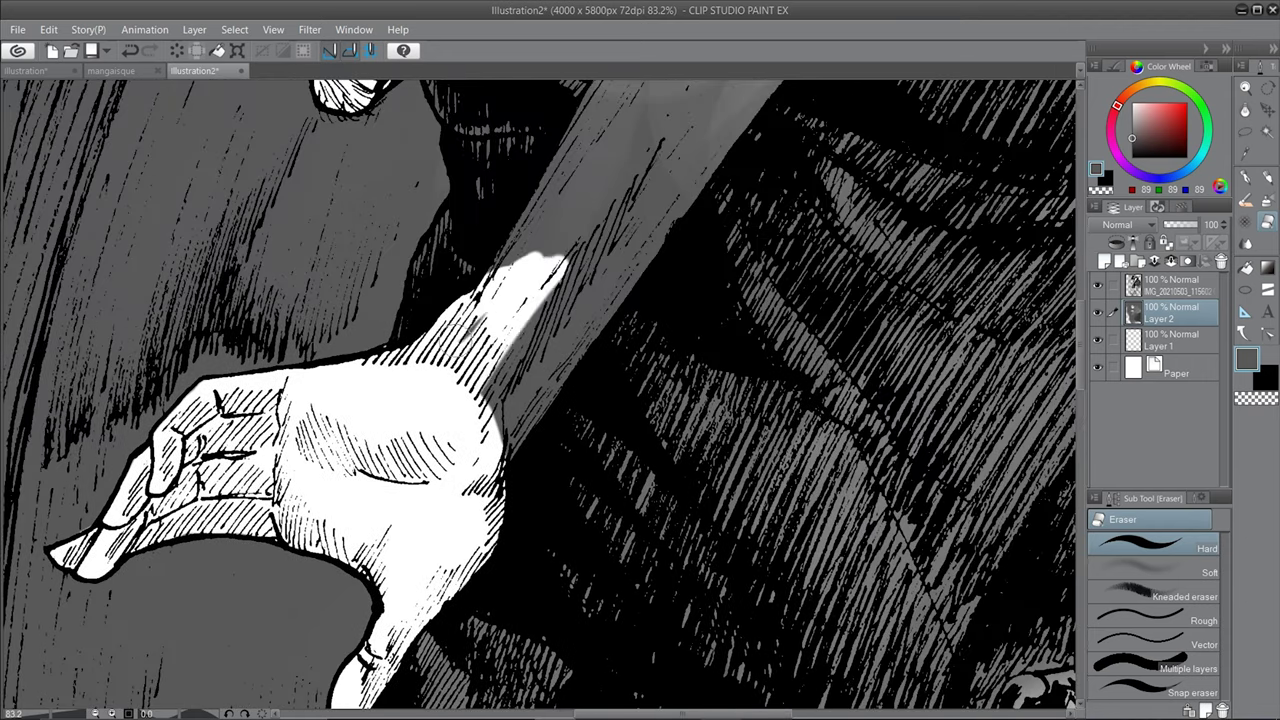
- Erase the gray from the raised forearm, from the wrist up to the sleeve opening, on Layer 2
left_click_drag(500, 340, 560, 250)
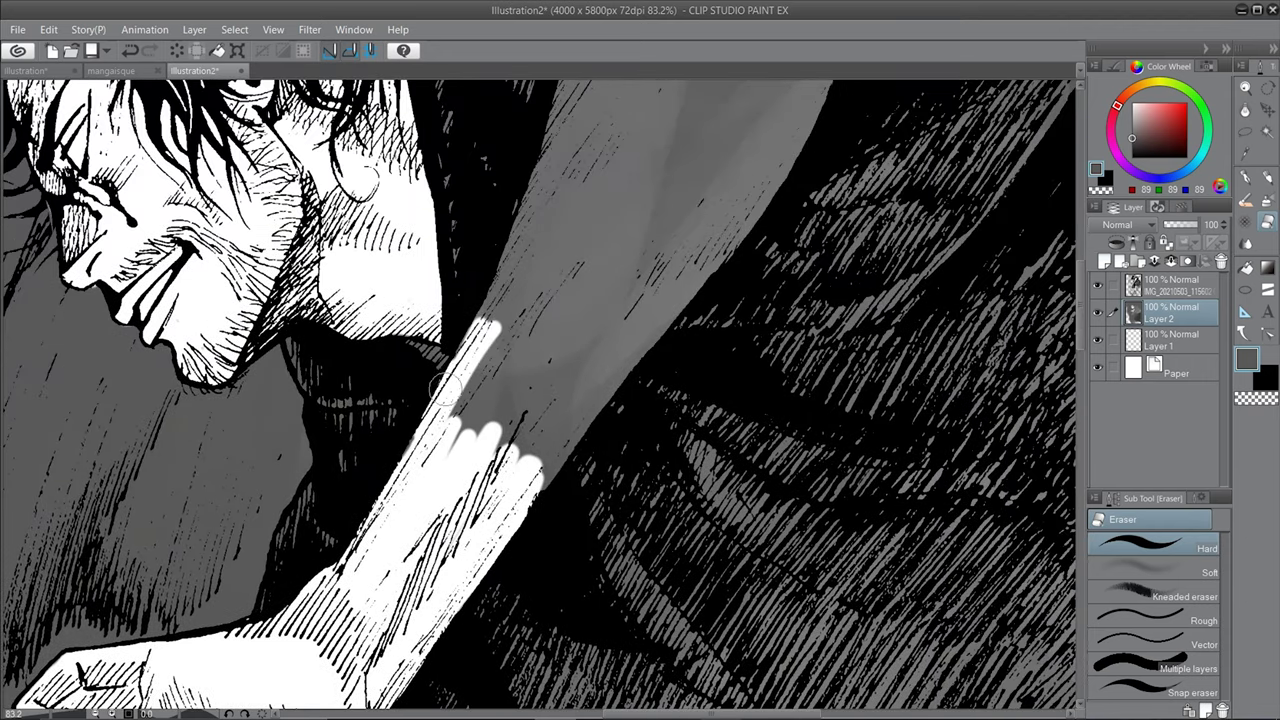
left_click_drag(470, 420, 560, 230)
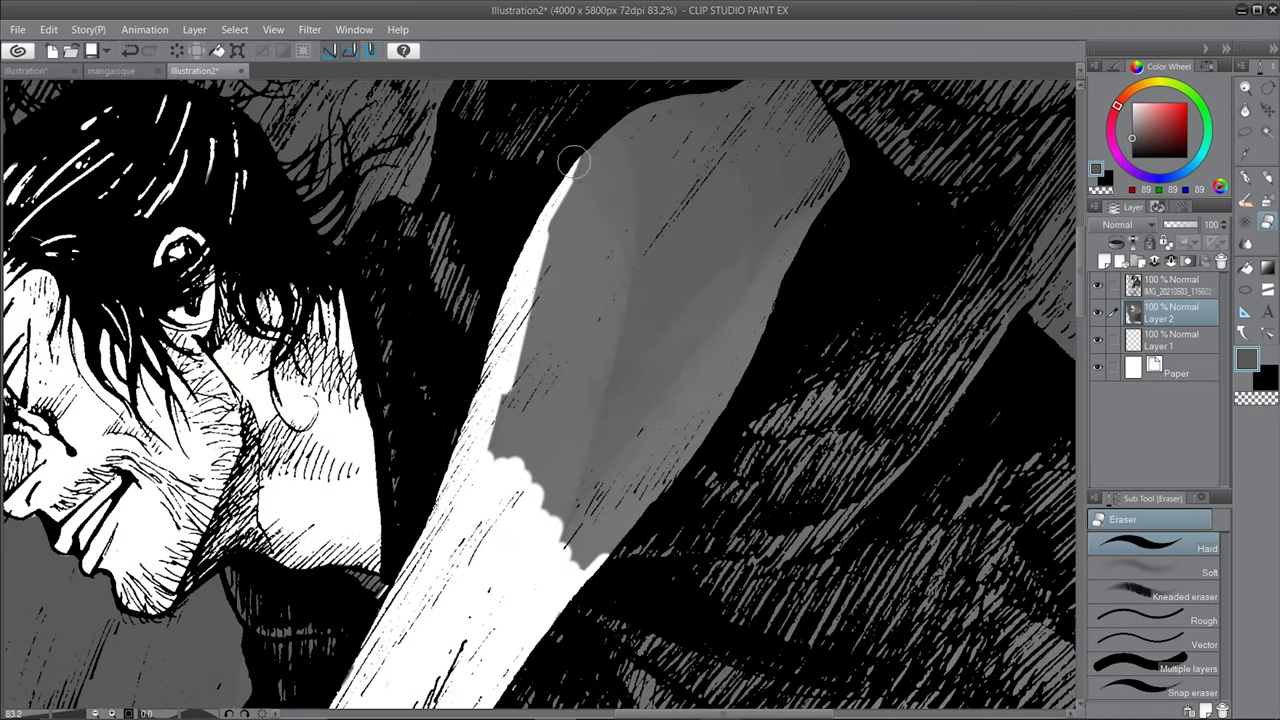
left_click_drag(573, 160, 560, 420)
left_click_drag(640, 230, 600, 360)
mouse_move(560, 180)
left_mouse_down()
mouse_move(720, 150)
mouse_move(600, 420)
left_mouse_up()
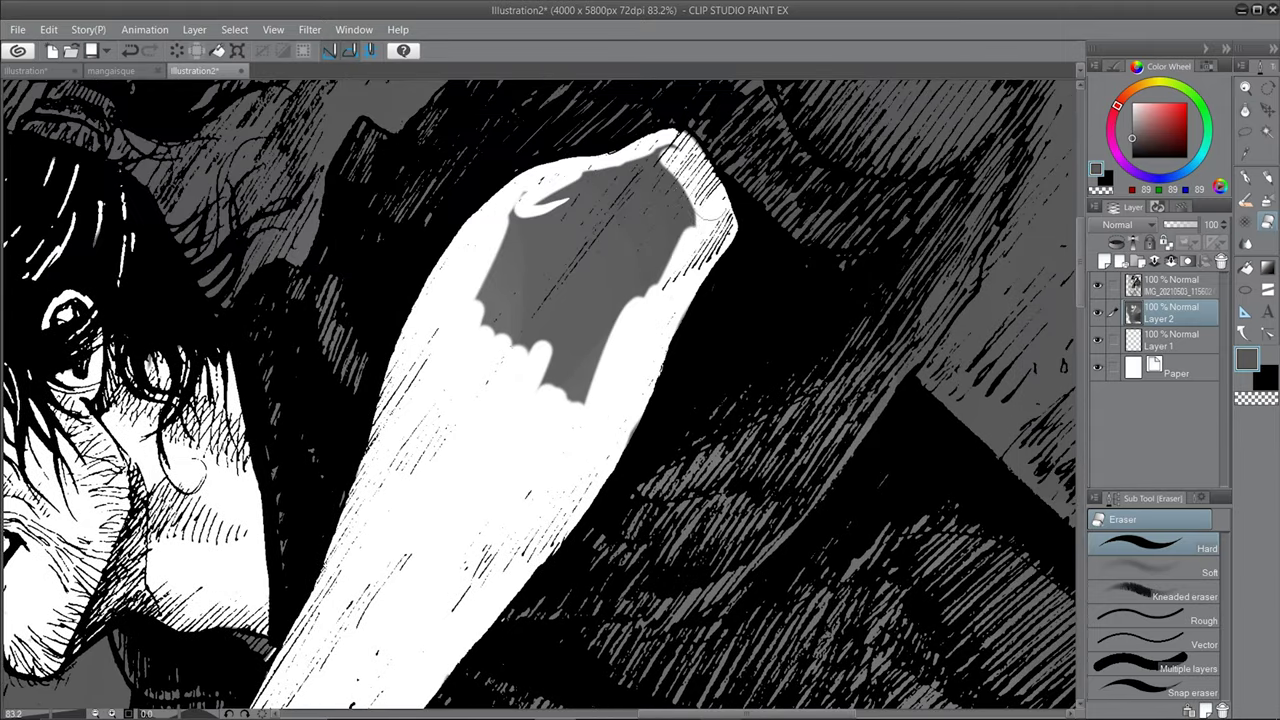
mouse_move(600, 250)
left_mouse_down()
mouse_move(491, 380)
mouse_move(620, 170)
left_mouse_up()
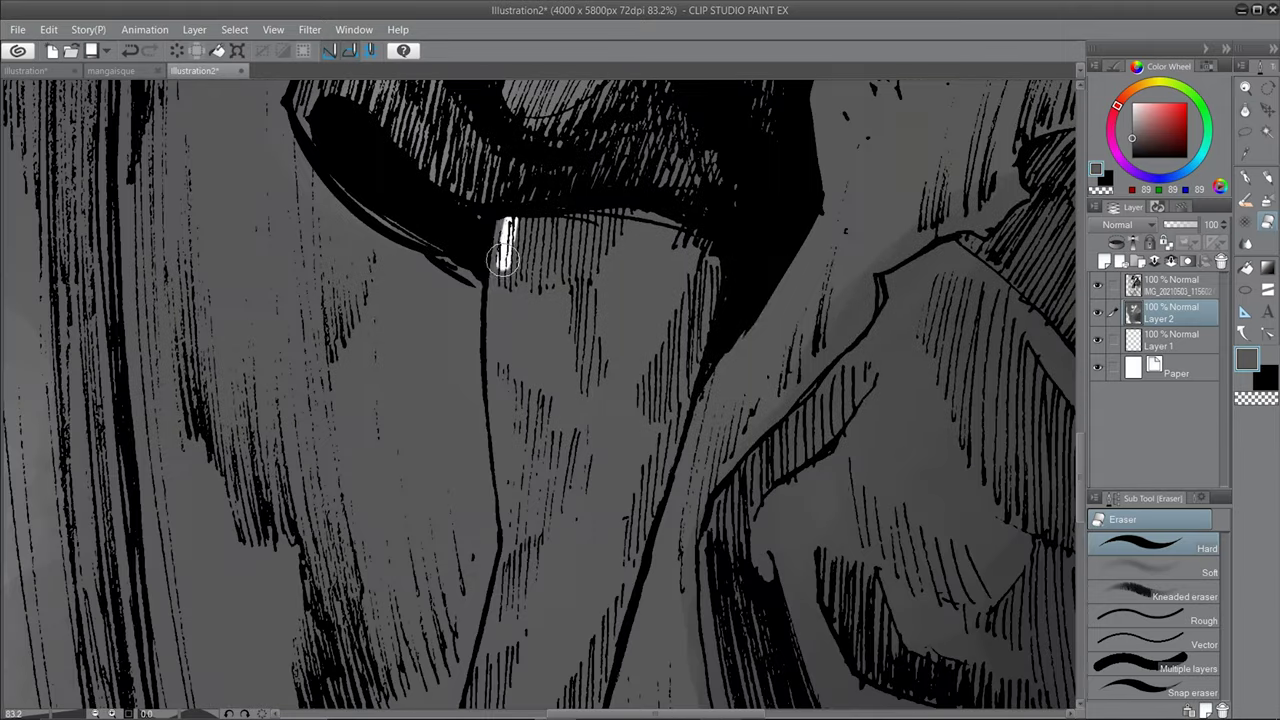
- Erase the gray from the lower forearm and its hand, and soften the background's bright edge with the Kneaded eraser
mouse_move(515, 540)
left_mouse_down()
mouse_move(508, 232)
mouse_move(618, 470)
left_mouse_up()
left_click_drag(640, 220, 690, 480)
left_click_drag(600, 220, 560, 540)
left_click_drag(520, 540, 640, 580)
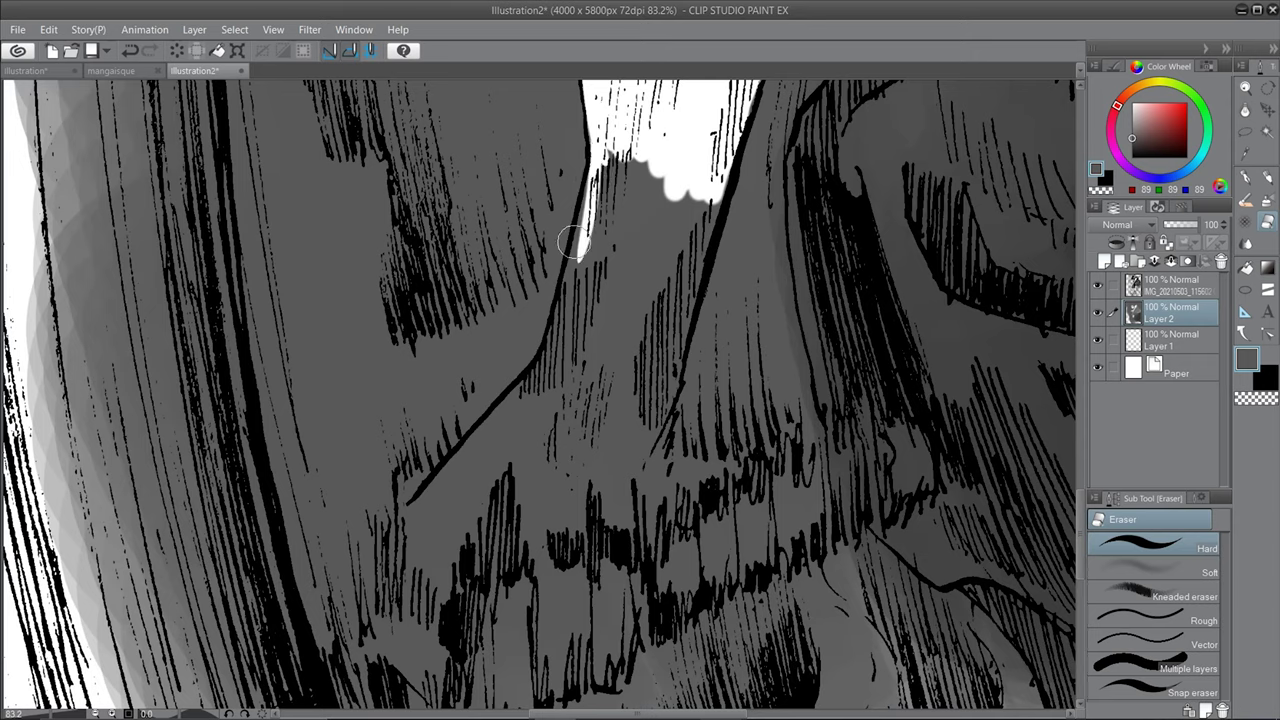
left_click_drag(573, 243, 600, 420)
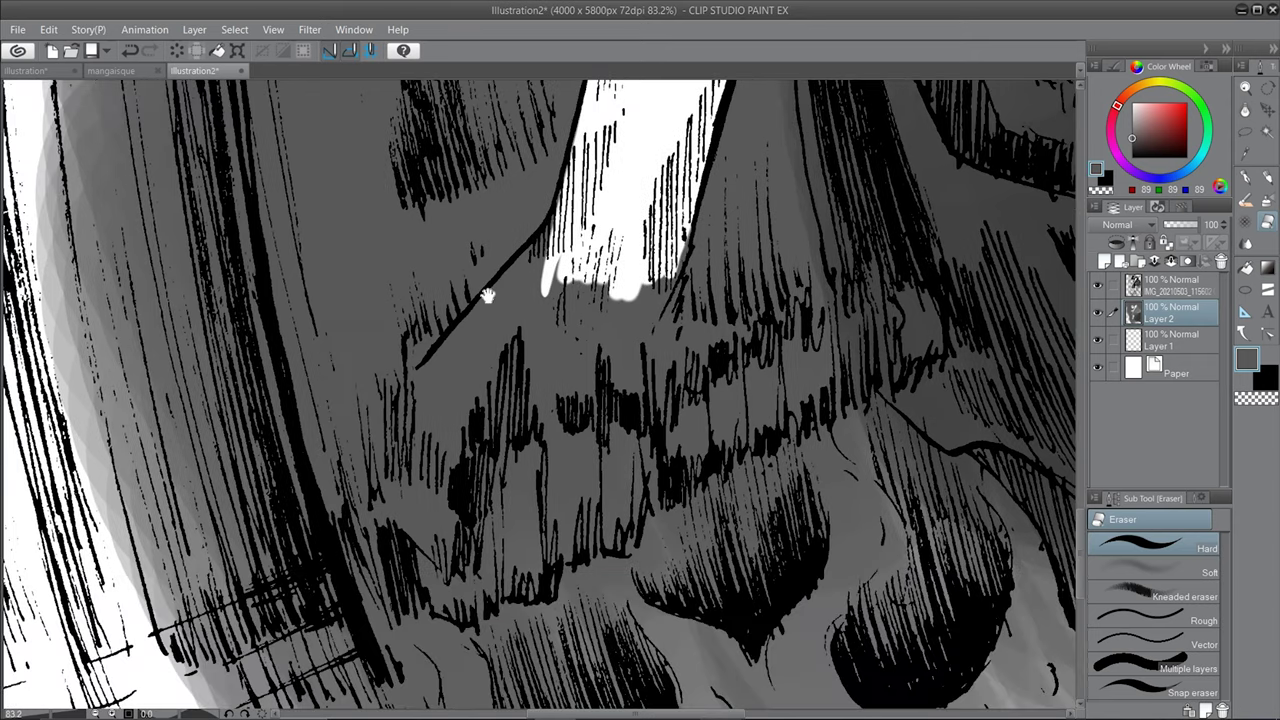
mouse_move(486, 291)
left_mouse_down()
mouse_move(431, 329)
mouse_move(420, 440)
left_mouse_up()
mouse_move(440, 370)
left_mouse_down()
mouse_move(468, 291)
mouse_move(580, 232)
mouse_move(672, 240)
mouse_move(377, 470)
left_mouse_up()
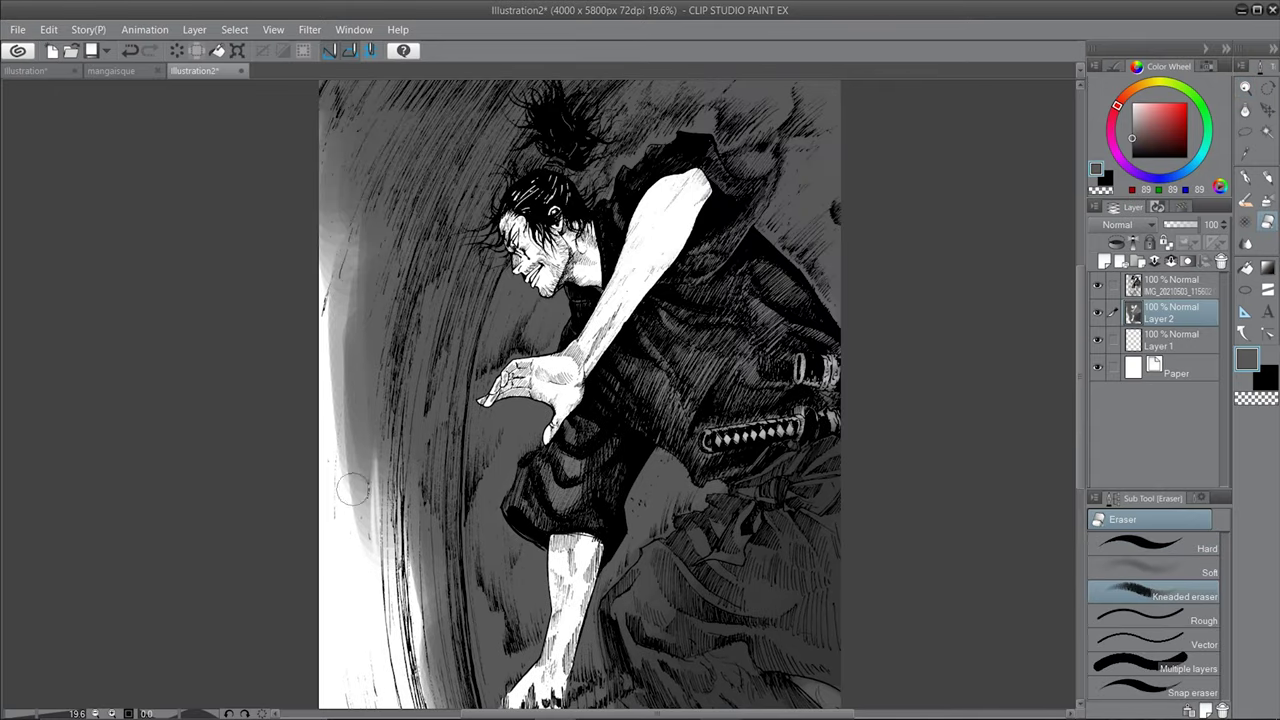
left_click_drag(352, 490, 340, 270)
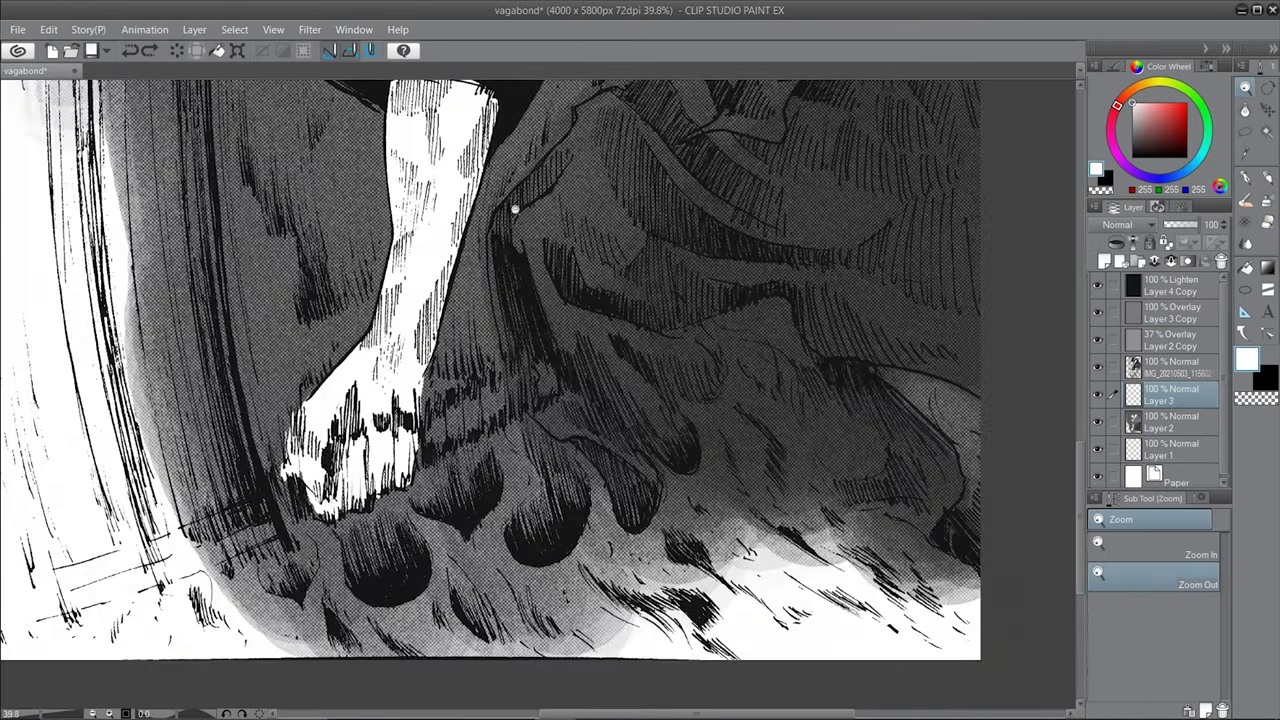
- Outline the lower forearm in white (RGB 255) on Layer 3 with the Real G-Pen
left_click(514, 209)
left_click_drag(356, 95, 441, 186)
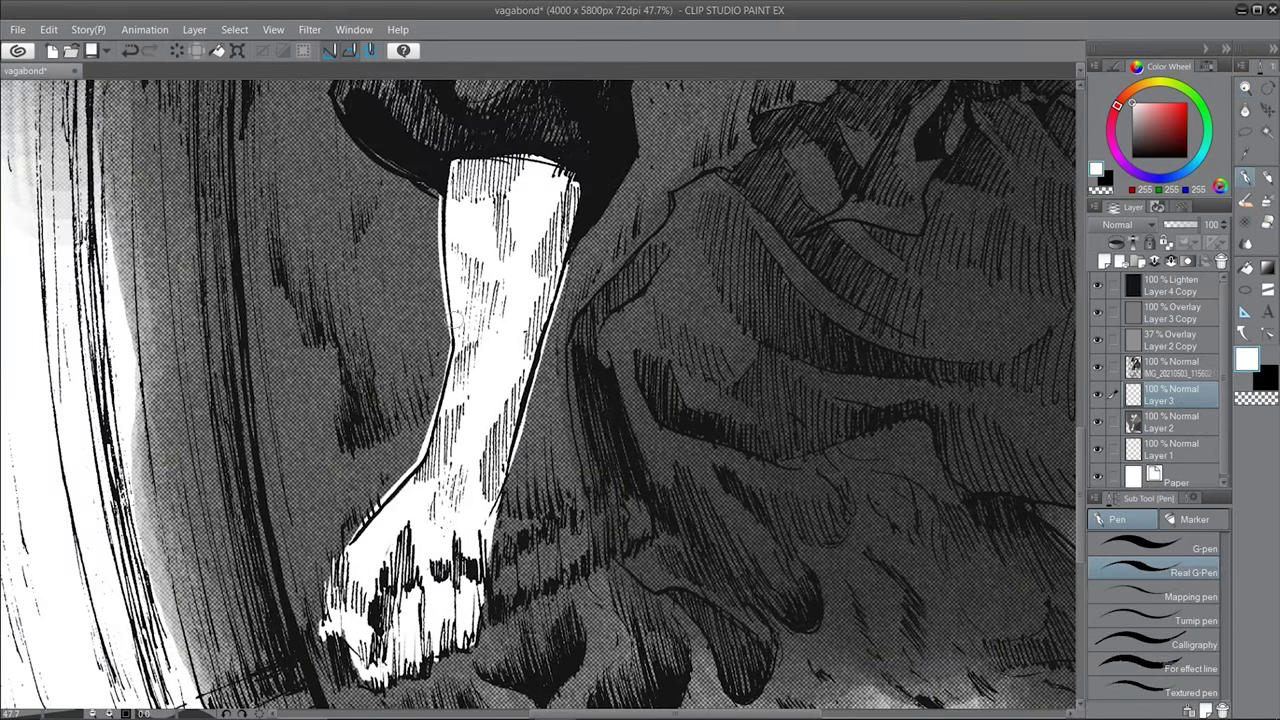
left_click_drag(560, 250, 375, 410)
left_click_drag(446, 265, 398, 400)
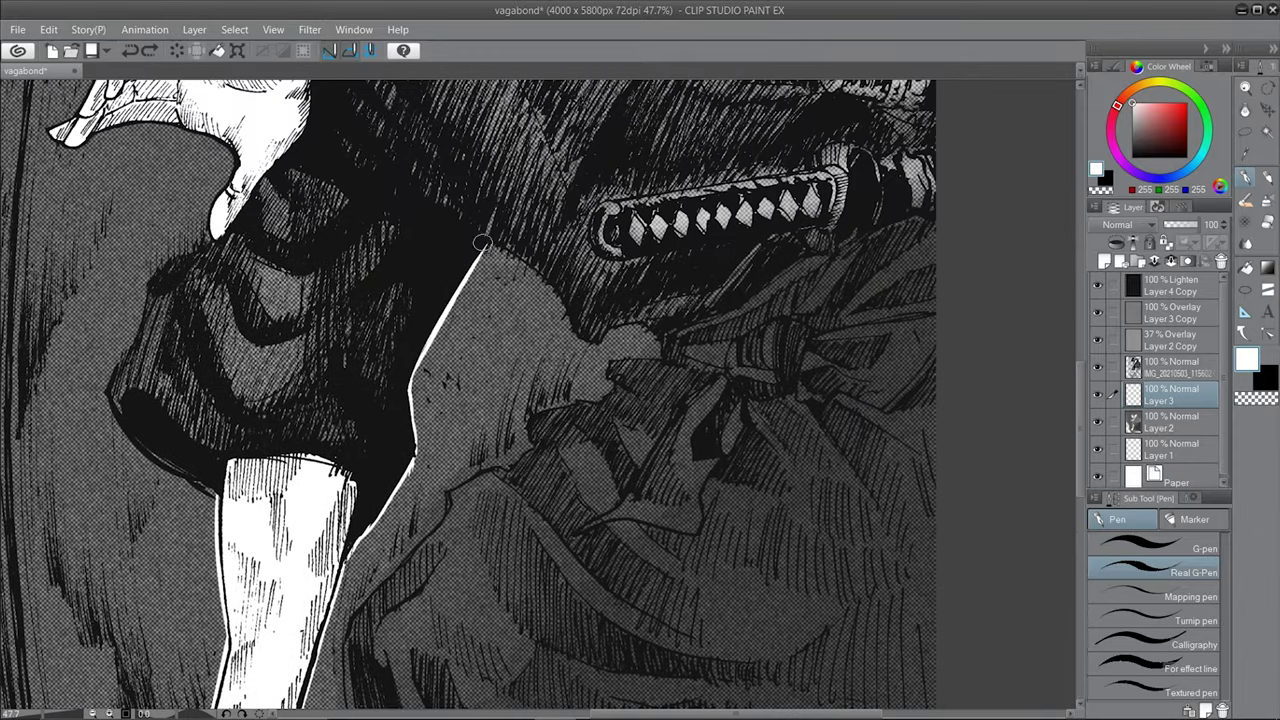
- Trace a white contour around the gap between the lower sleeve and the waist, continuing down the front edge of the trousers
left_click_drag(644, 353, 714, 170)
left_click_drag(564, 245, 640, 100)
left_click_drag(590, 200, 540, 150)
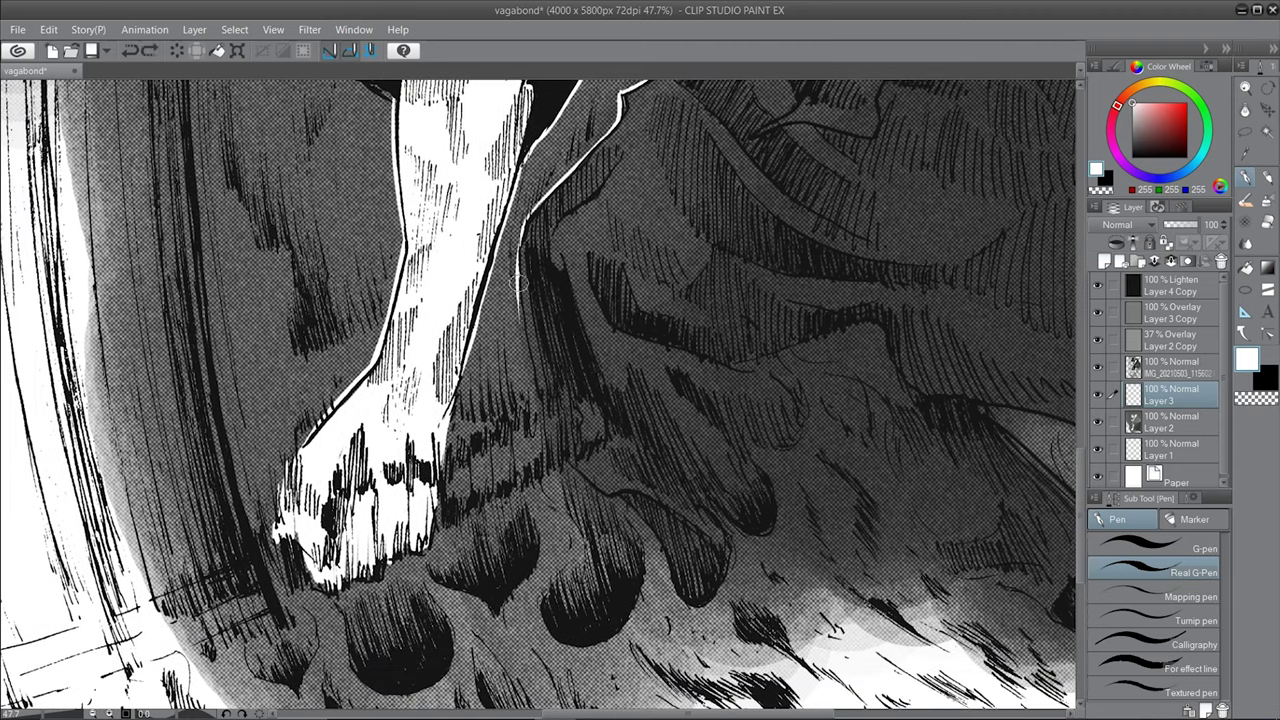
left_click_drag(565, 560, 281, 460)
left_click_drag(579, 336, 660, 600)
left_click_drag(700, 200, 360, 480)
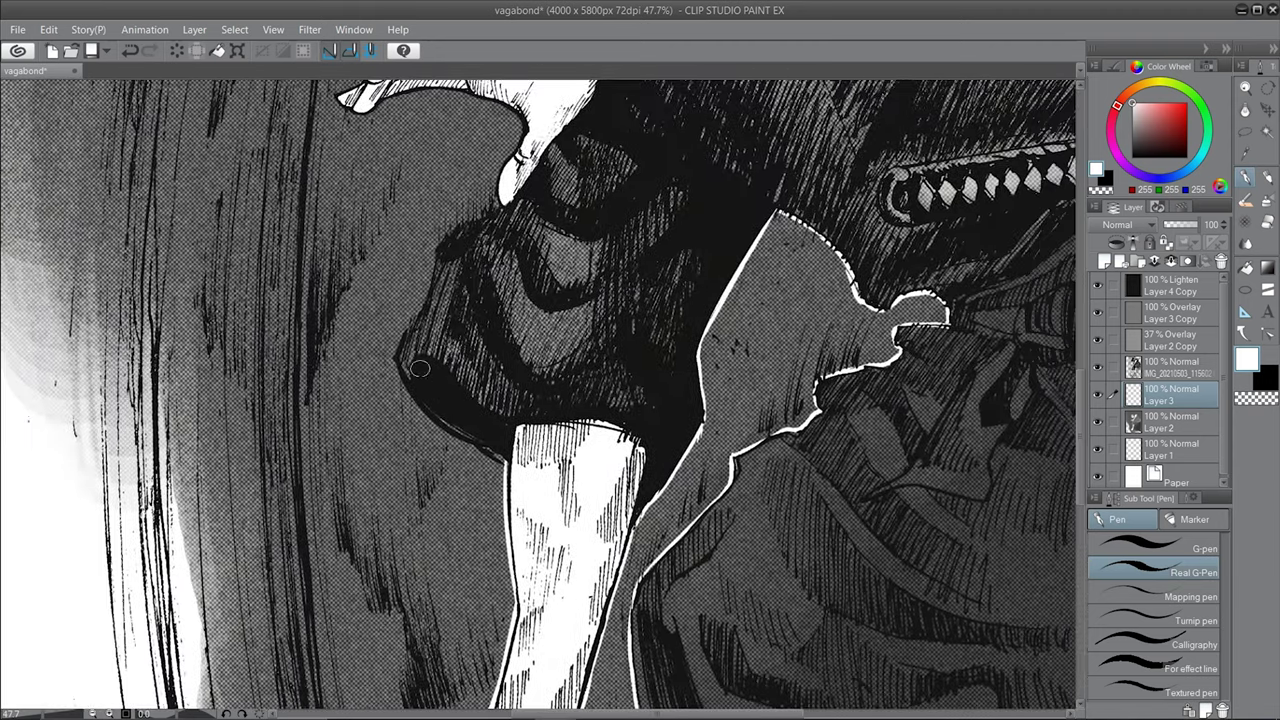
- Add a white outline along the outer edge of the lower sleeve and around the open hand on Layer 3
left_click_drag(415, 208, 415, 348)
left_click_drag(391, 233, 453, 318)
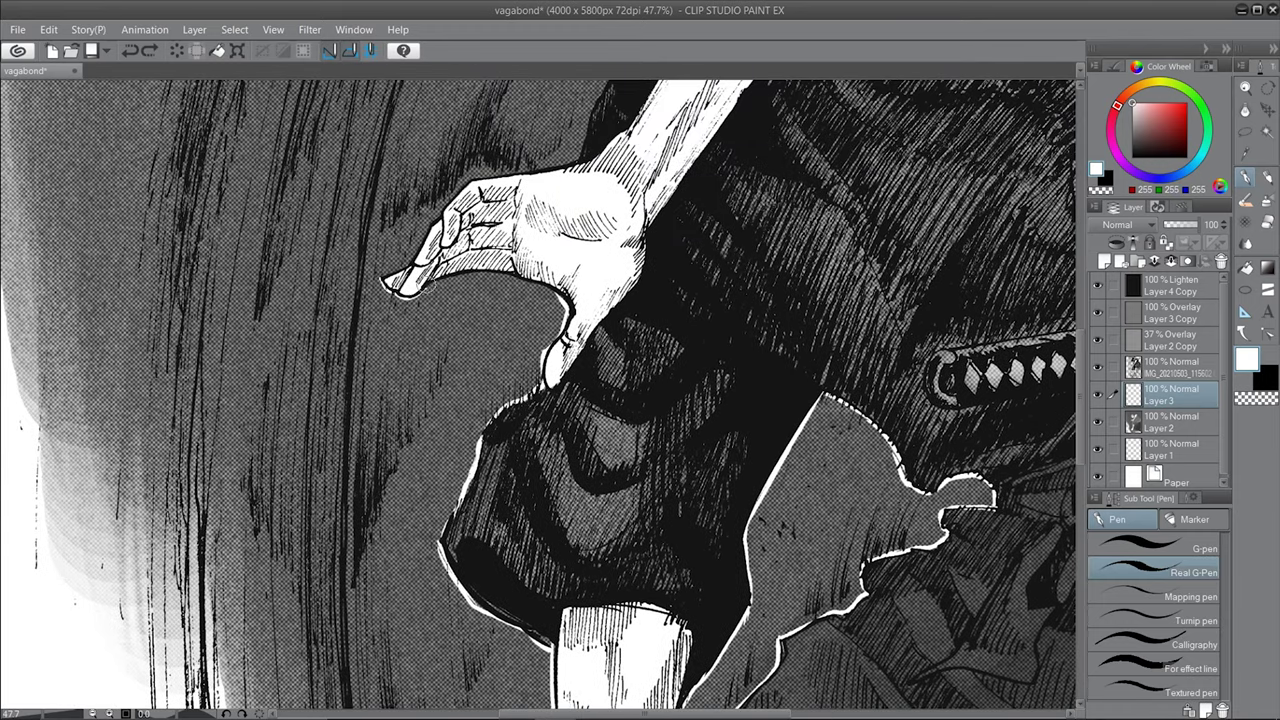
left_click_drag(390, 280, 355, 410)
left_click_drag(549, 257, 396, 296)
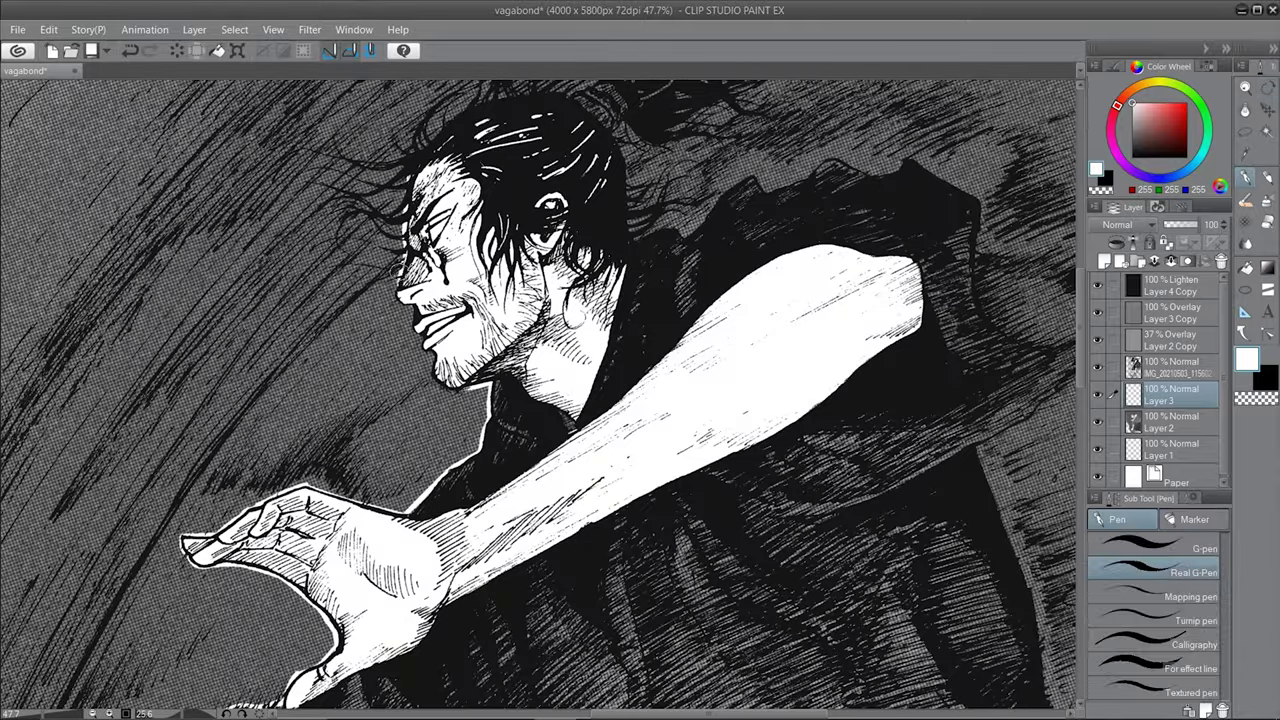
- Trace white rim lines around the face, the hair and the top edge of the raised shoulder
left_click_drag(428, 360, 402, 466)
mouse_move(557, 212)
left_mouse_down()
mouse_move(563, 258)
mouse_move(540, 190)
mouse_move(557, 236)
left_mouse_up()
left_click_drag(838, 200, 618, 218)
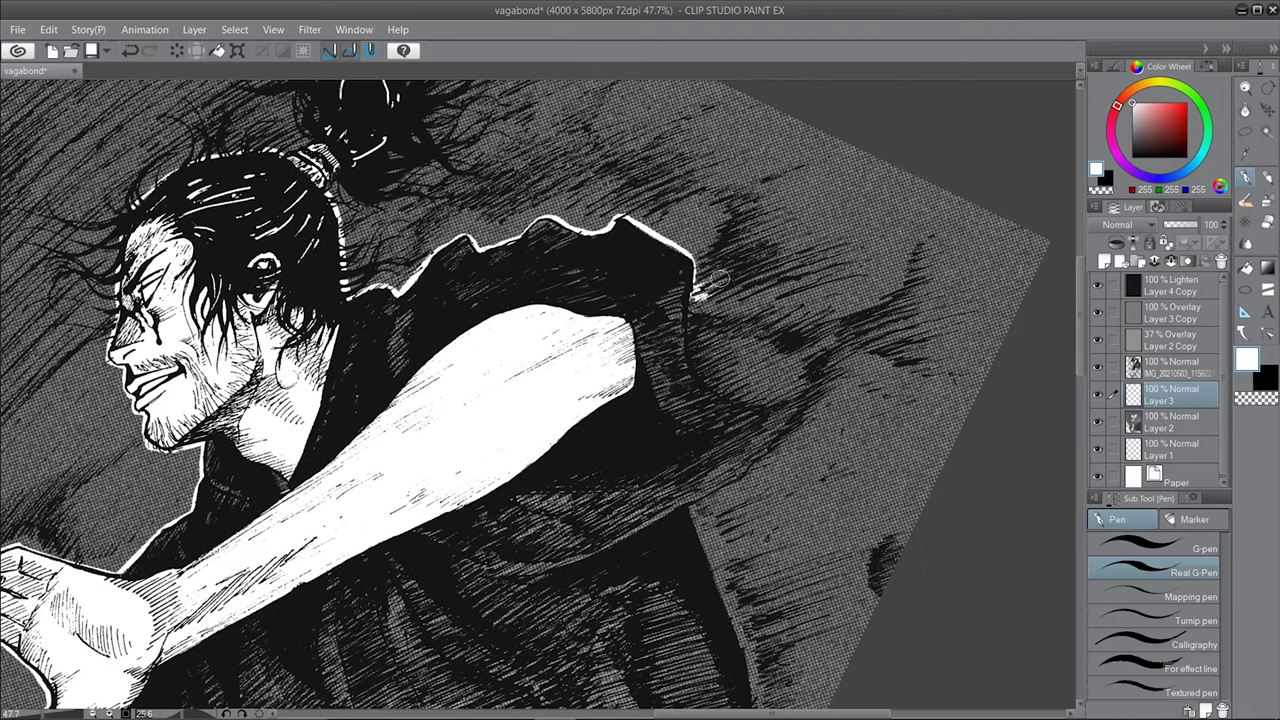
- Outline the back of the upper sleeve and robe in white, and add white highlights to the sword hilts
mouse_move(716, 277)
left_mouse_down()
mouse_move(822, 242)
mouse_move(805, 140)
left_mouse_up()
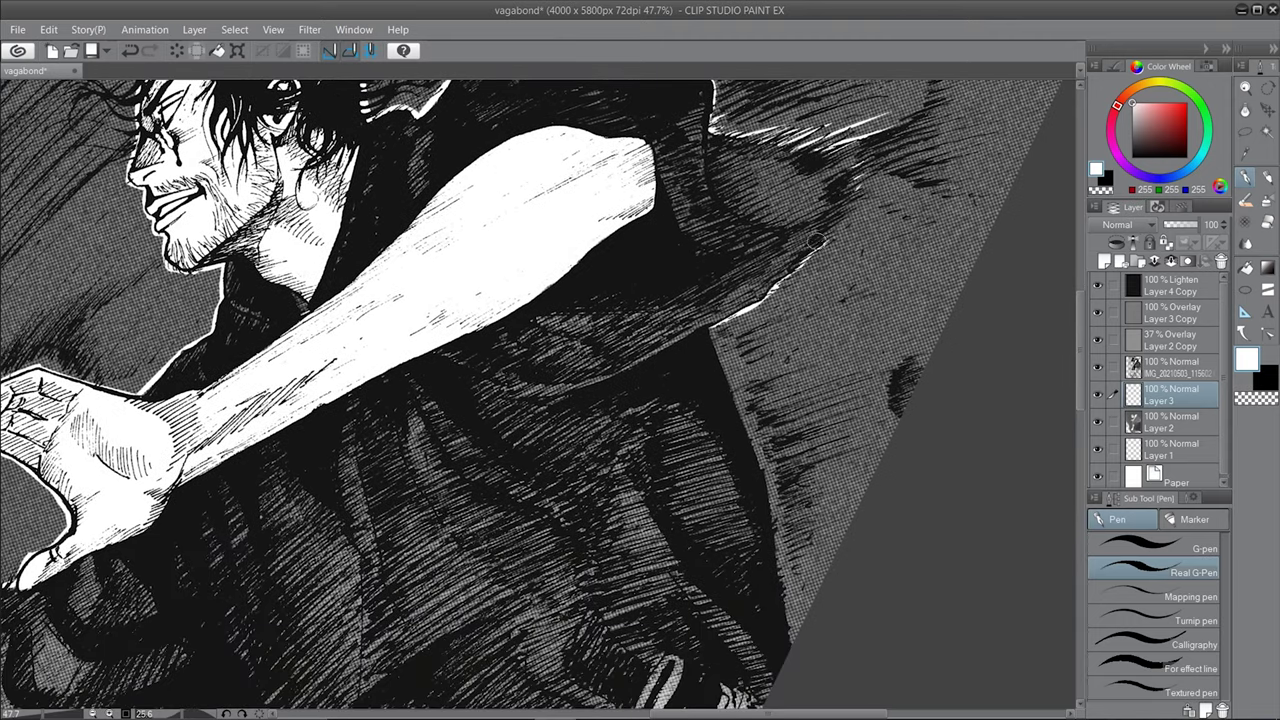
left_click_drag(760, 560, 720, 420)
left_click_drag(720, 600, 600, 400)
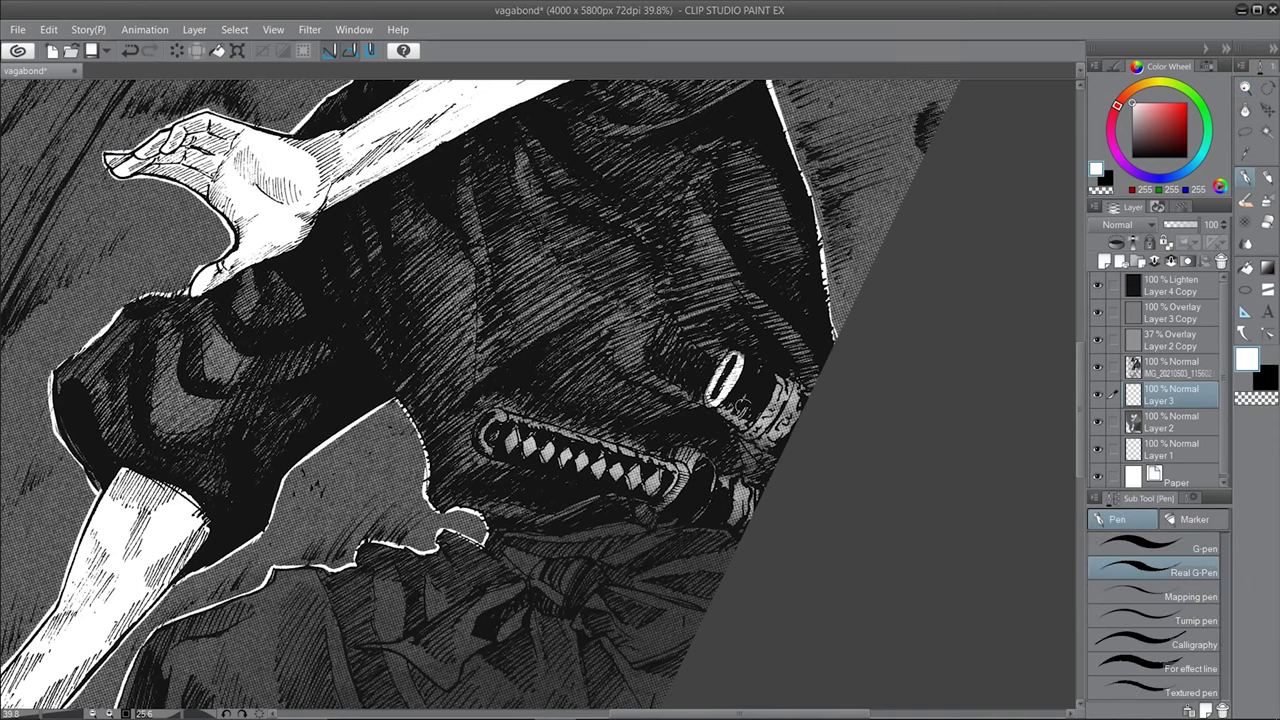
left_click_drag(600, 500, 680, 395)
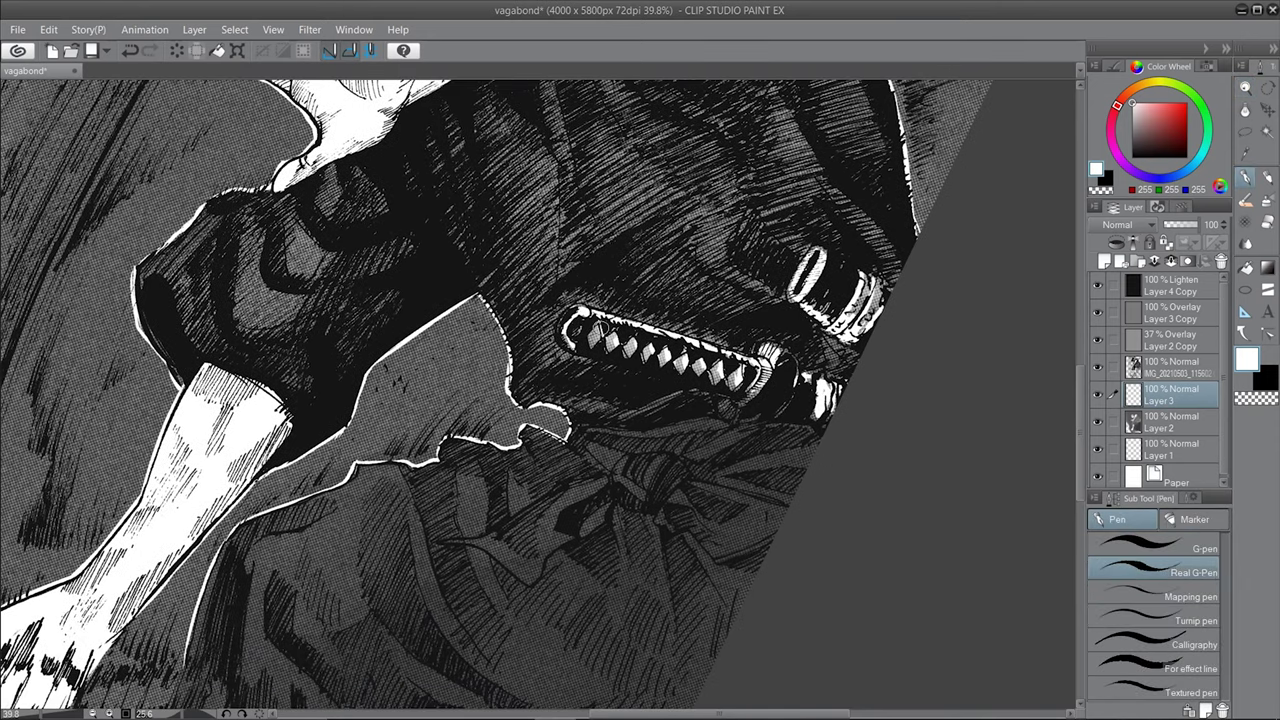
- Deepen the shading of the background and clothing on Layer 2 with the Hotline pencil, using grays RGB 42 and RGB 101
key("ctrl+0")
key("alt+bracketleft")
key("p")
left_click(694, 461, "alt")
mouse_move(414, 86)
left_mouse_down()
mouse_move(600, 110)
mouse_move(762, 92)
mouse_move(740, 250)
left_mouse_up()
mouse_move(410, 165)
left_mouse_down()
mouse_move(371, 249)
mouse_move(451, 114)
mouse_move(432, 327)
mouse_move(520, 560)
left_mouse_up()
left_click_drag(540, 500, 565, 615)
left_click_drag(700, 240, 738, 350)
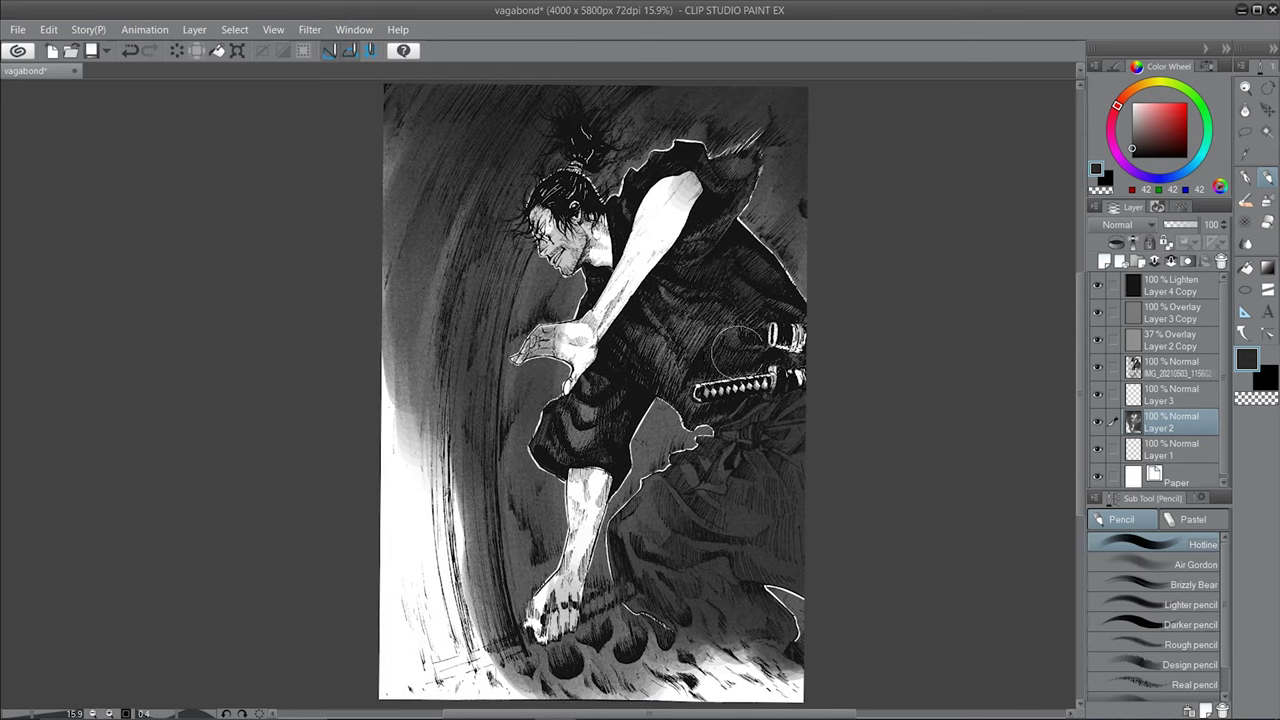
left_click_drag(787, 434, 759, 368)
scroll(823, 434, "up", 2)
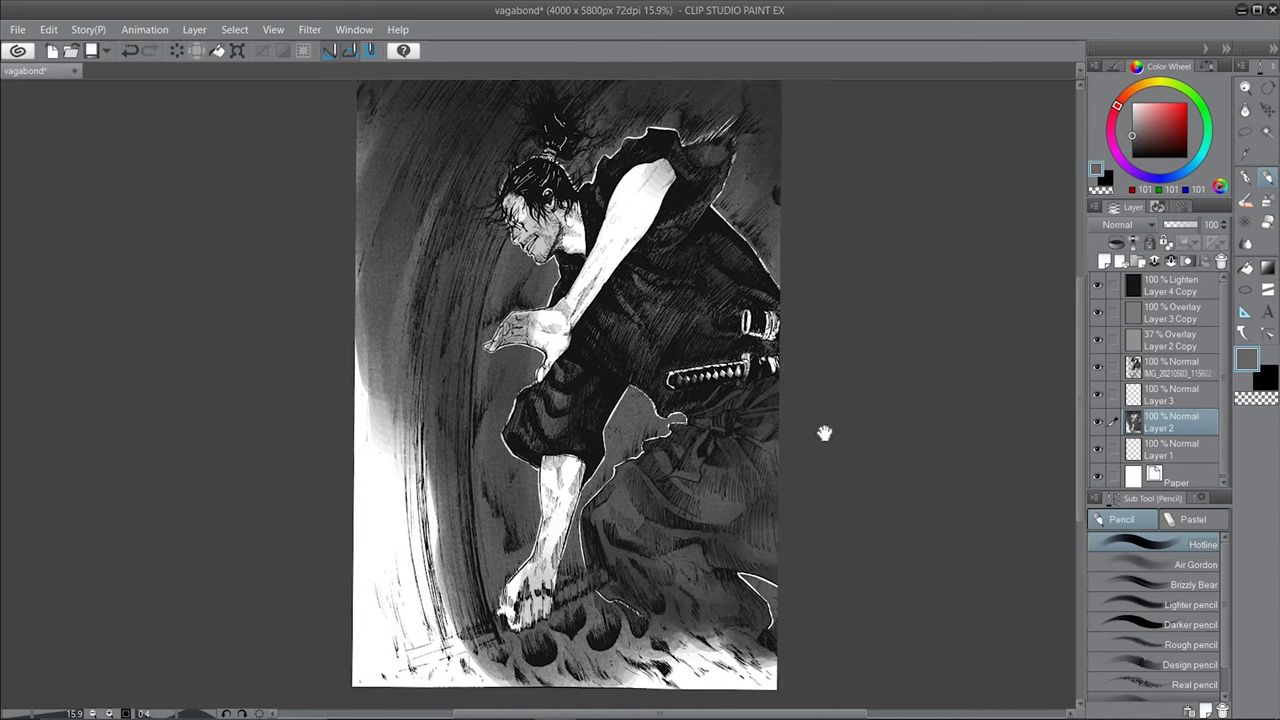
- Create a layer named bw above Layer 2 and paint the skin of the hands and forearms white with the G-pen
key("ctrl+shift+n")
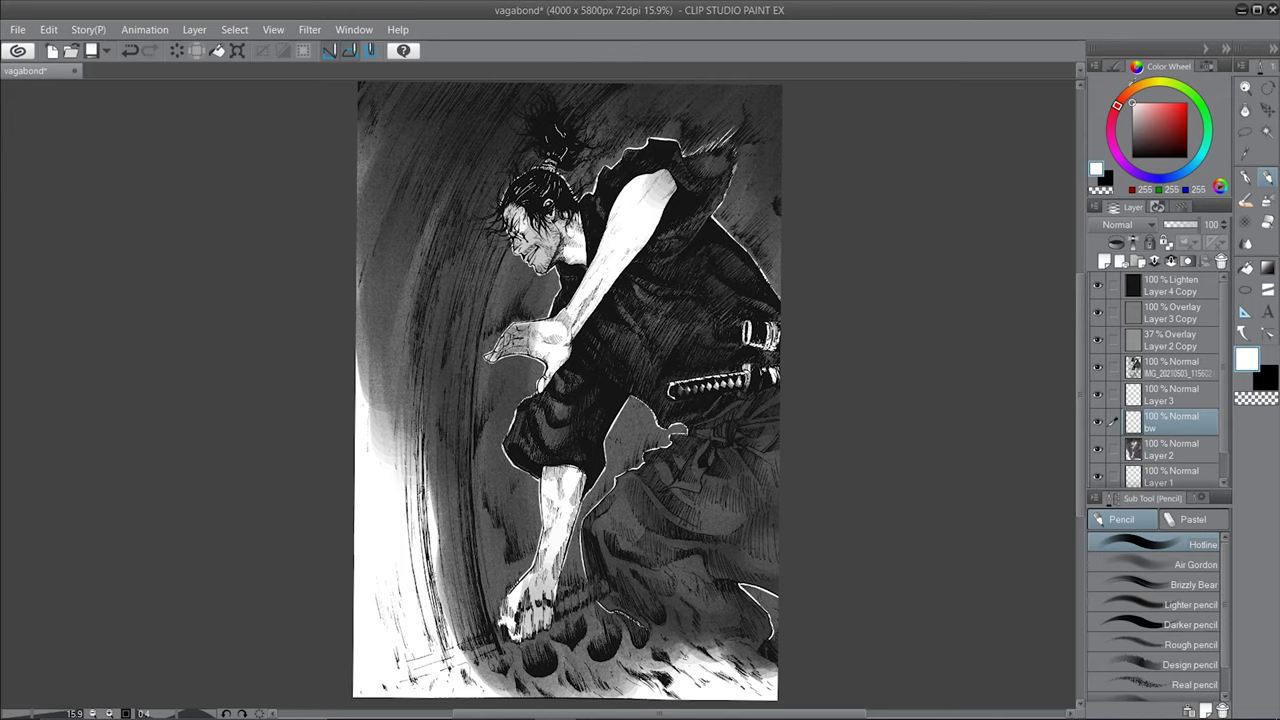
key("p")
scroll(534, 344, "up", 5)
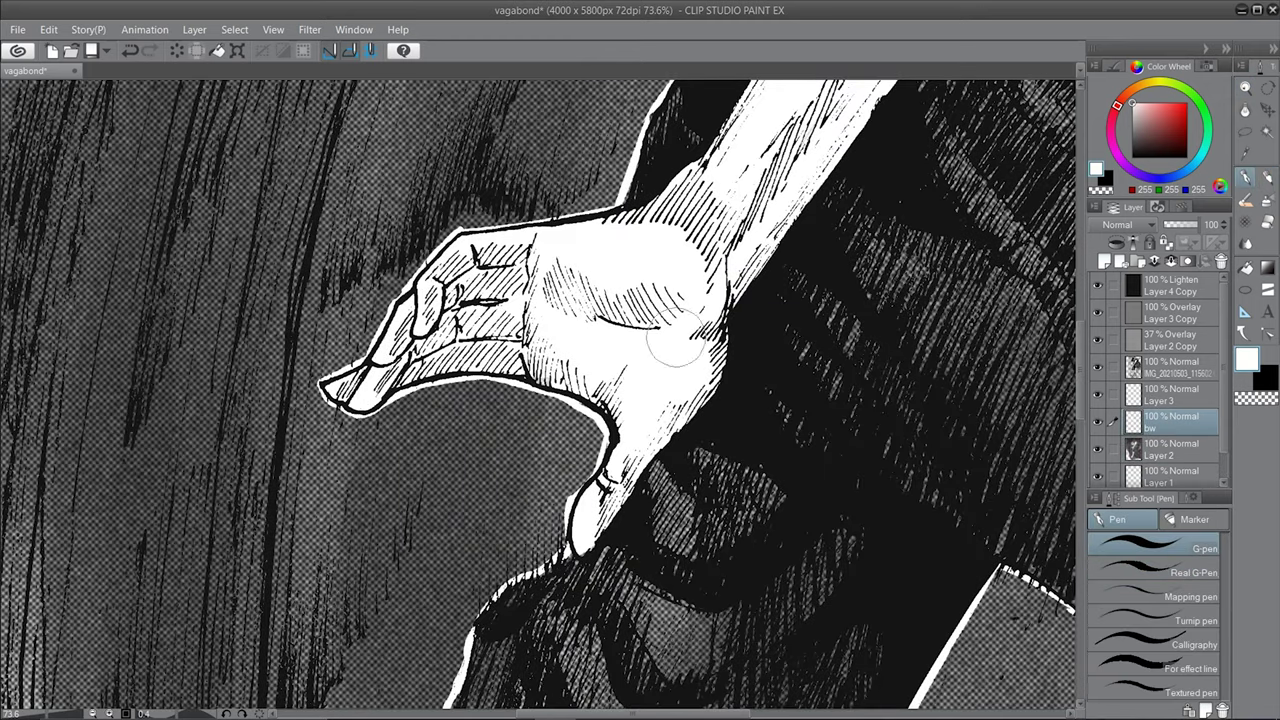
scroll(676, 344, "down", 1)
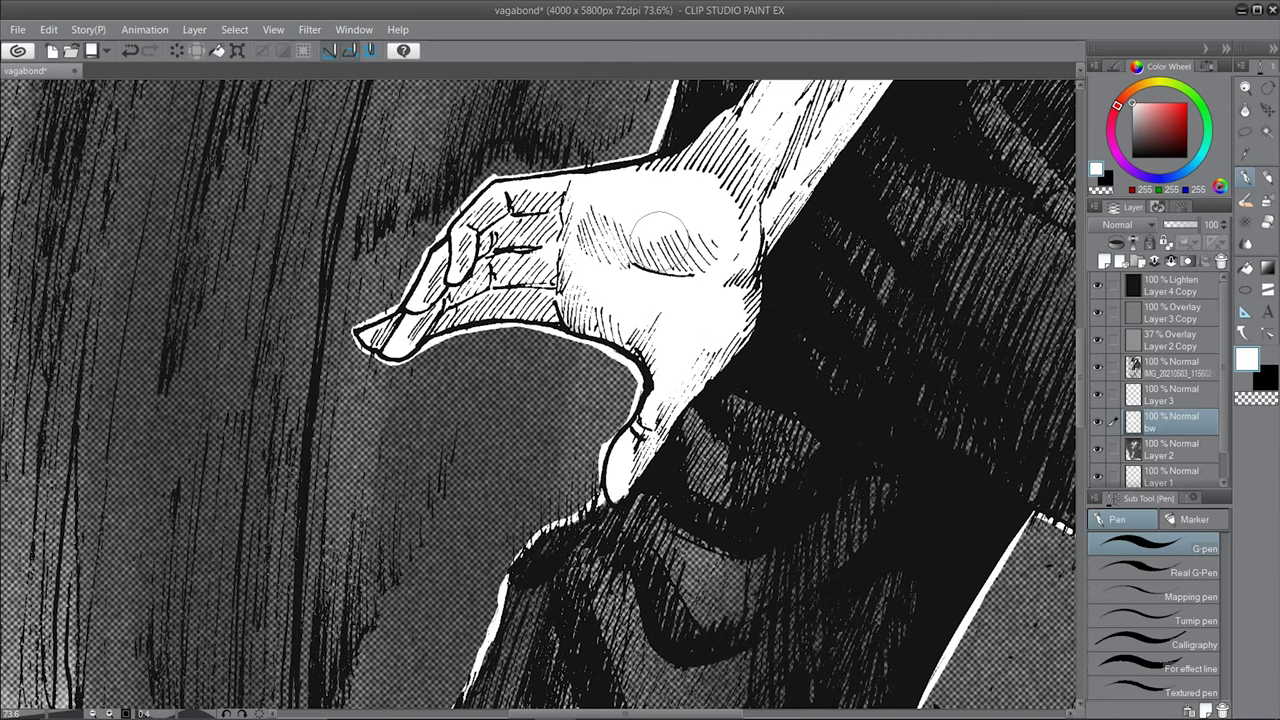
scroll(668, 228, "down", 10)
scroll(678, 291, "down", 5)
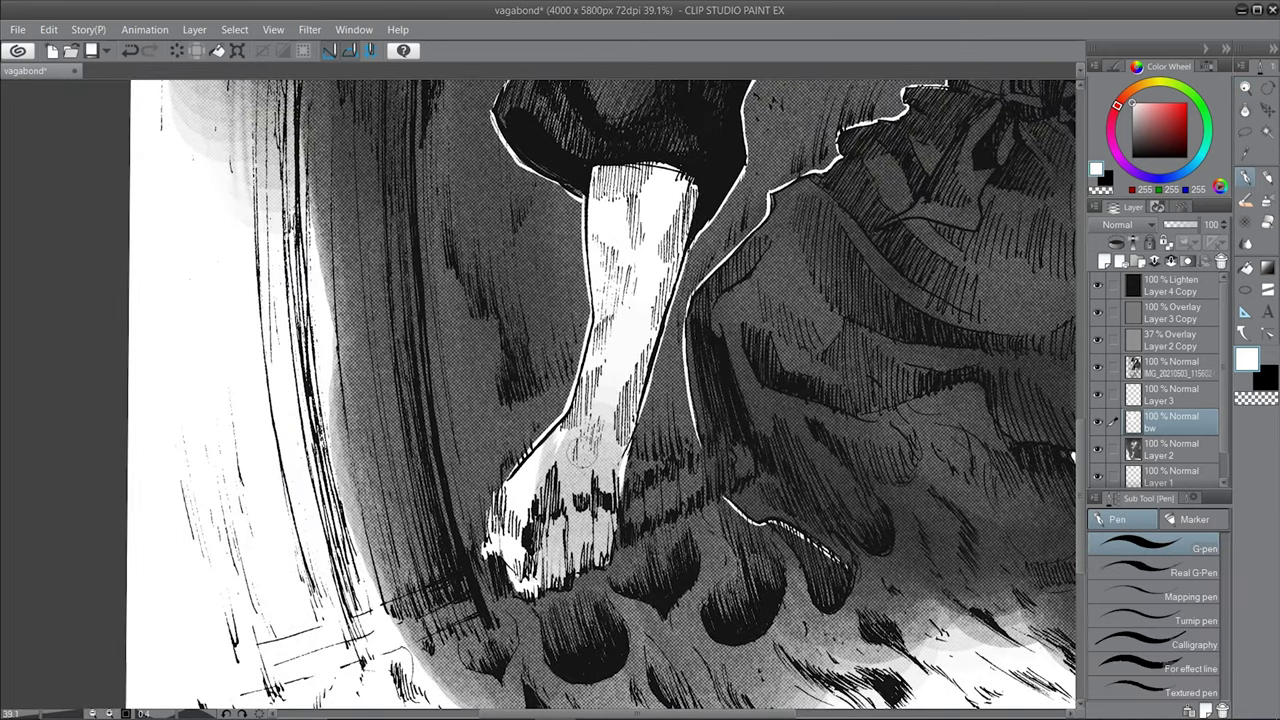
left_click_drag(578, 457, 555, 563)
scroll(640, 400, "up", 3)
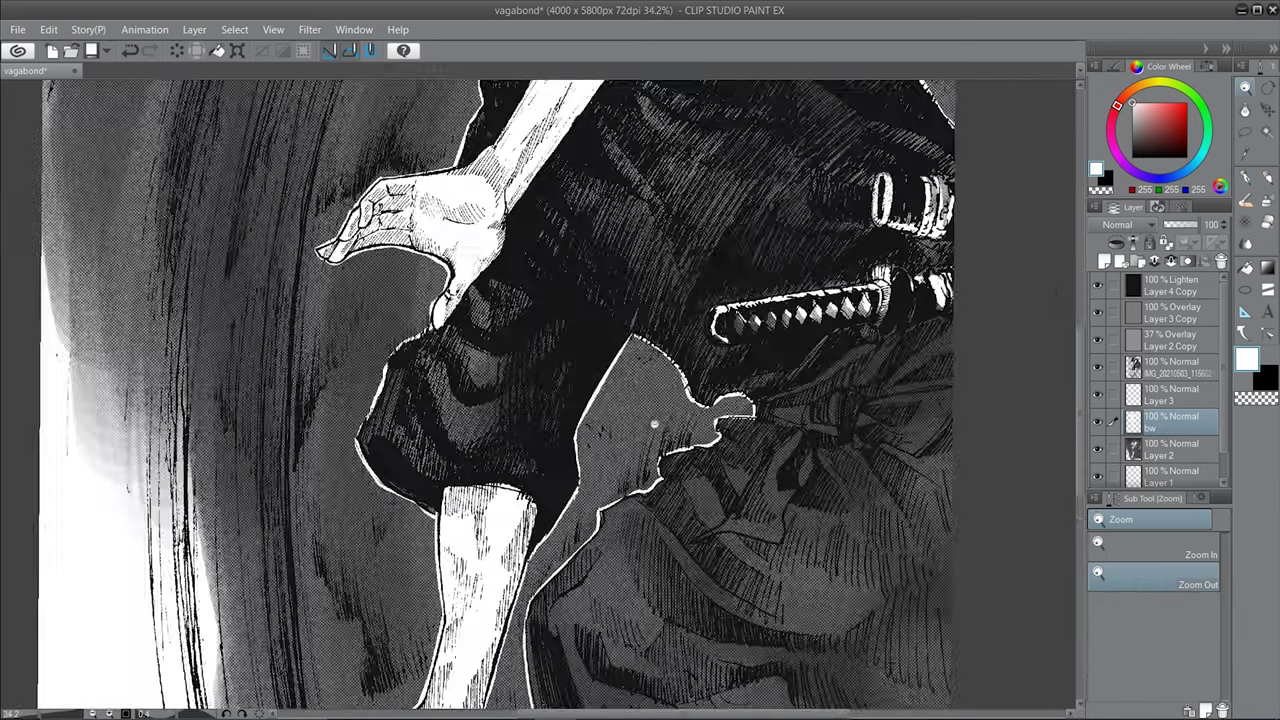
scroll(660, 420, "up", 2)
scroll(756, 389, "down", 4)
scroll(756, 389, "down", 2)
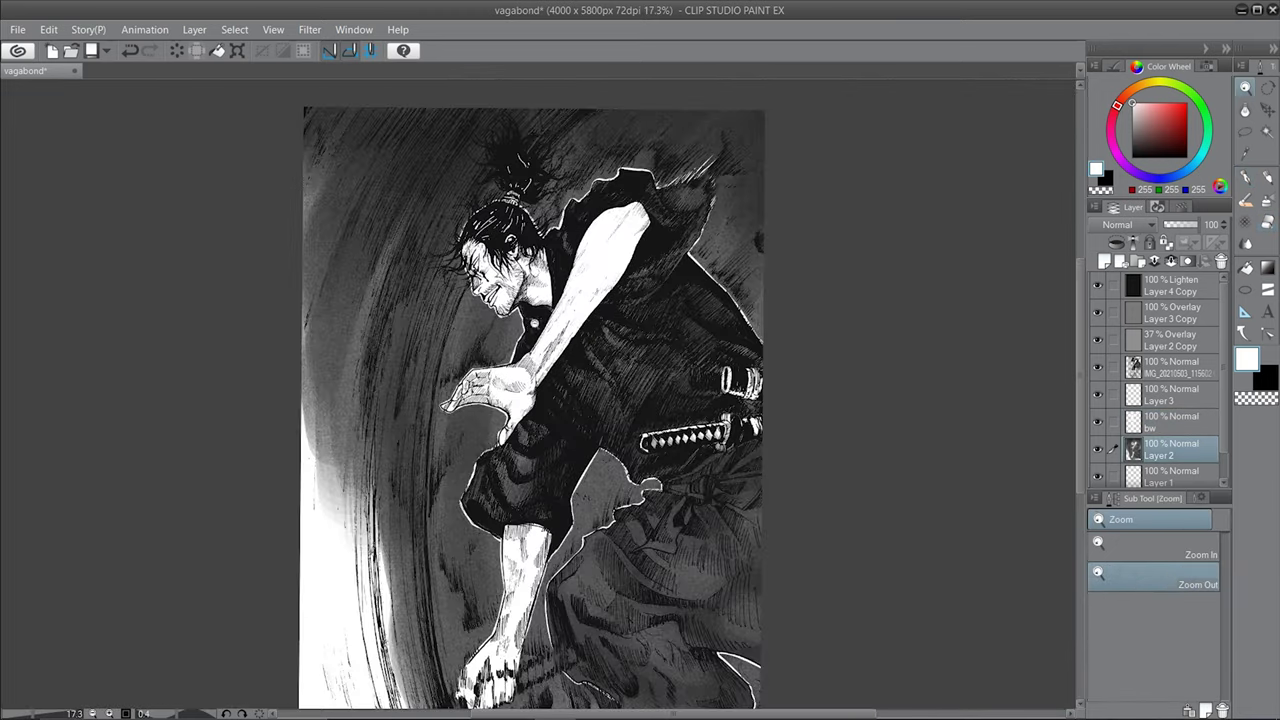
- On Layer 3, paint a curling white wisp below the lower hand and whiten the ground beside it with the Hotline pencil
left_click(534, 289, "ctrl+shift")
scroll(534, 289, "up", 5)
key("p")
key("p")
left_click_drag(293, 400, 308, 476)
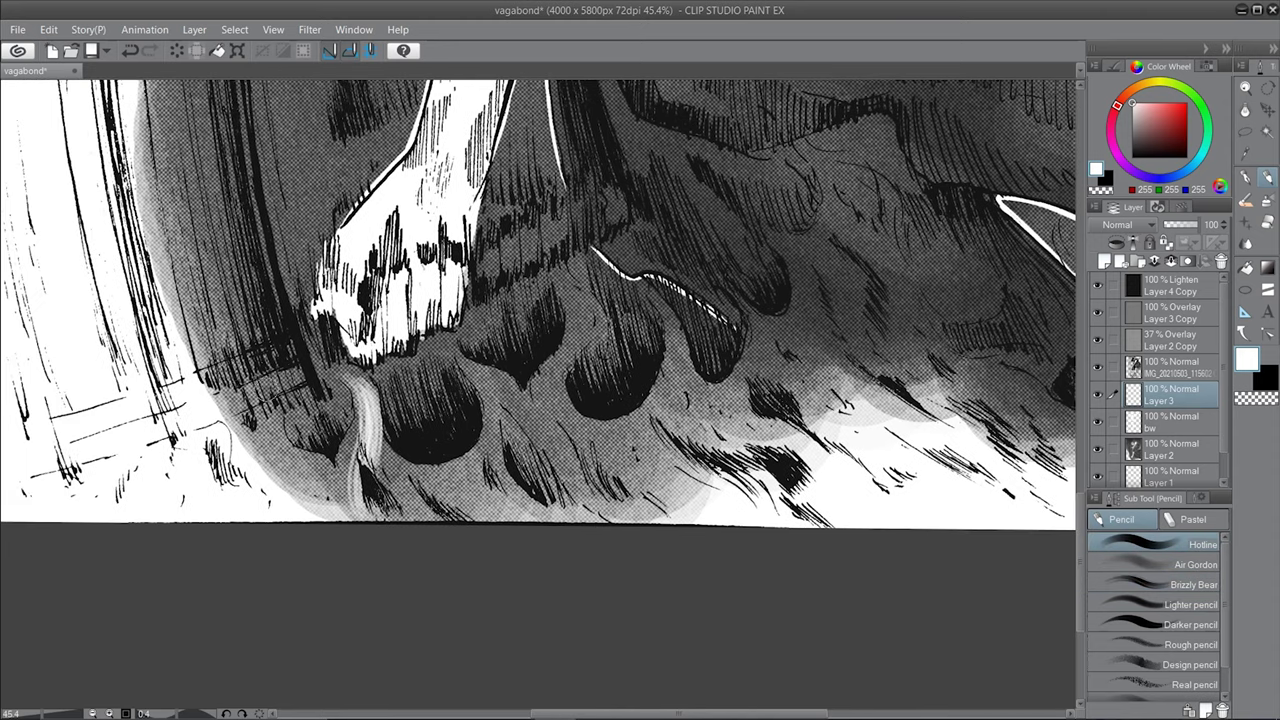
left_click_drag(600, 400, 666, 382)
left_click_drag(343, 368, 358, 488)
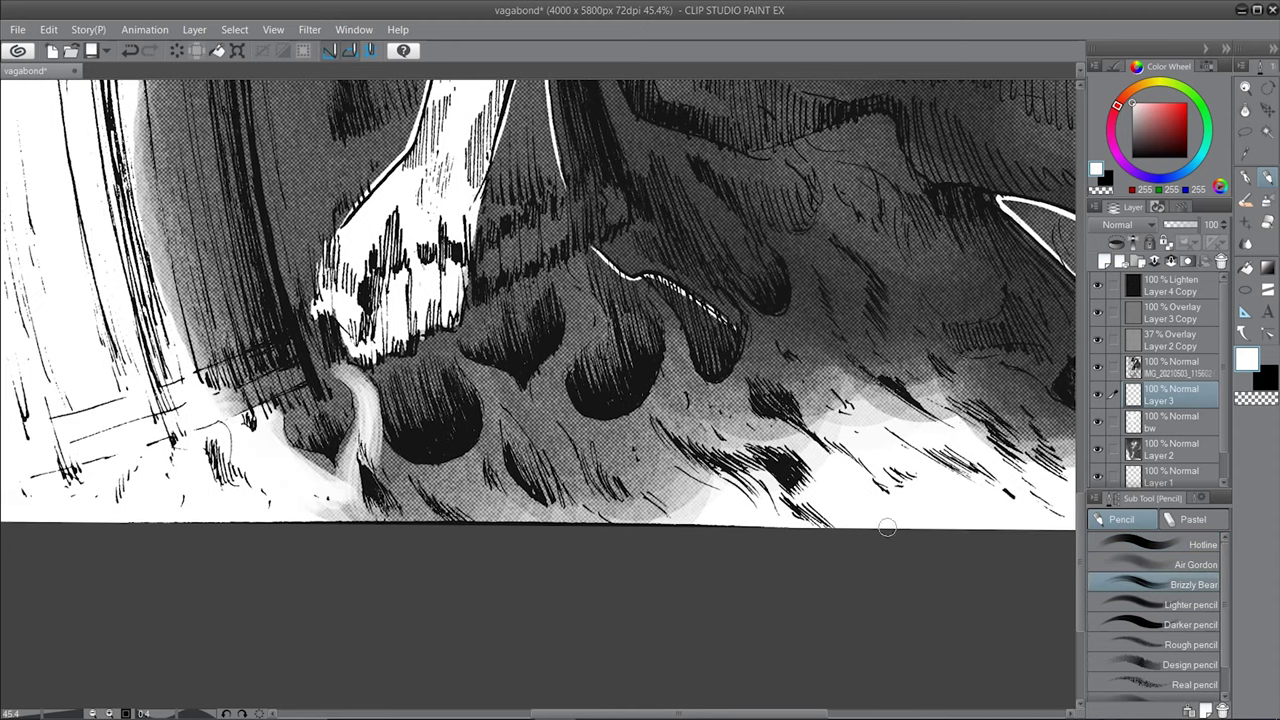
- Paint curling white wisps between the dark rounded shapes along the ground with the Brizzly Bear pencil
left_click_drag(452, 340, 518, 440)
left_click_drag(568, 280, 600, 420)
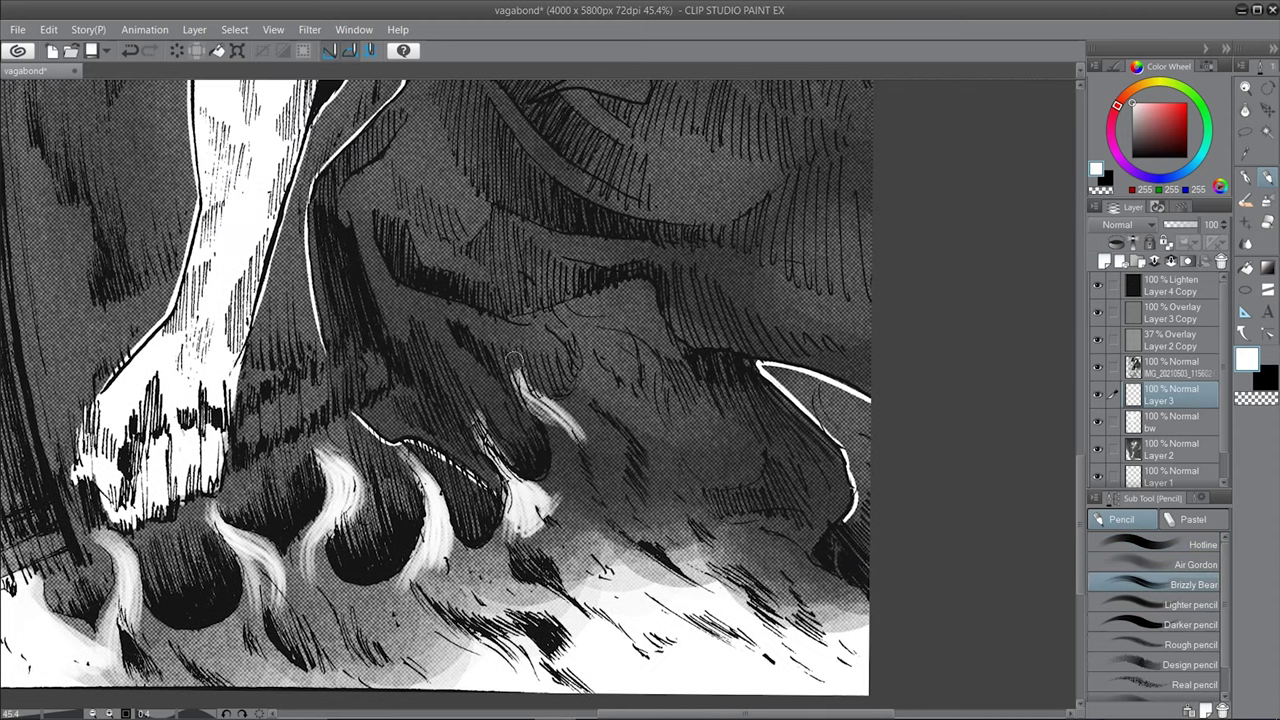
scroll(552, 374, "up", 3)
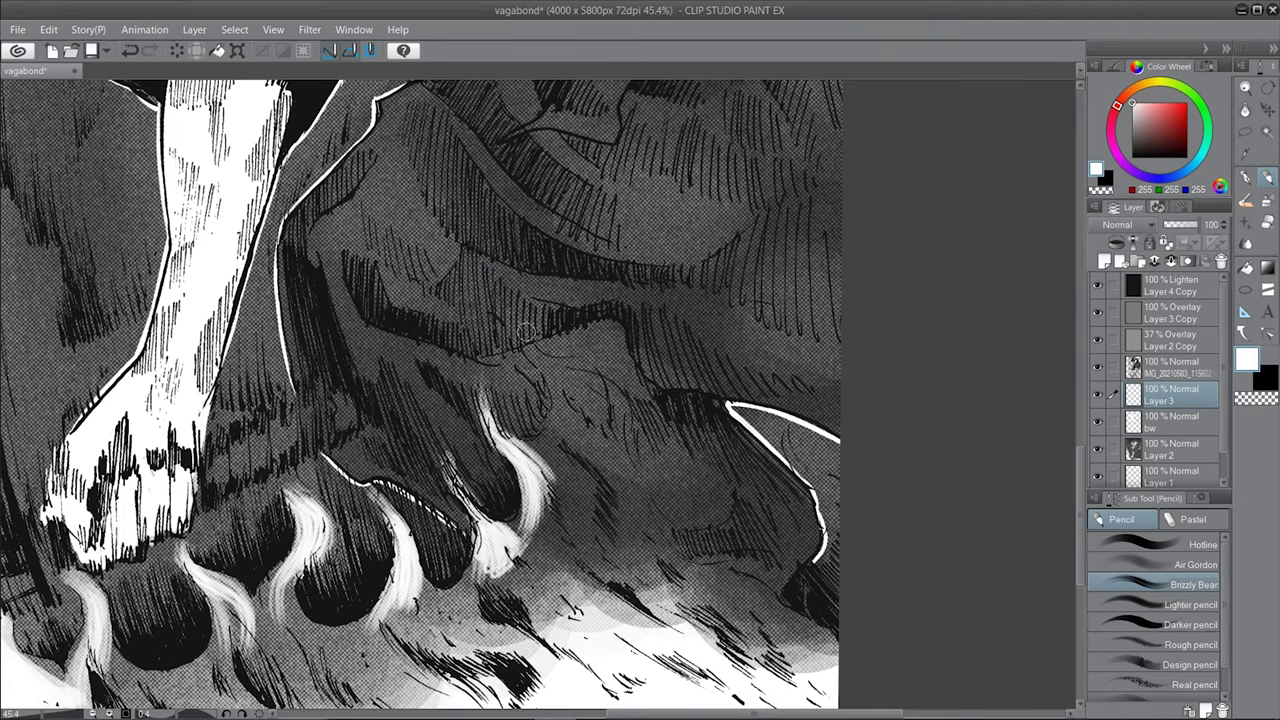
left_click_drag(541, 440, 620, 340)
- Fill the ground beneath the wisps with solid white on Layer 3 using the Hotline pencil
left_click_drag(46, 678, 246, 558)
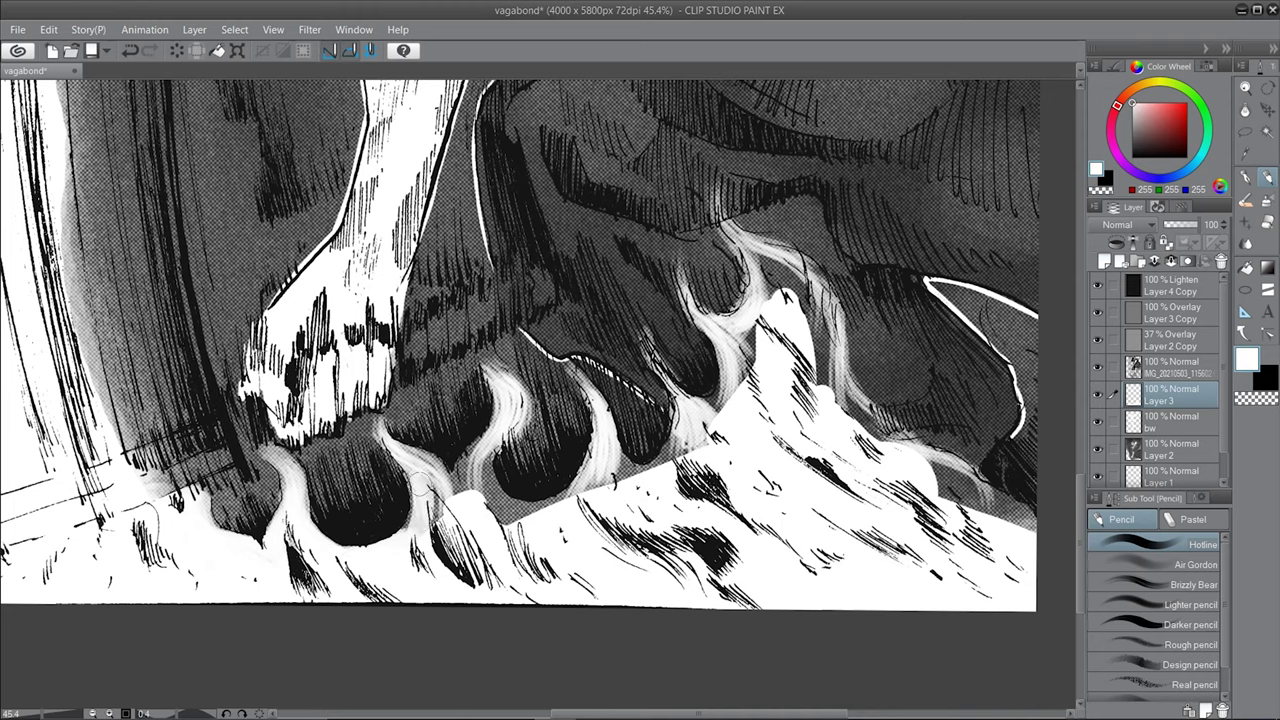
left_click_drag(700, 428, 595, 518)
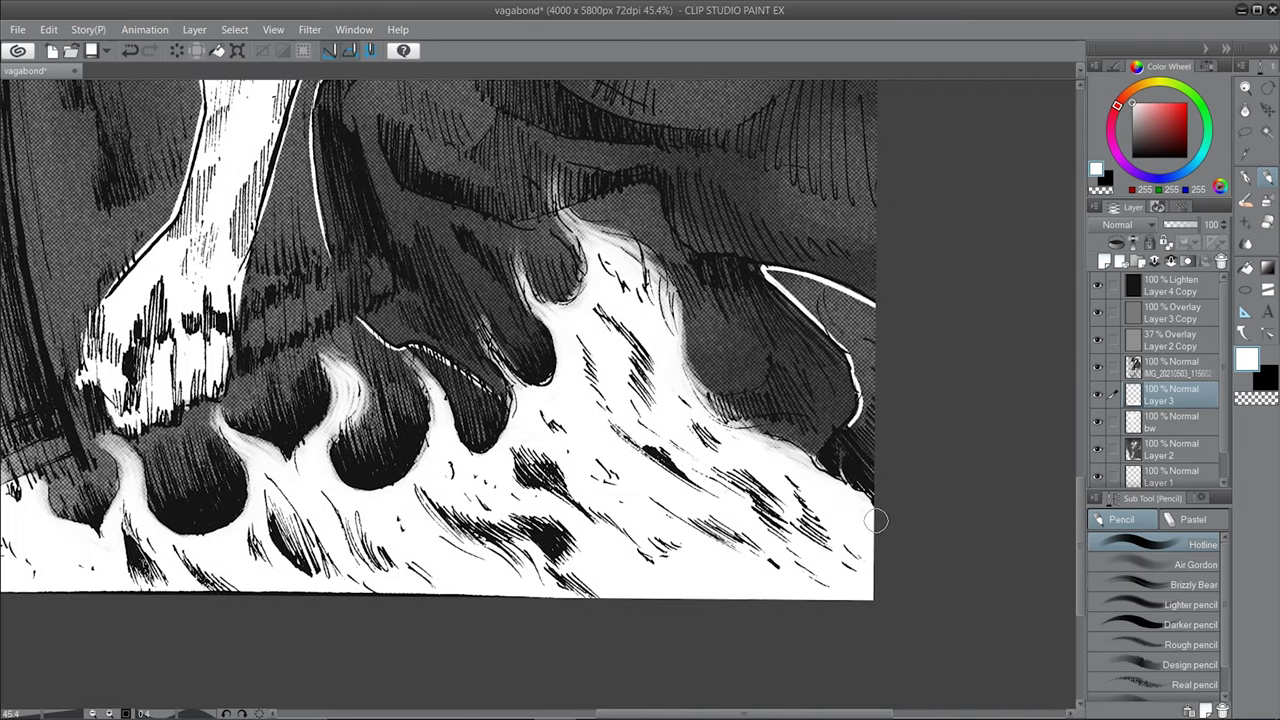
- Paint the sword handle beside the lower fist white on the bw layer with the Hotline pencil
key("ctrl+minus")
left_click(1190, 584)
left_click(1170, 449)
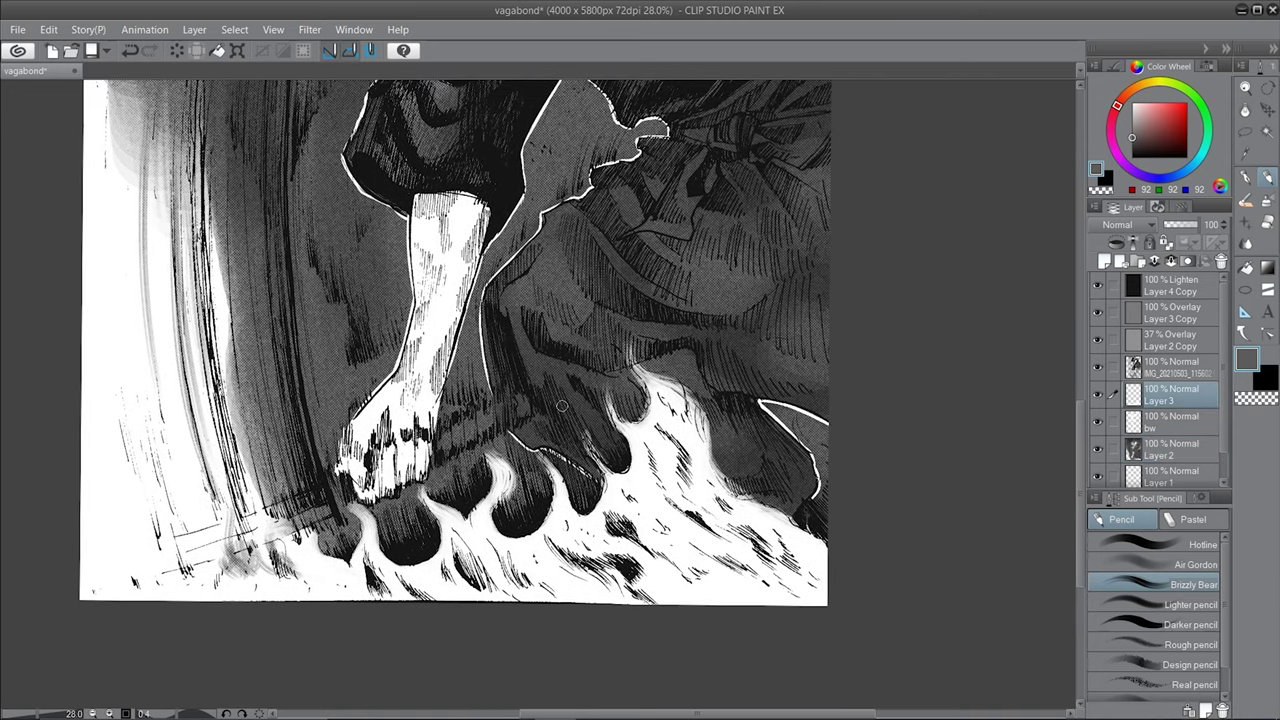
key("p")
key("alt+bracketleft")
key("p")
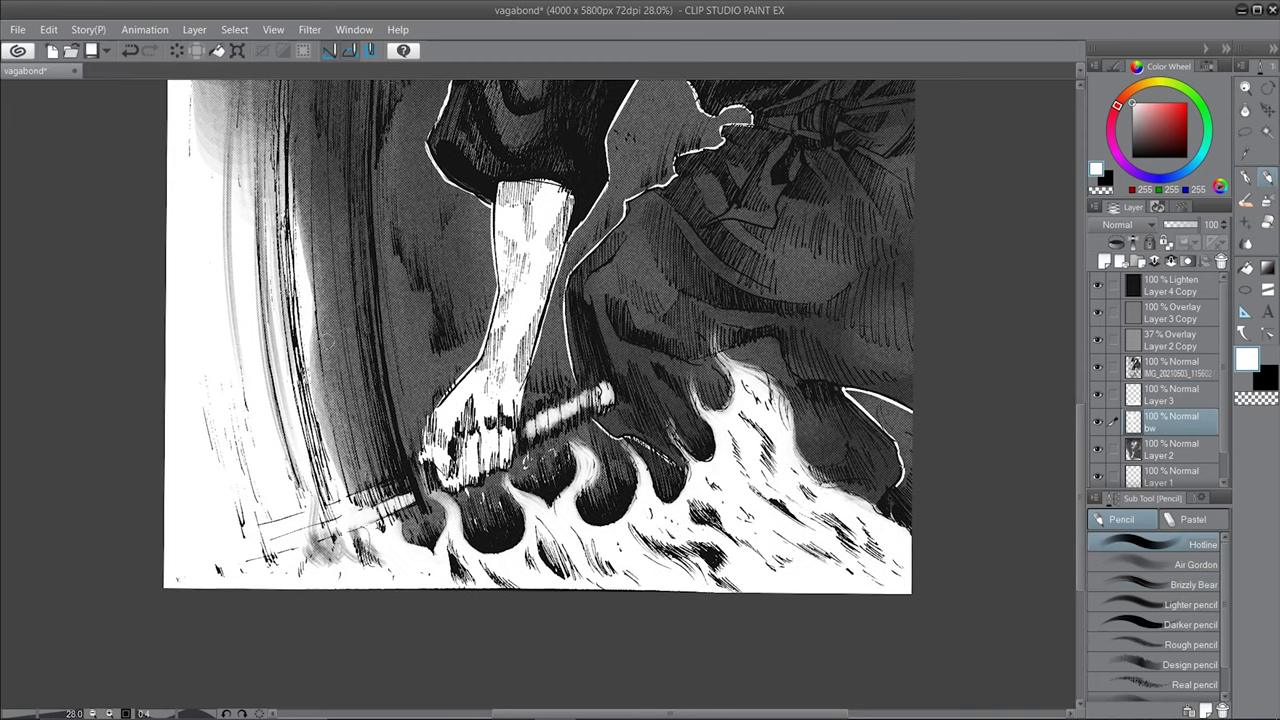
- Scatter small white flecks above the flames and across the trousers on the bw layer with the Real G-Pen
key("p")
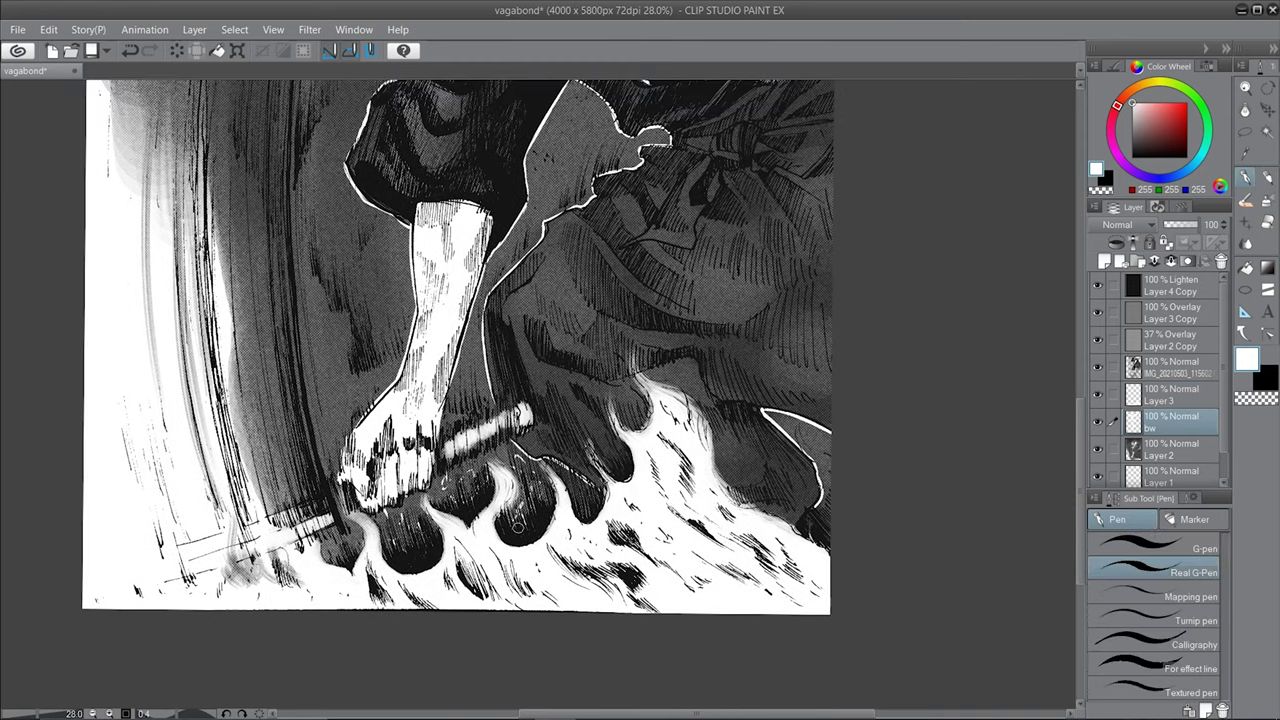
left_click_drag(518, 526, 418, 616)
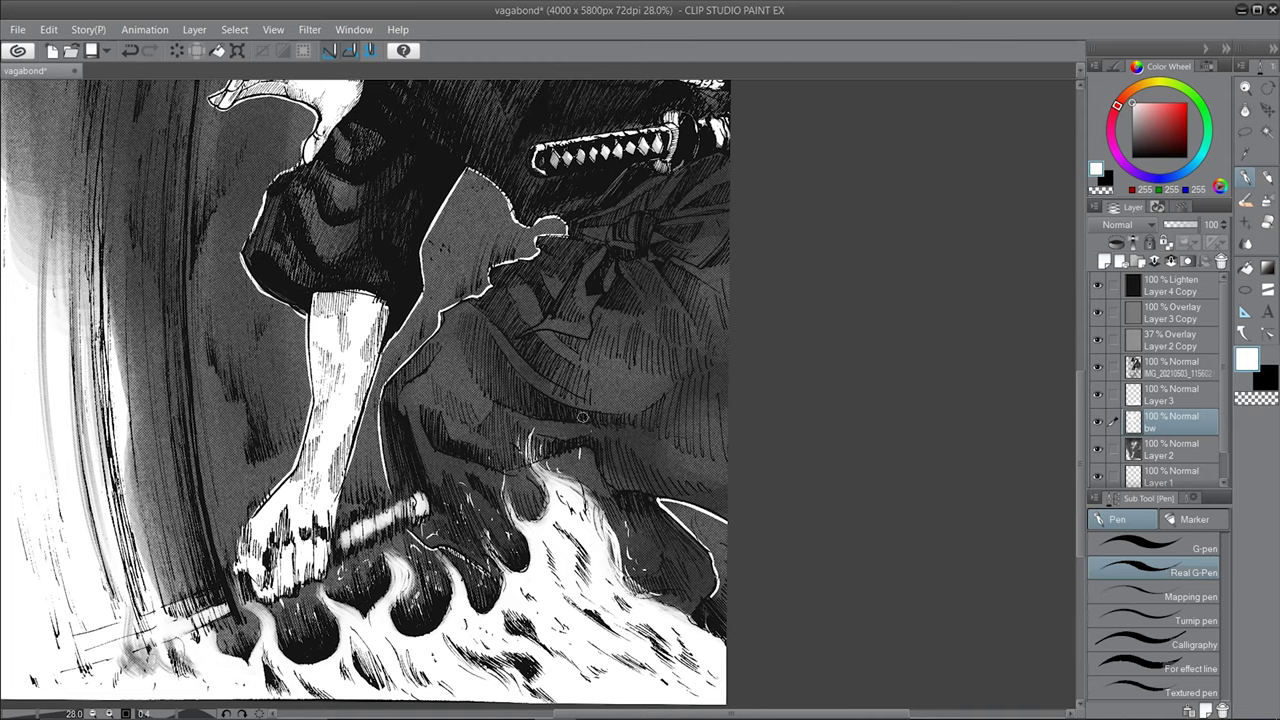
left_click_drag(418, 616, 475, 631)
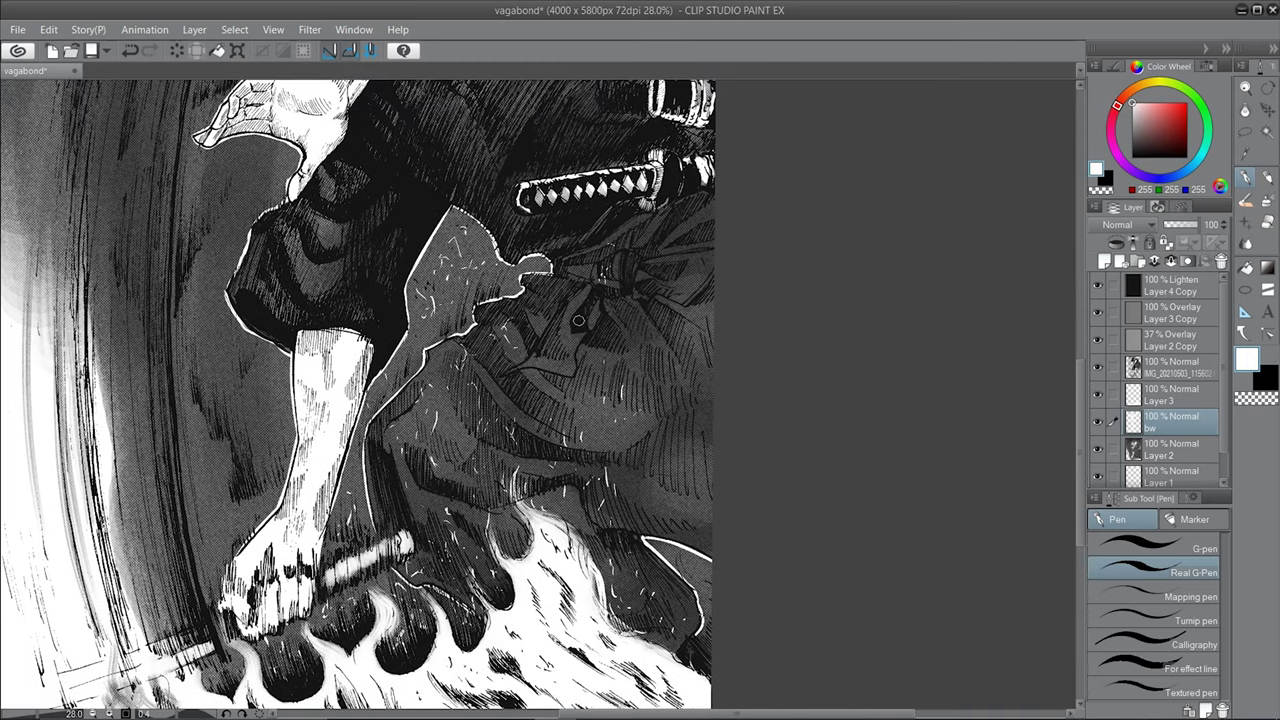
scroll(700, 490, "up", 5)
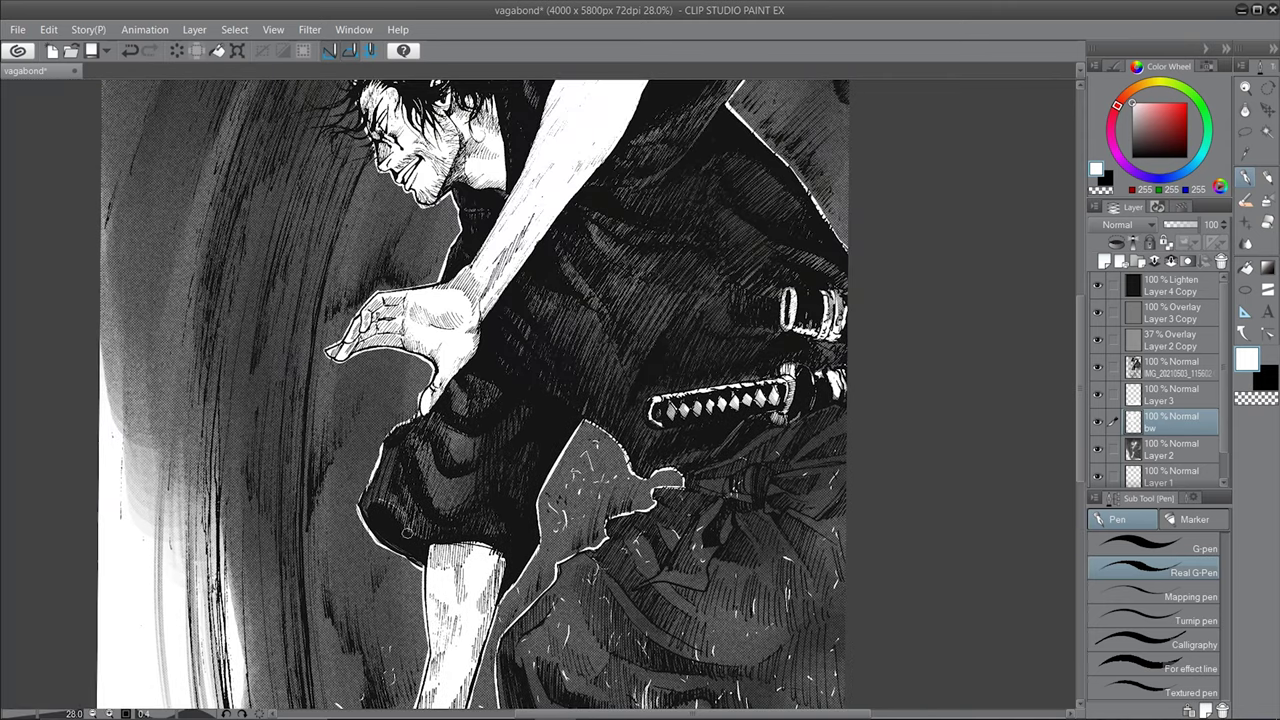
- Create a layer above the line art and scatter short white flecks across the lower sleeve and the dark robe
scroll(894, 351, "down", 5)
key("ctrl+shift+n")
scroll(207, 312, "up", 5)
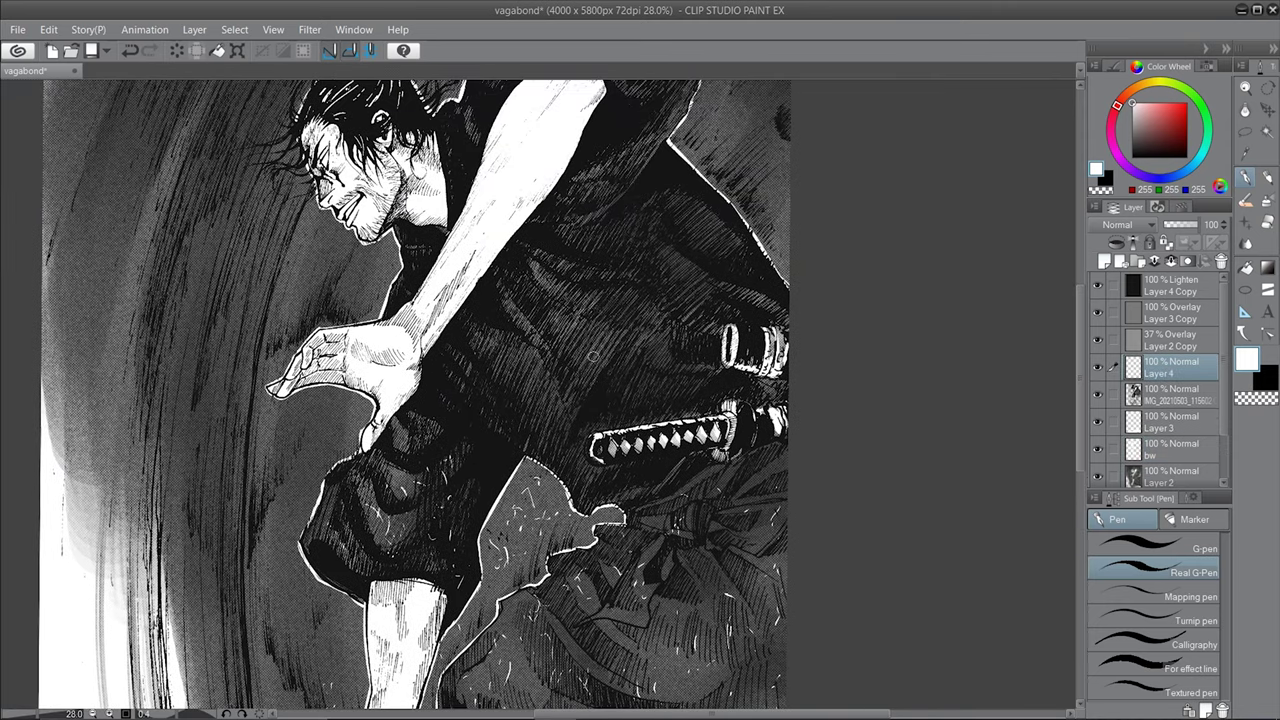
scroll(540, 300, "right", 2)
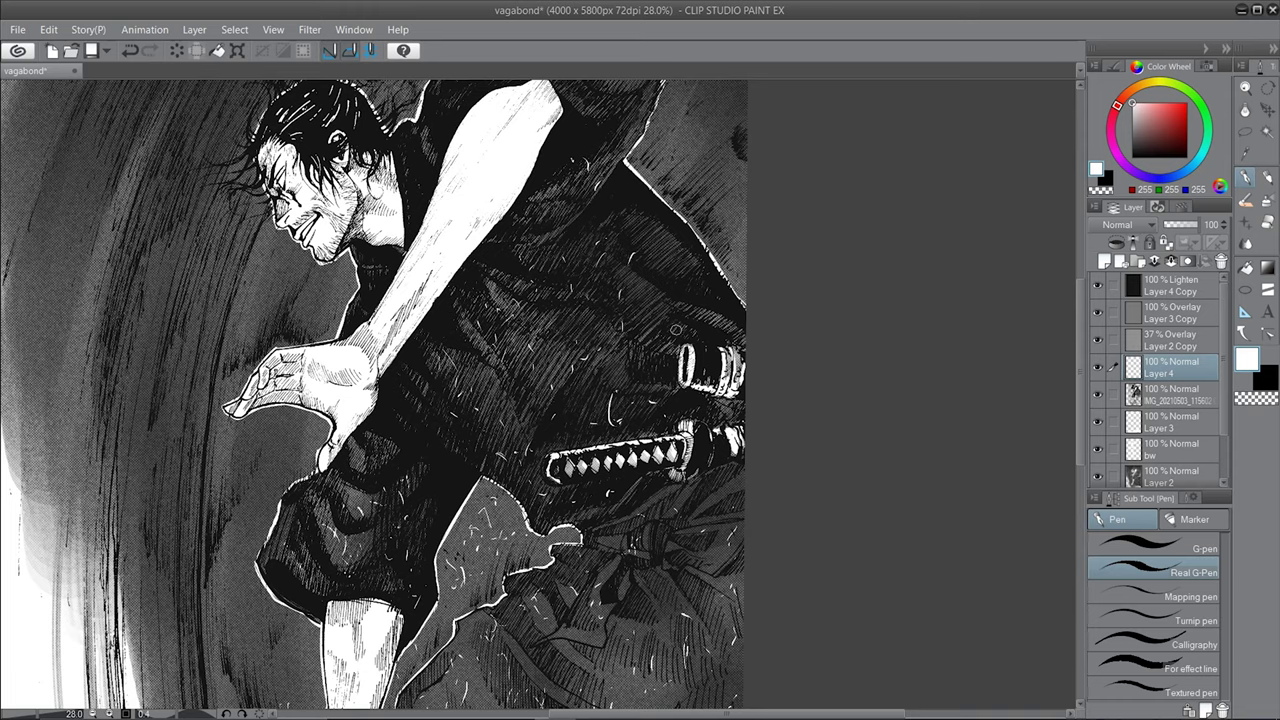
scroll(540, 400, "up", 3)
scroll(540, 400, "left", 3)
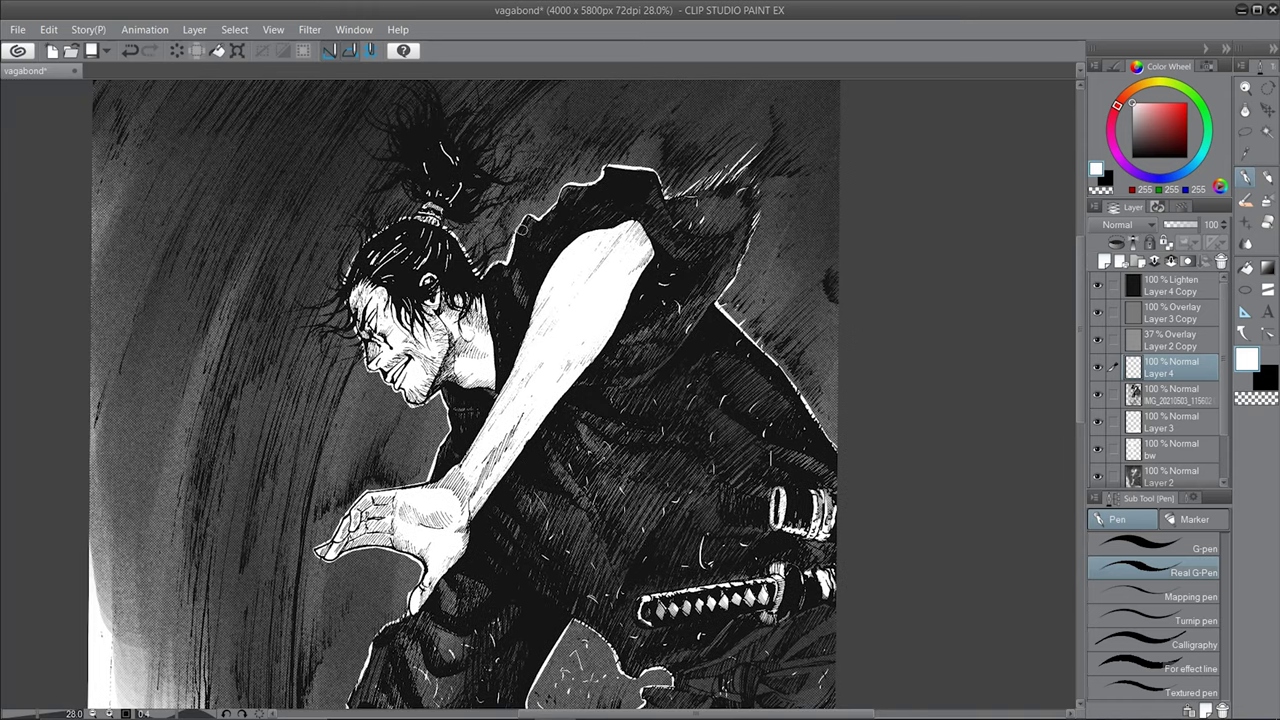
- Scatter white flecks through the dark background above the head and along the sweeping brush strokes in front of the figure
scroll(540, 400, "up", 2)
scroll(540, 400, "down", 8)
scroll(555, 290, "down", 3)
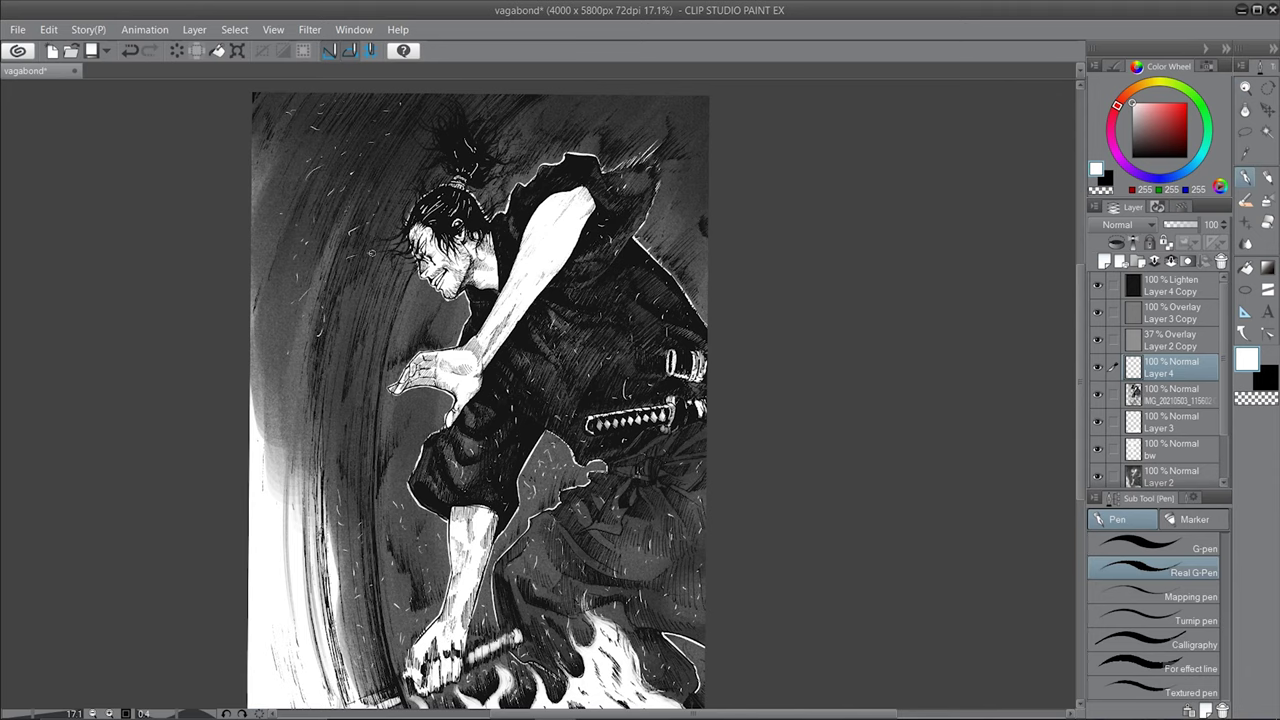
scroll(540, 143, "right", 1)
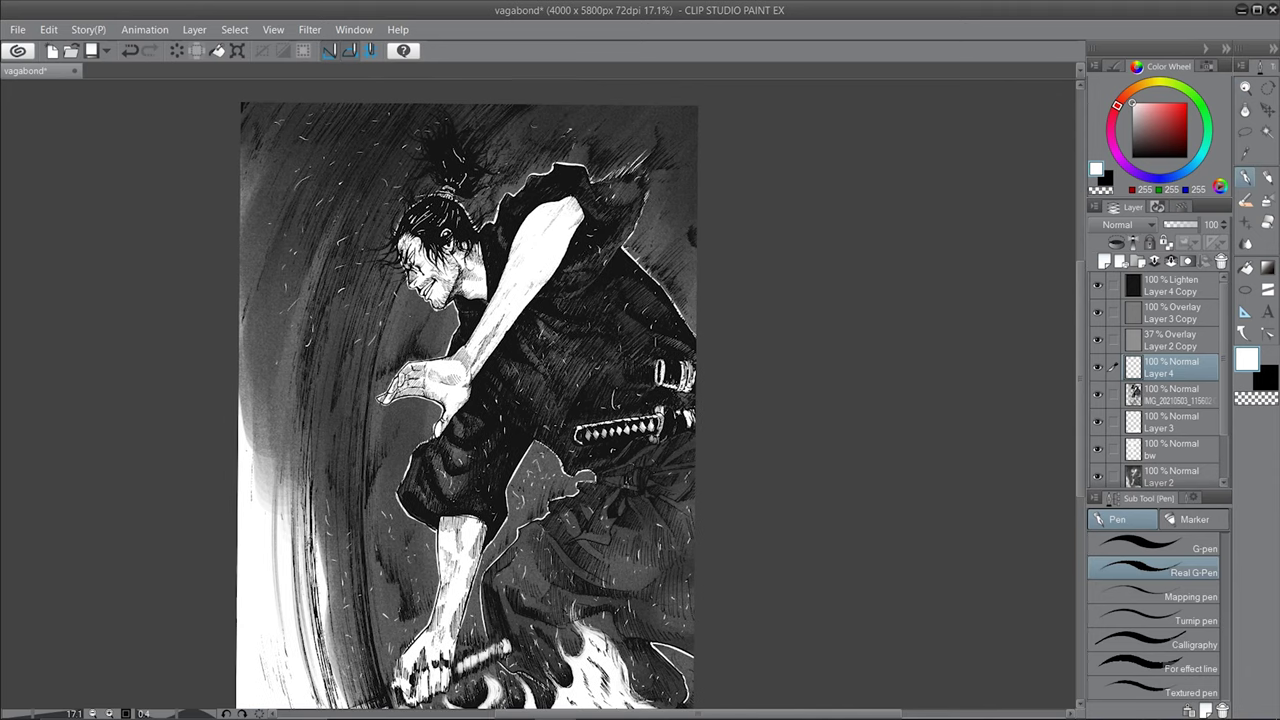
scroll(377, 360, "down", 2)
scroll(377, 360, "left", 2)
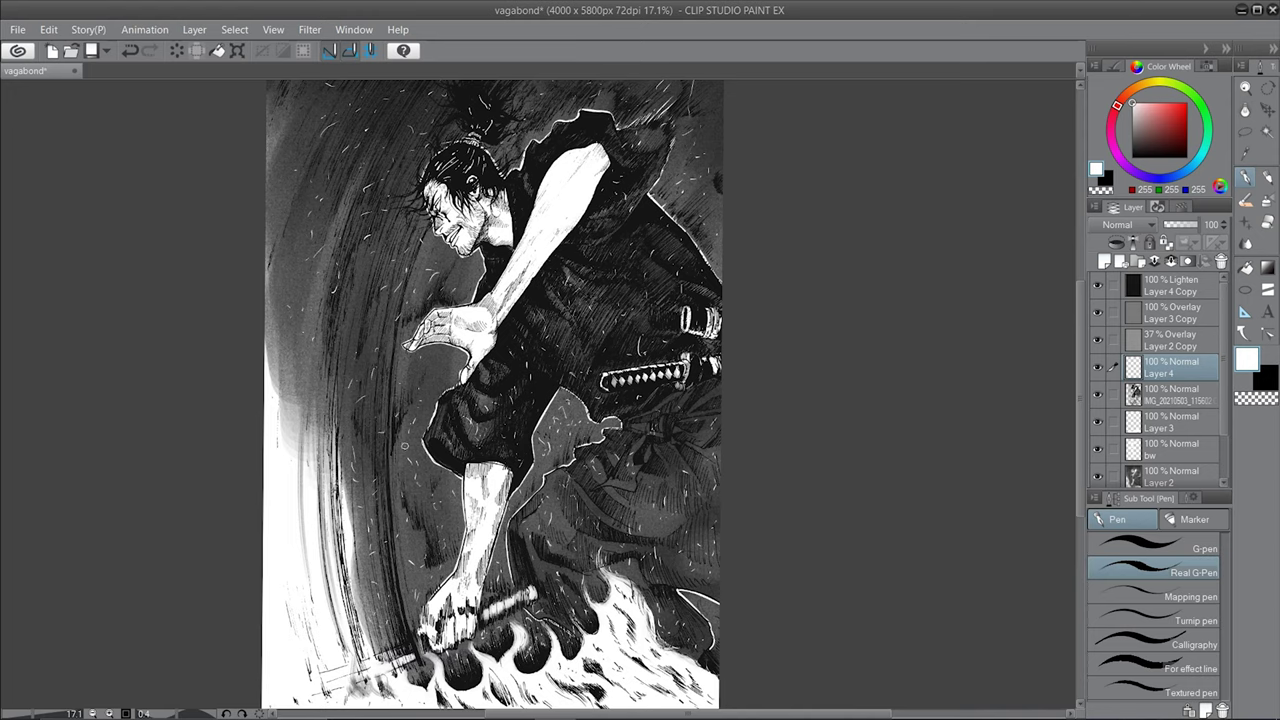
scroll(404, 446, "down", 2)
- Add a layer above Layer 4, hatch the triangular gap by the trousers' lower edge in white and erase the overspill with the Hard eraser
left_click(1104, 261)
key("e")
scroll(560, 400, "up", 2)
scroll(560, 400, "right", 1)
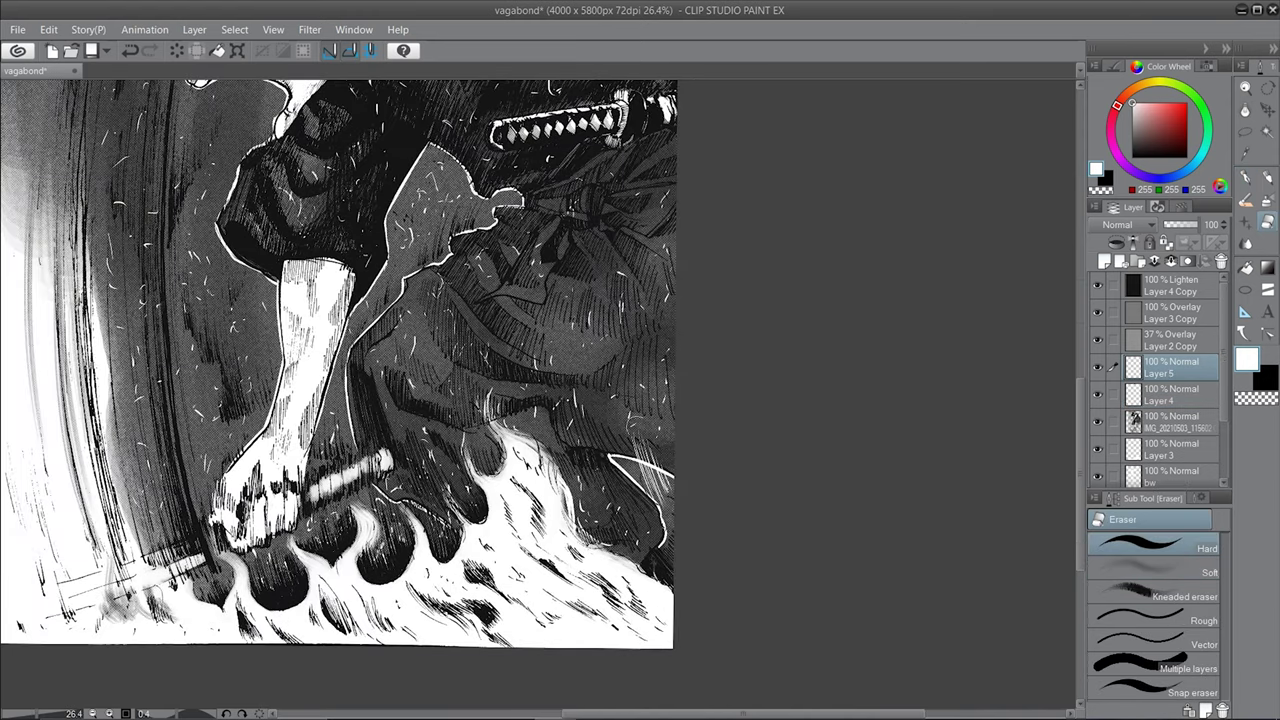
scroll(530, 462, "up", 1)
scroll(530, 462, "left", 1)
scroll(530, 462, "up", 1)
key("p")
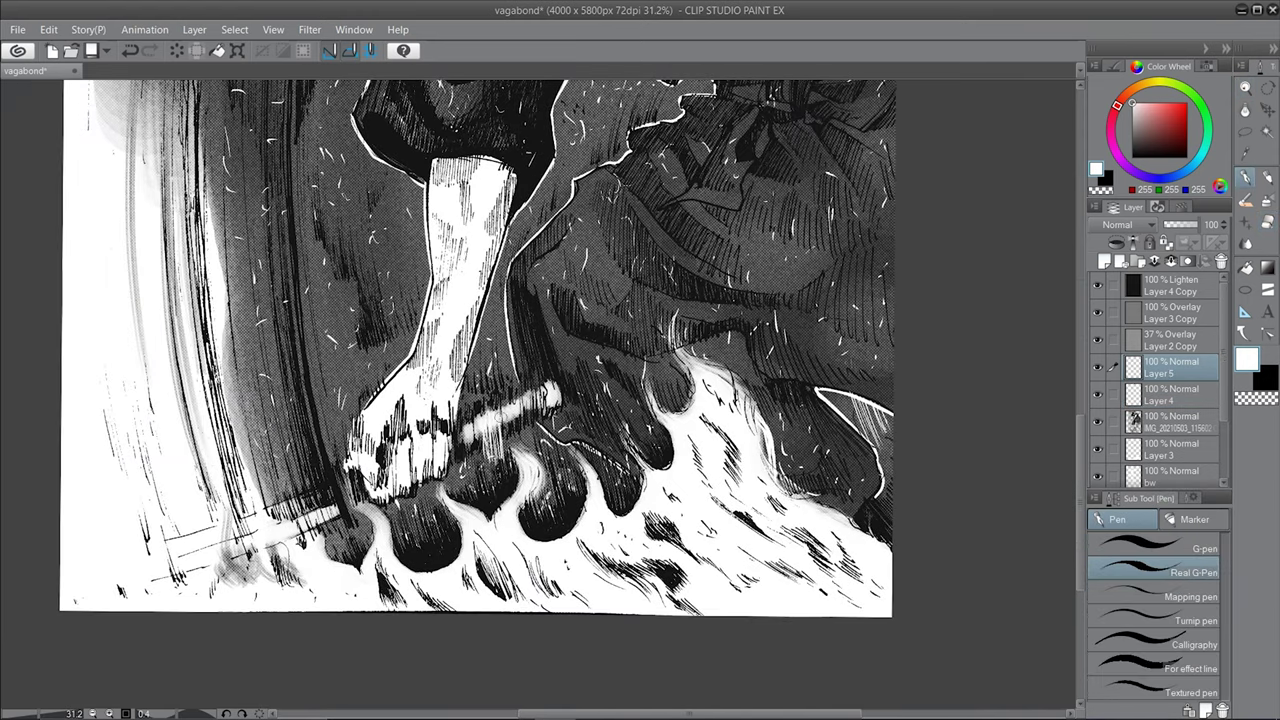
left_click_drag(512, 410, 500, 468)
mouse_move(540, 396)
left_mouse_down()
mouse_move(528, 474)
mouse_move(548, 490)
left_mouse_up()
left_click_drag(576, 402, 586, 510)
key("ctrl+z")
key("ctrl+z")
key("ctrl+z")
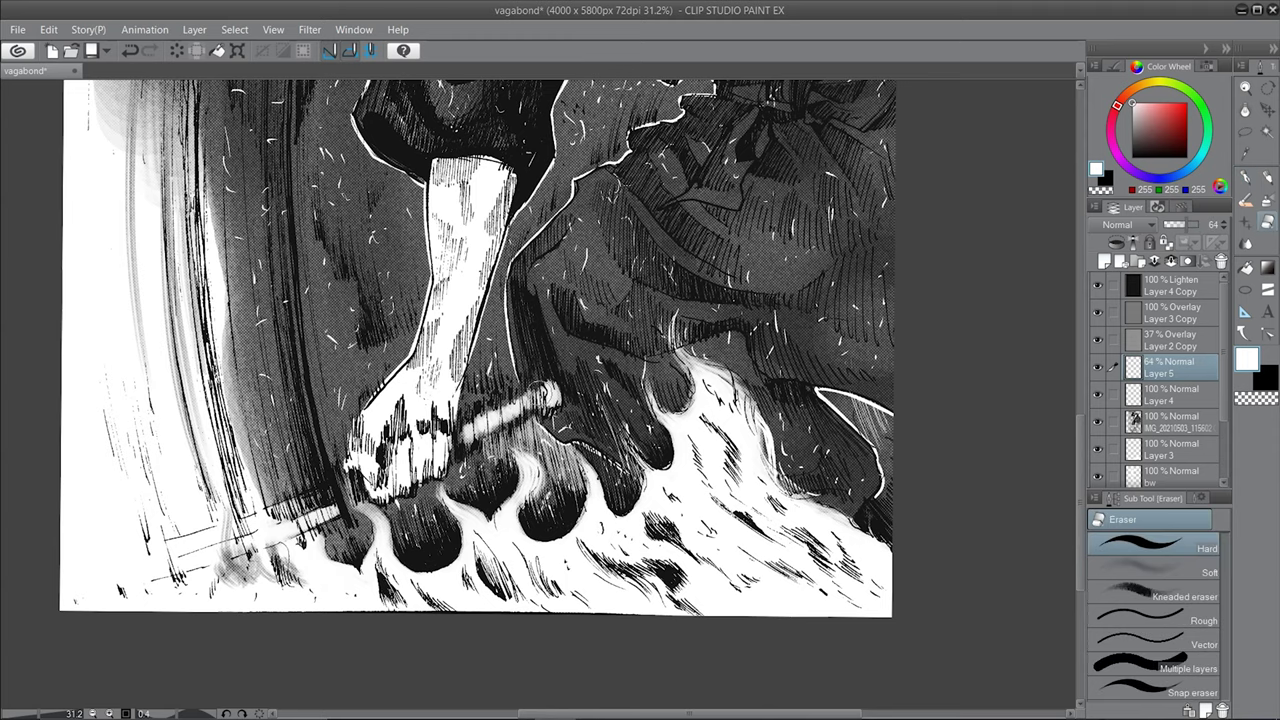
- Move Layer 5 beneath the line art layer and outline the underside of the lower fist in white with the Real G-Pen
key("p")
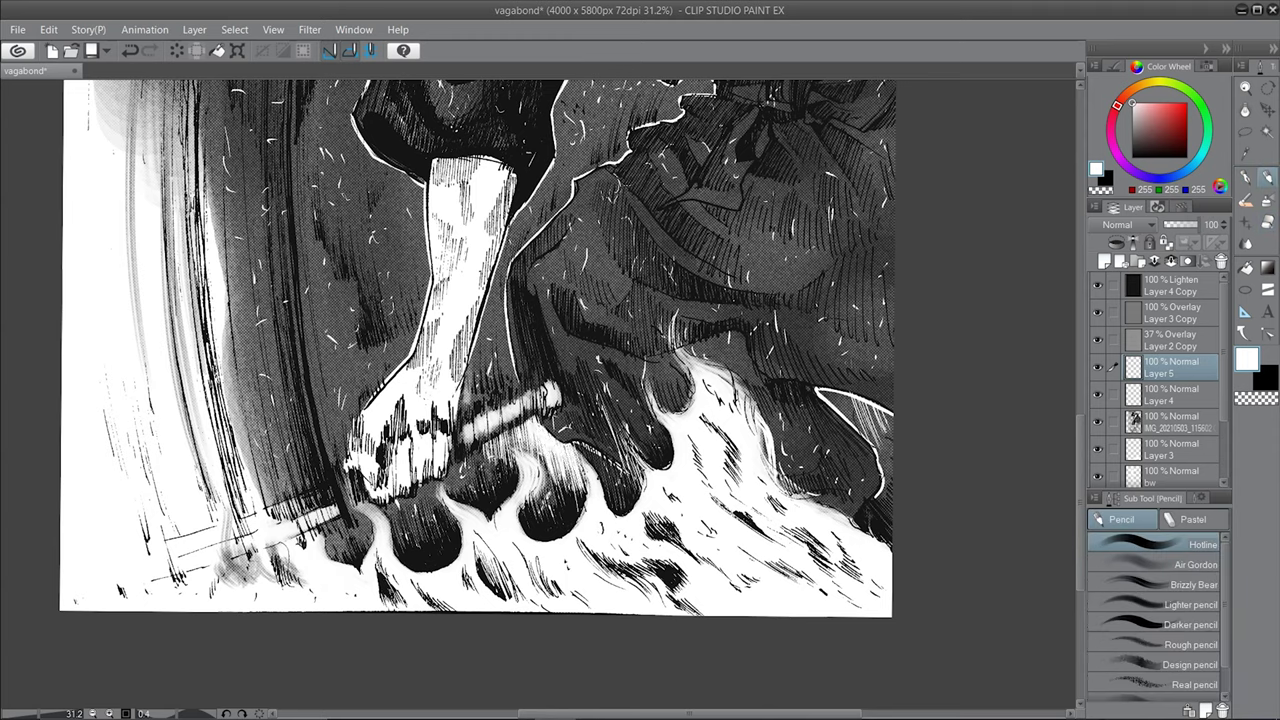
left_click_drag(1188, 368, 1175, 432)
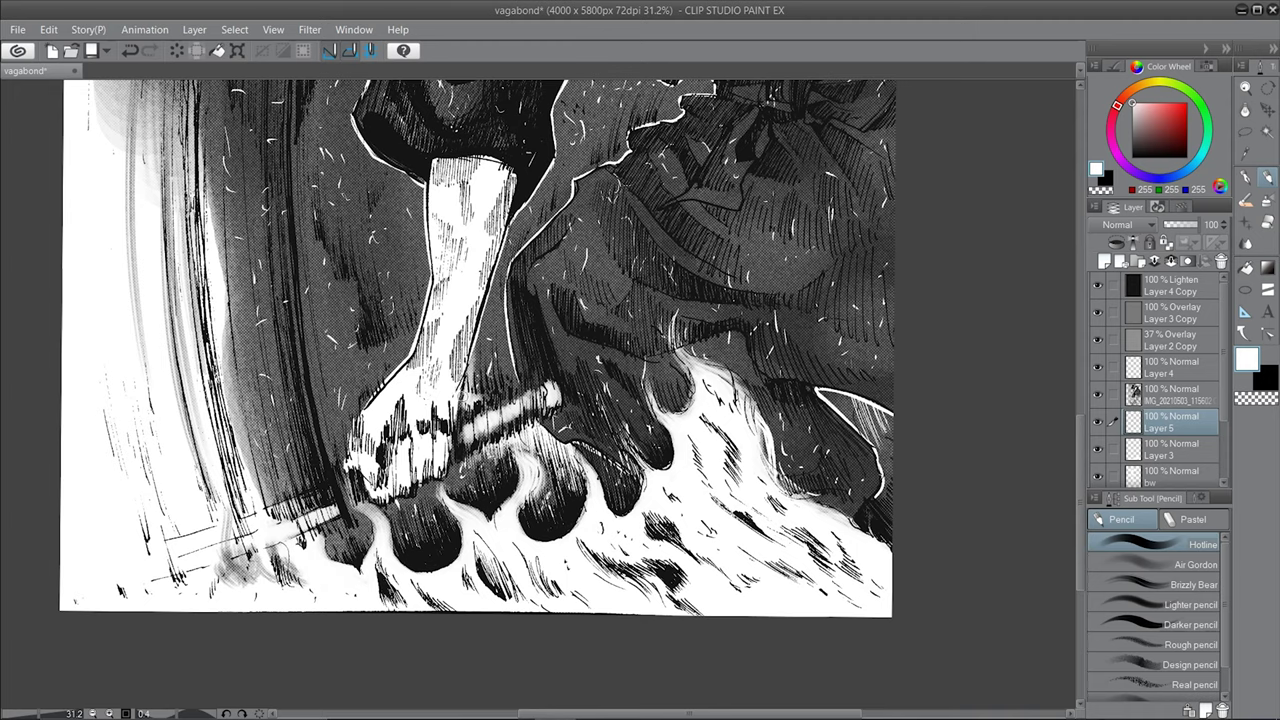
key("p")
left_click_drag(786, 388, 712, 383)
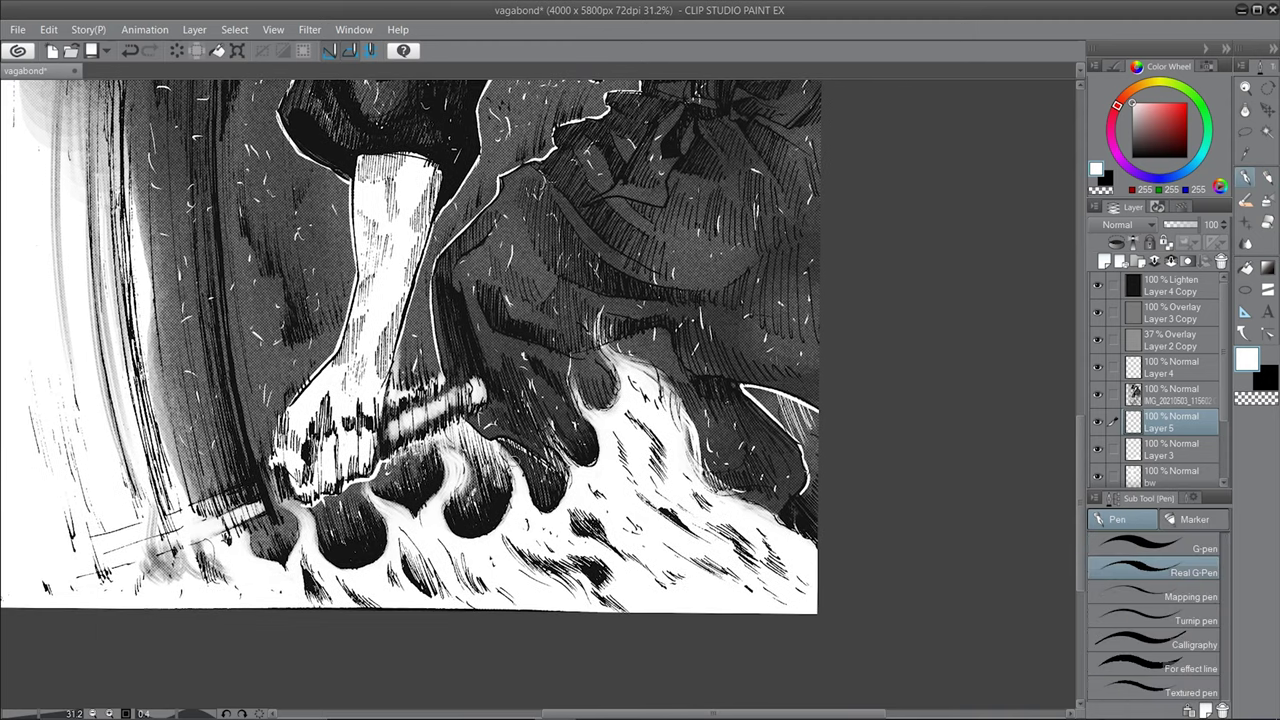
- Hide and show Layer 3 to check its white painting, and rename Layer 5 to bwl
scroll(1160, 400, "down", 1)
left_click(1100, 415)
left_click(1098, 410)
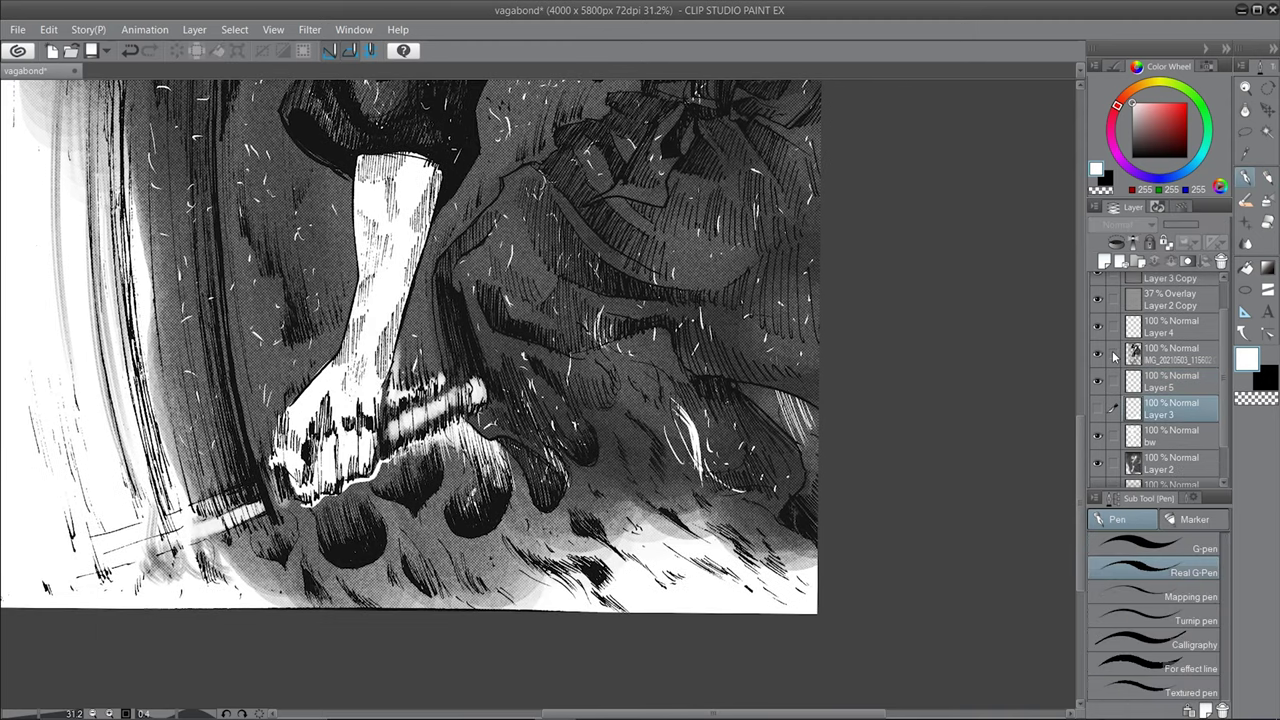
left_click(1098, 409)
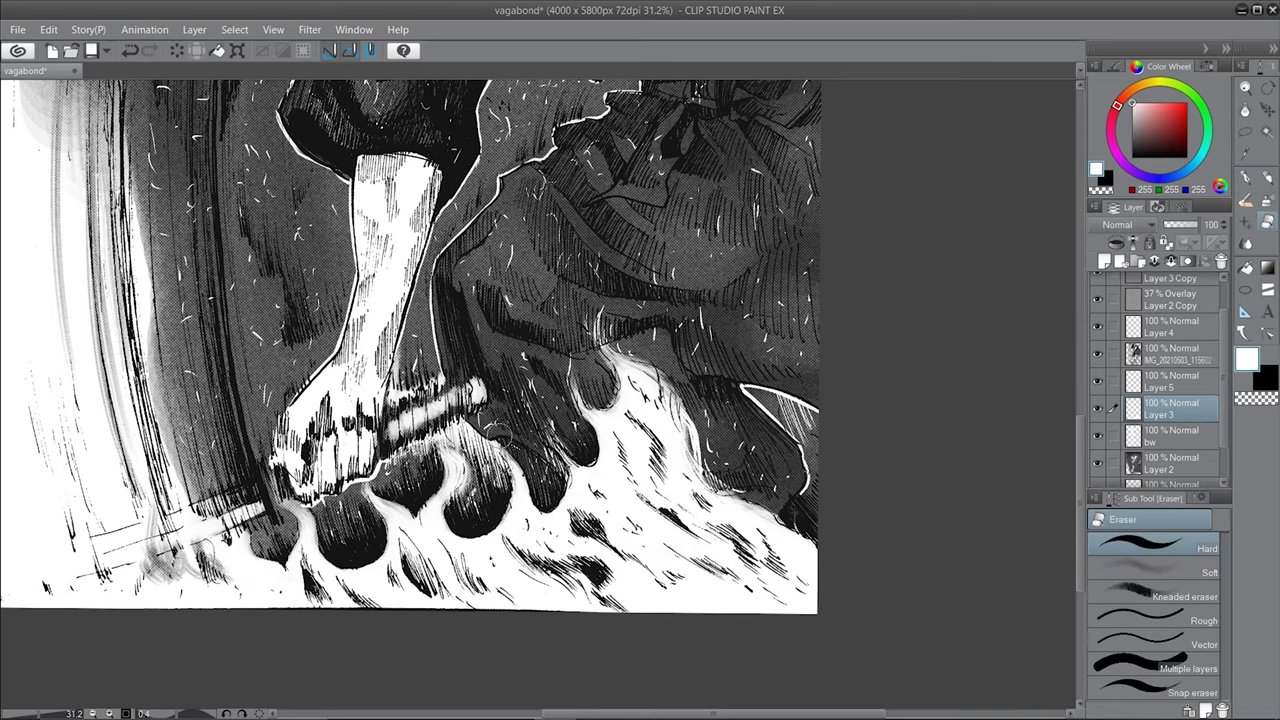
left_click(1170, 326)
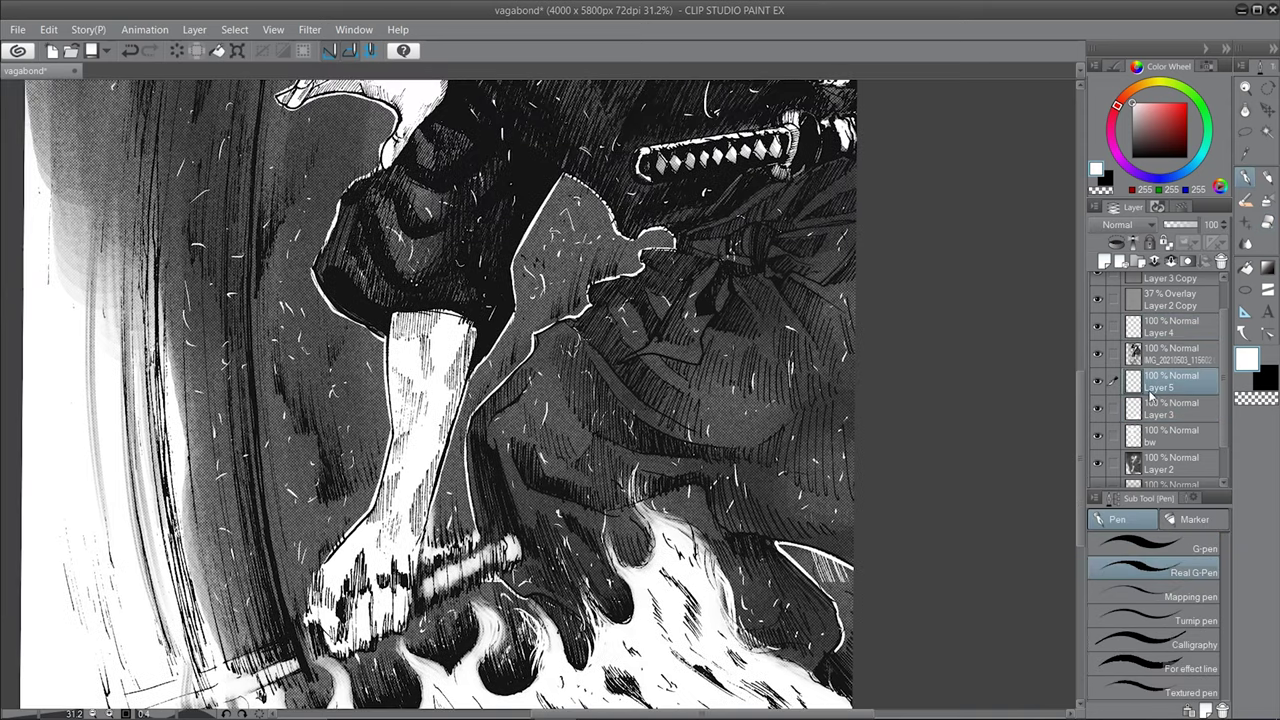
left_click(1170, 381)
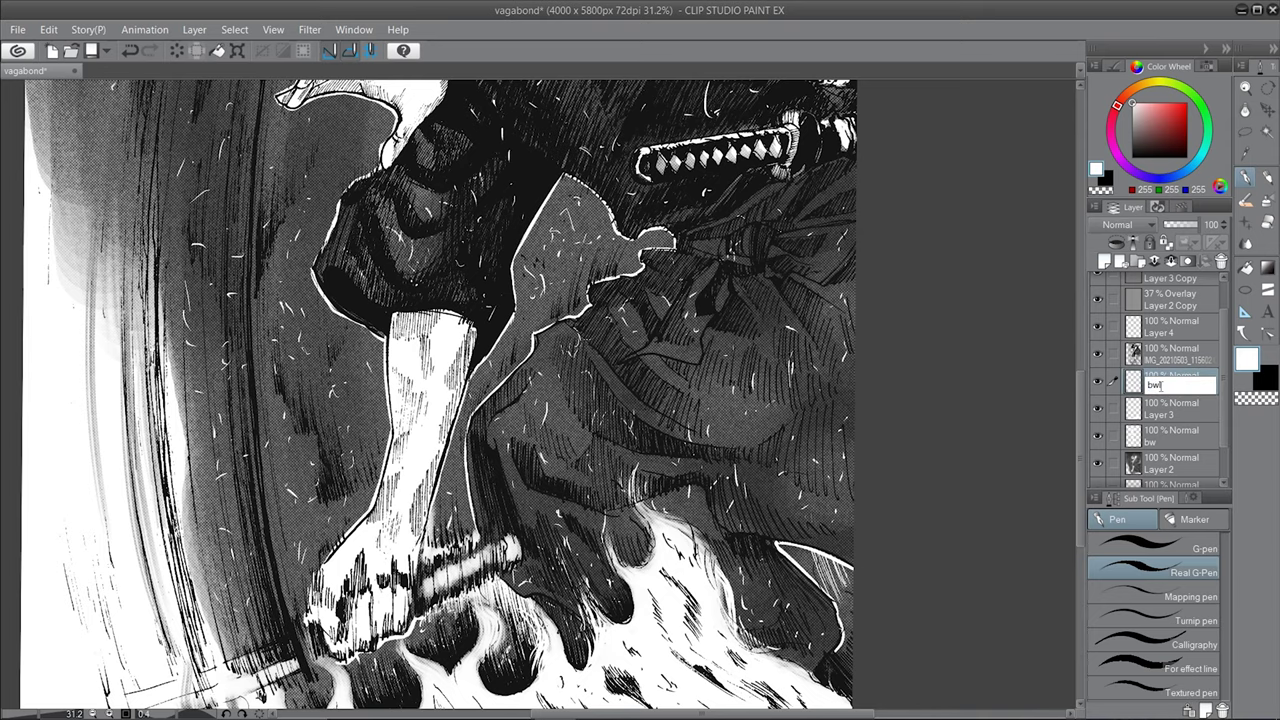
- Draw fine white hatching in the gap between the sleeve and trousers and in the background behind the back
left_click_drag(500, 400, 378, 460)
mouse_move(435, 170)
left_mouse_down()
mouse_move(420, 300)
mouse_move(455, 285)
left_mouse_up()
scroll(1158, 380, "up", 2)
left_click_drag(480, 200, 695, 222)
left_click_drag(550, 280, 660, 230)
mouse_move(600, 270)
left_mouse_down()
mouse_move(614, 298)
mouse_move(692, 212)
mouse_move(680, 300)
mouse_move(800, 120)
left_mouse_up()
- On the bwl layer, draw a long white arc sweeping from the lower fist up to the face, with parallel lines along it
left_click(276, 570, "ctrl+shift")
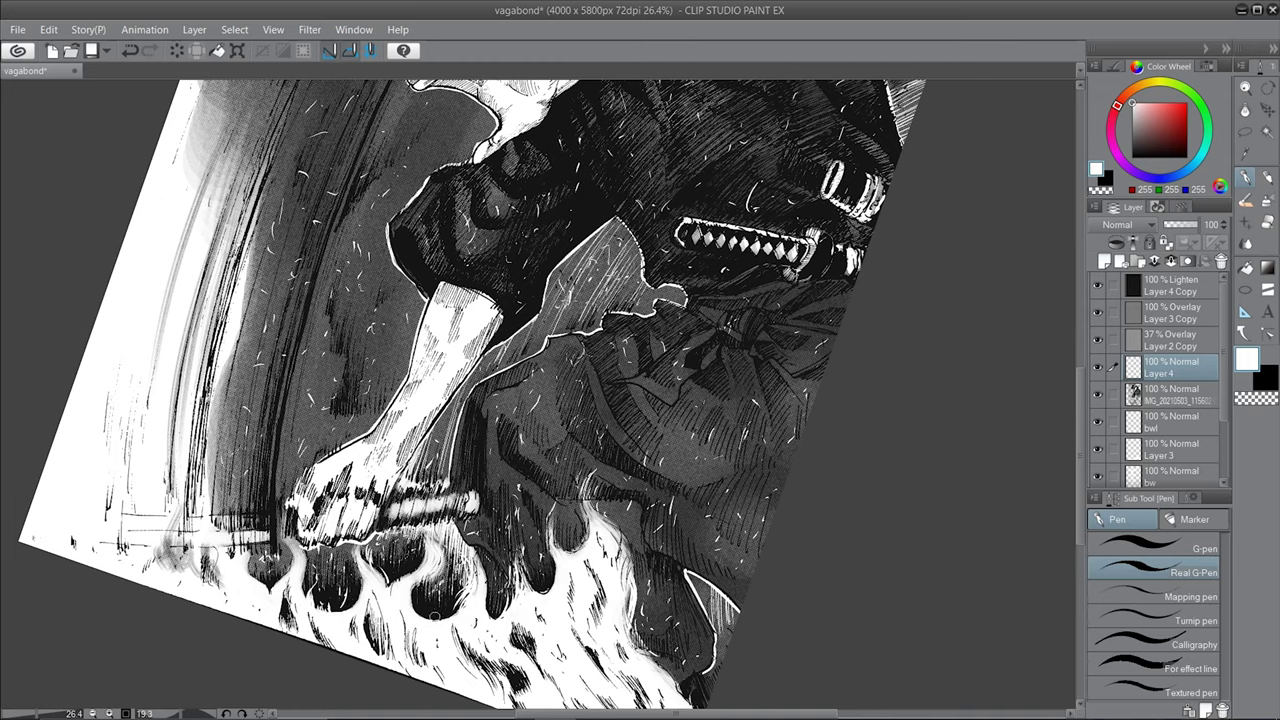
left_click_drag(276, 570, 250, 556)
left_click(250, 556, "ctrl+shift")
scroll(676, 276, "up", 2)
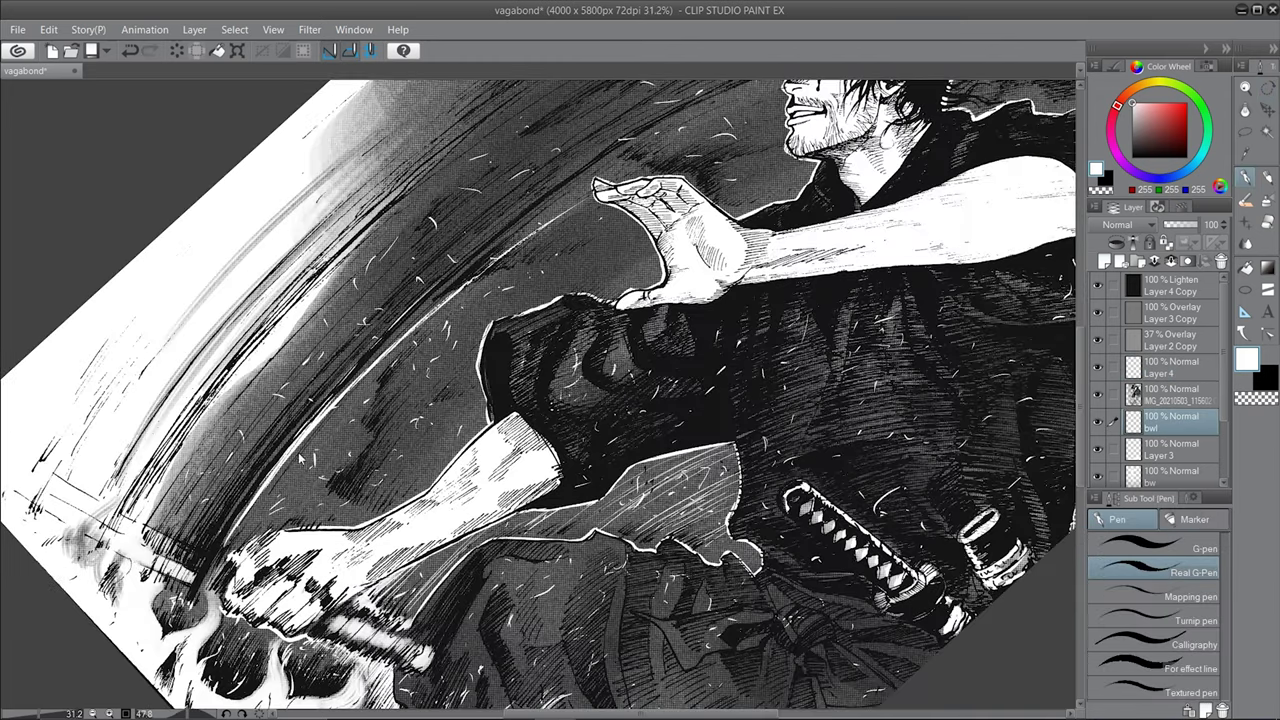
scroll(543, 397, "up", 1)
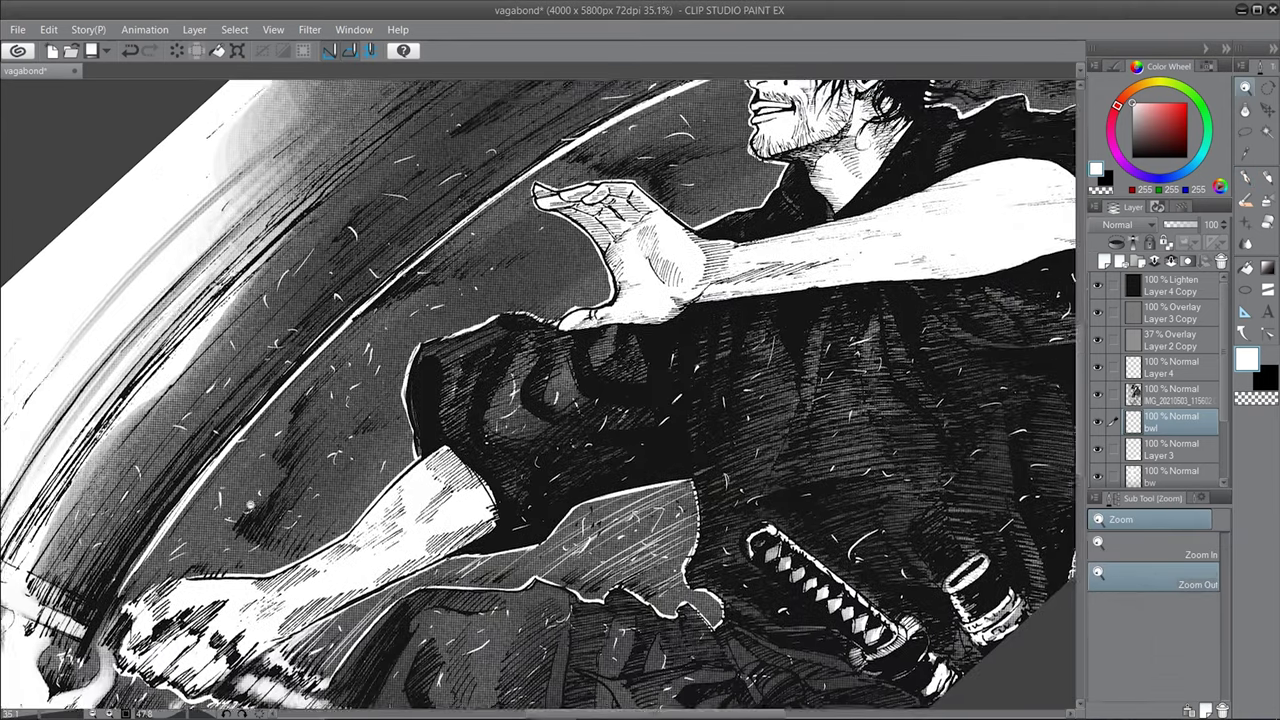
scroll(345, 430, "down", 2)
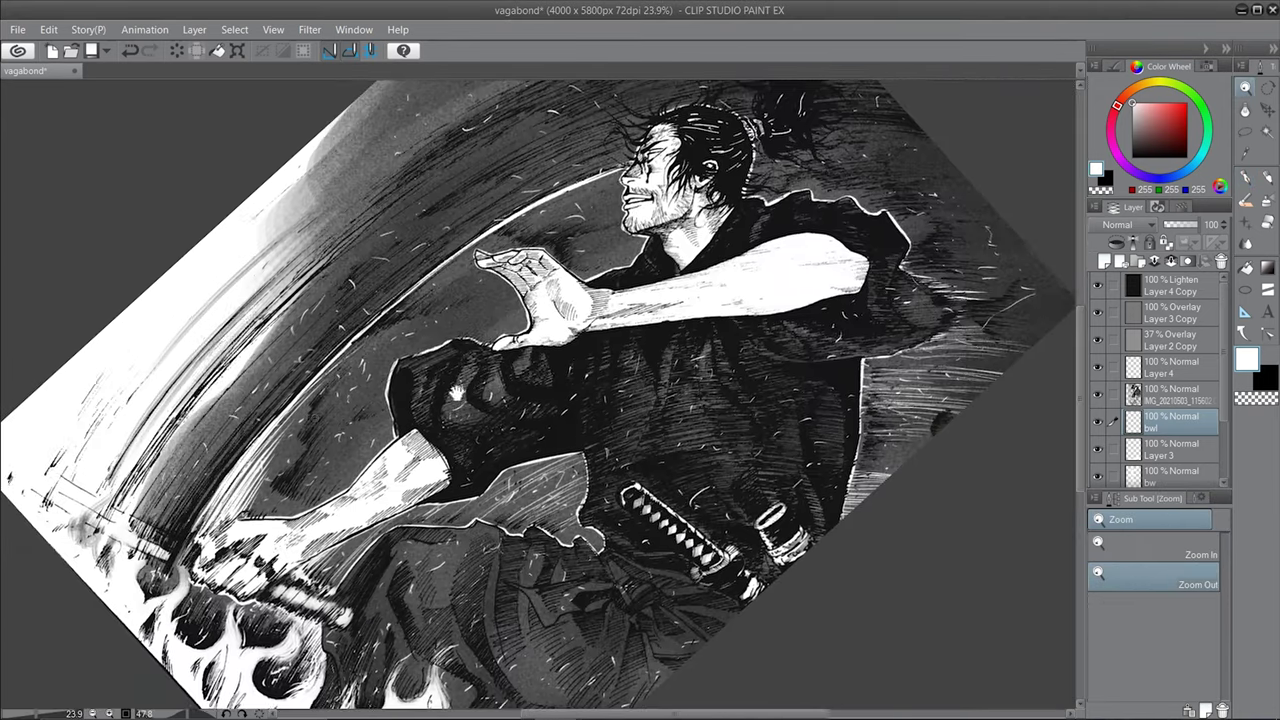
left_click_drag(415, 278, 393, 260)
- Create a layer above bwl, hatch white streaks beside the lower forearm and soften them with the Soft eraser
key("ctrl+shift+n")
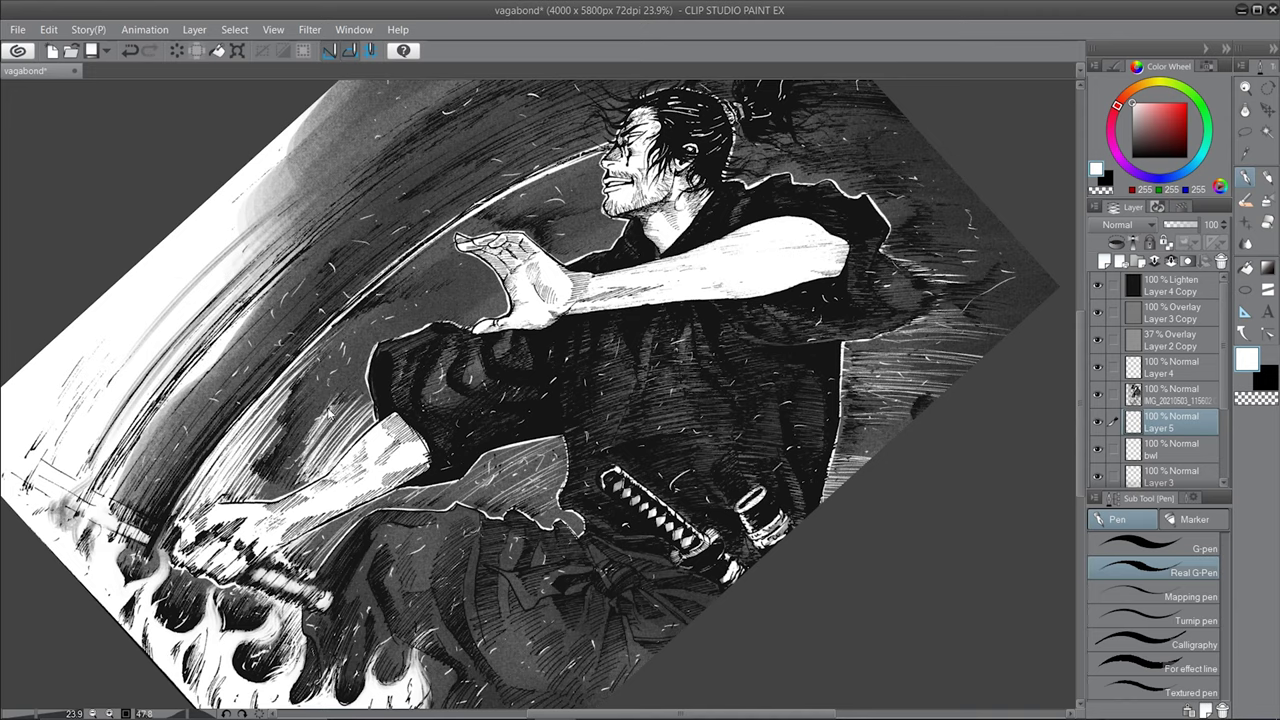
key("e")
left_click(1150, 567)
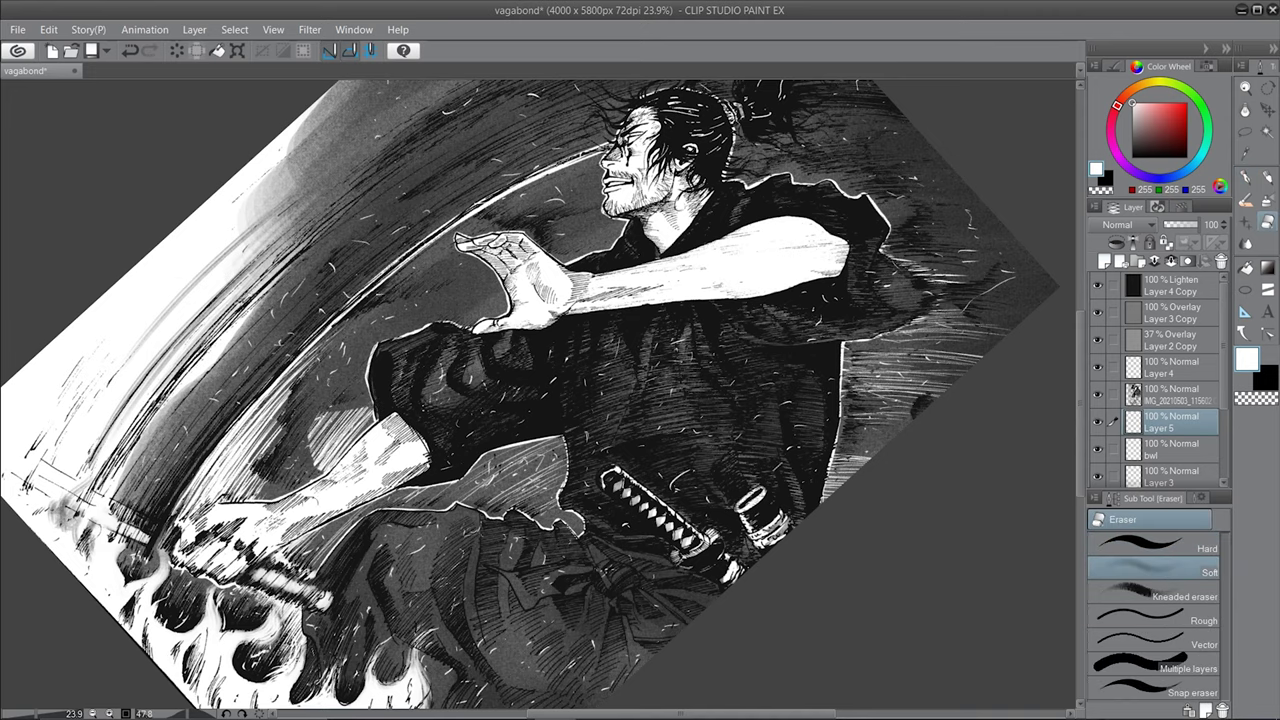
scroll(540, 400, "up", 1)
scroll(540, 400, "down", 3)
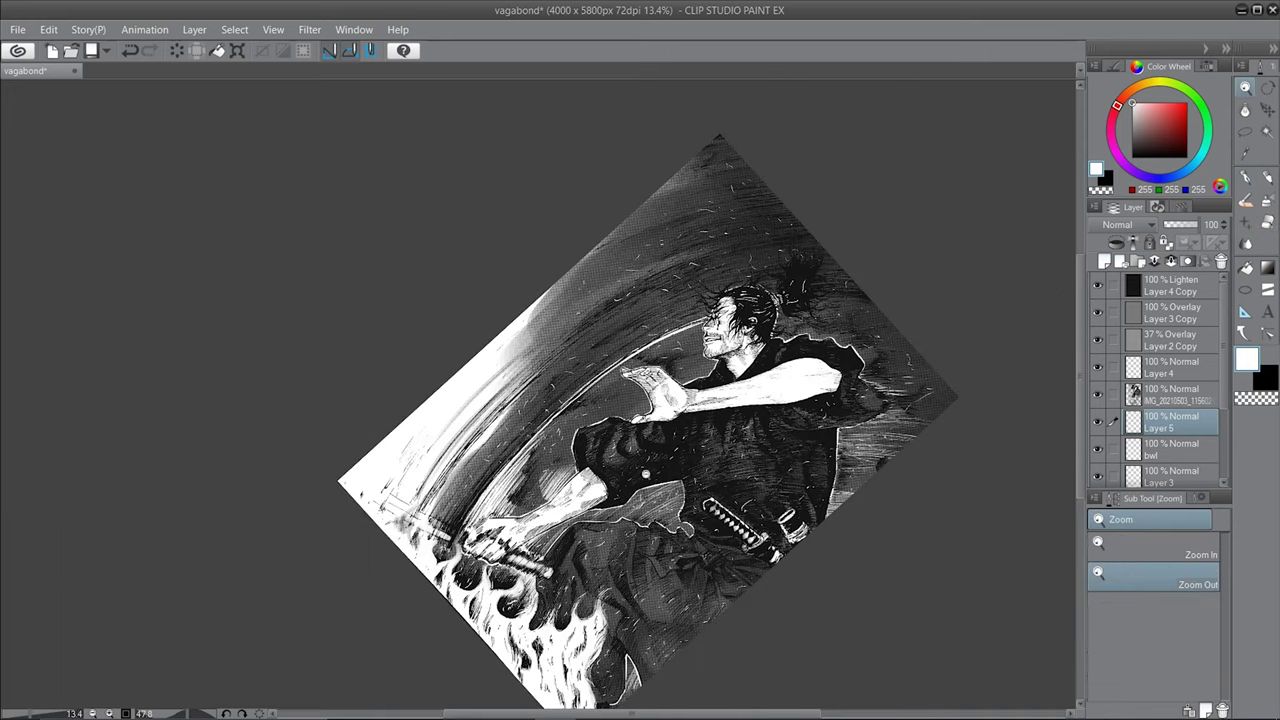
scroll(540, 400, "up", 4)
scroll(488, 470, "down", 1)
- Add white speed lines along the inside of the arc and around the raised hand with the Real G-Pen
key("p")
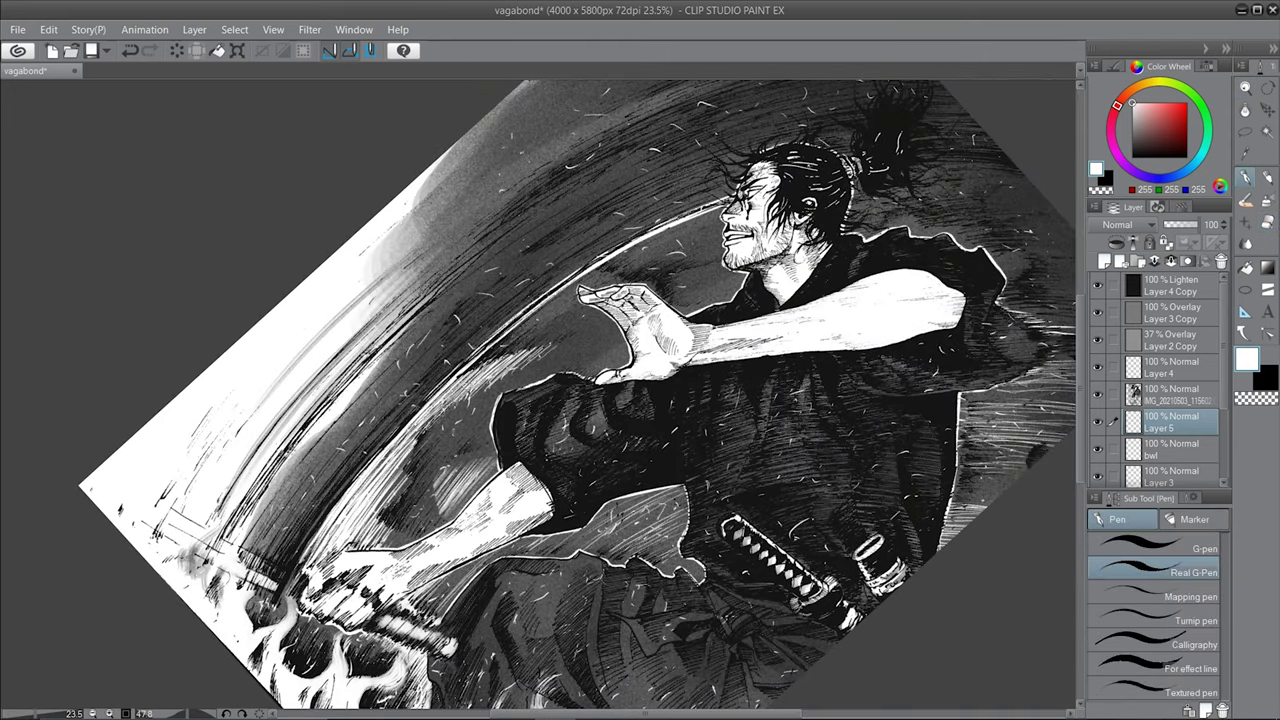
mouse_move(580, 290)
left_mouse_down()
mouse_move(588, 305)
mouse_move(520, 337)
left_mouse_up()
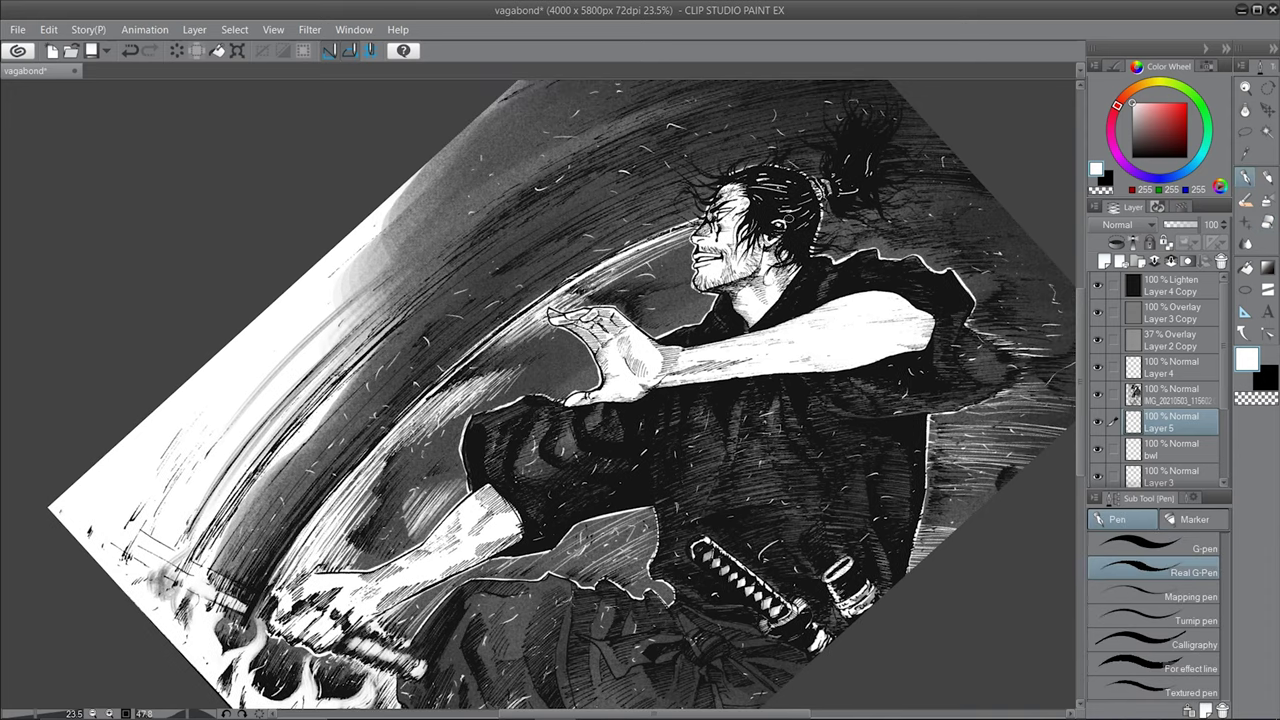
left_click_drag(665, 300, 679, 276)
left_click_drag(390, 512, 596, 318)
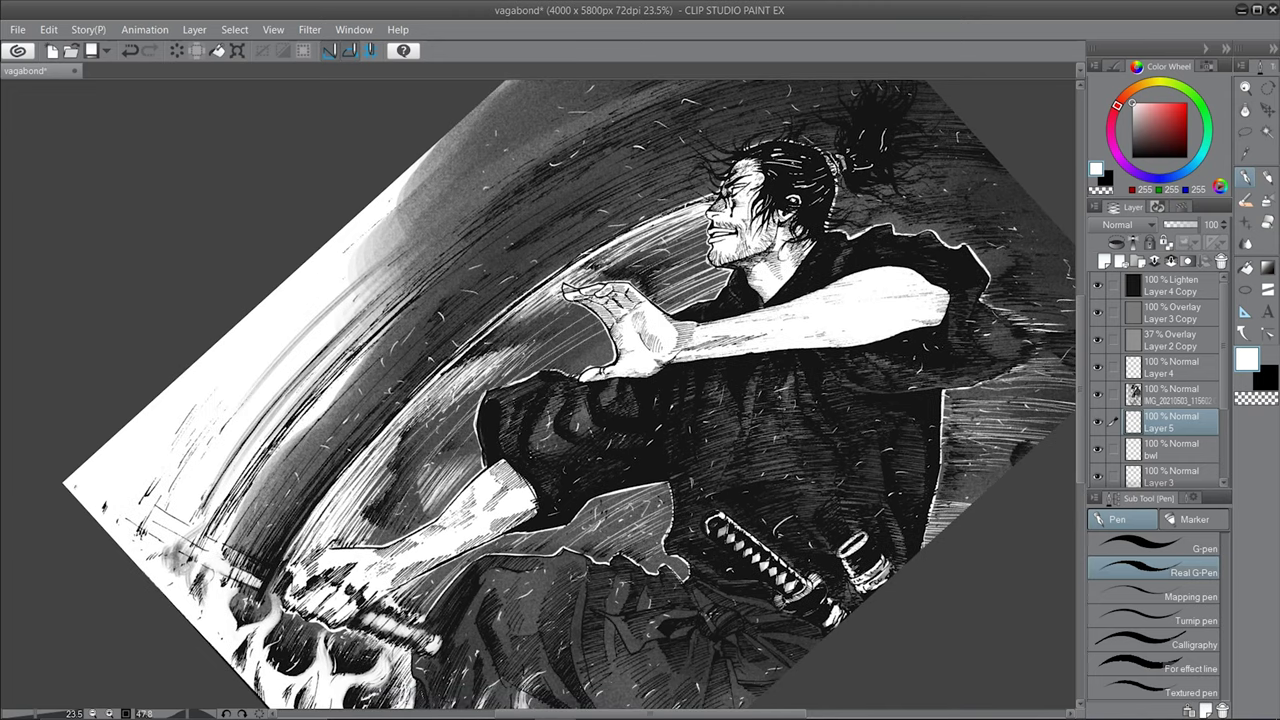
- Fill the background around the ponytail and behind the shoulder with fine white speed lines
left_click_drag(600, 400, 535, 420)
left_click_drag(528, 336, 418, 366)
left_click_drag(528, 336, 582, 276)
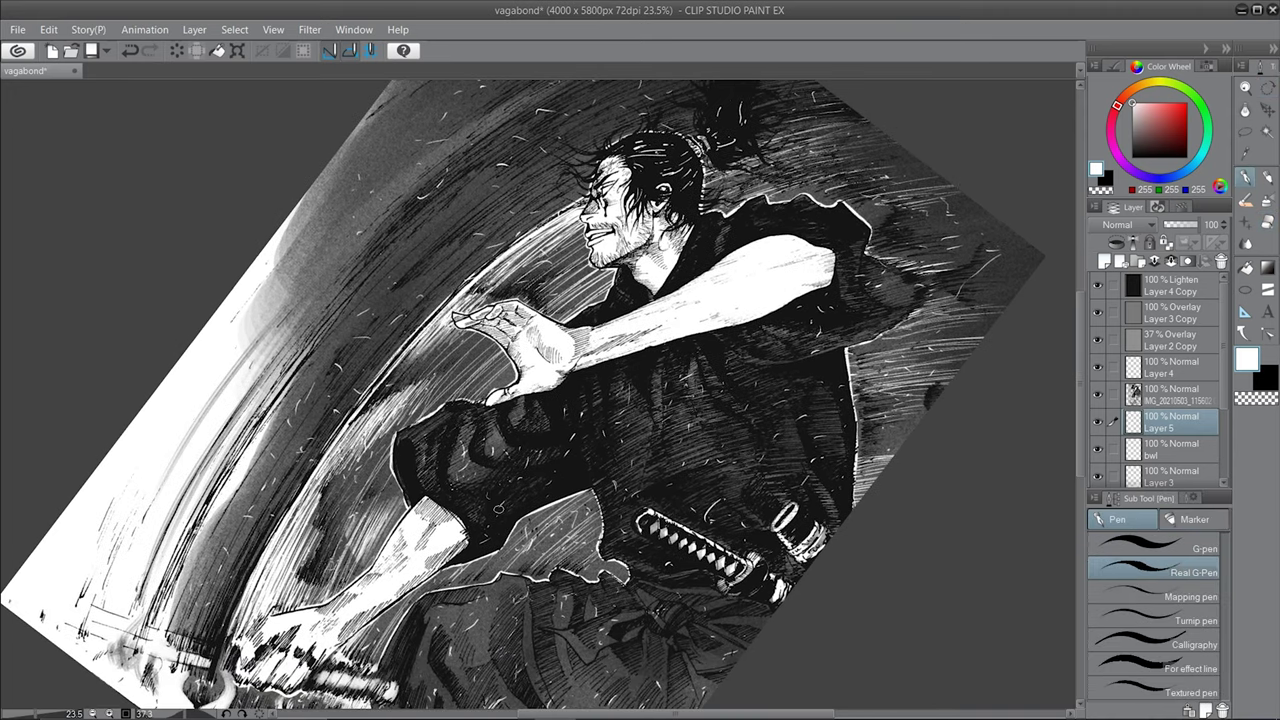
- Hatch fine white highlight lines over the dark folds of the robe and sleeve
left_click_drag(528, 336, 488, 216)
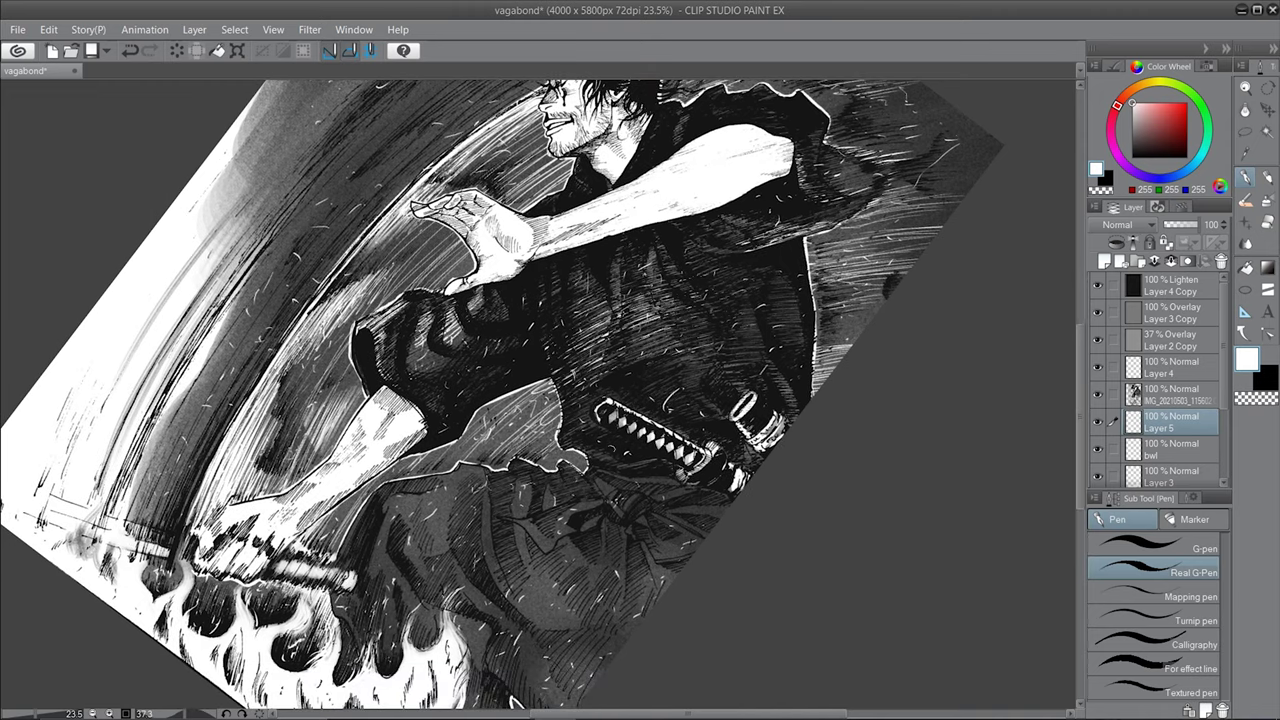
left_click_drag(722, 330, 775, 393)
scroll(530, 400, "down", 5)
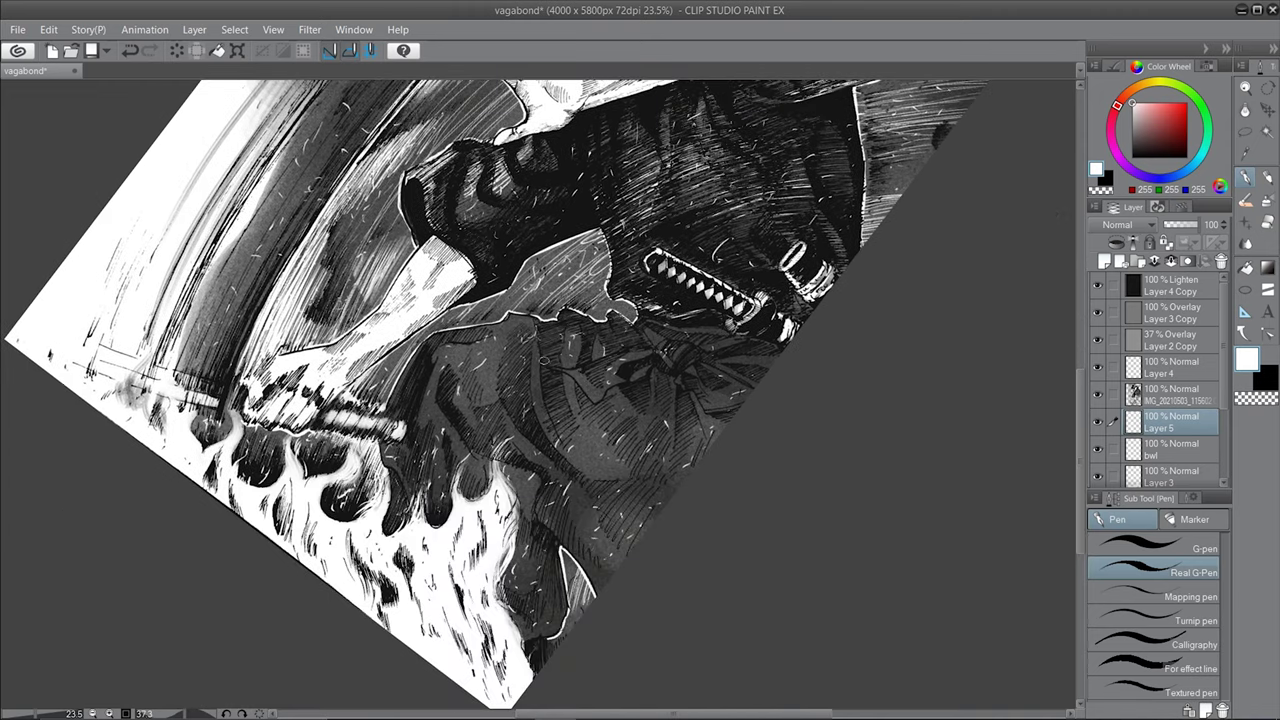
- Soften the white speed lines across the upper part of the arc with the Soft eraser
key("ctrl+0")
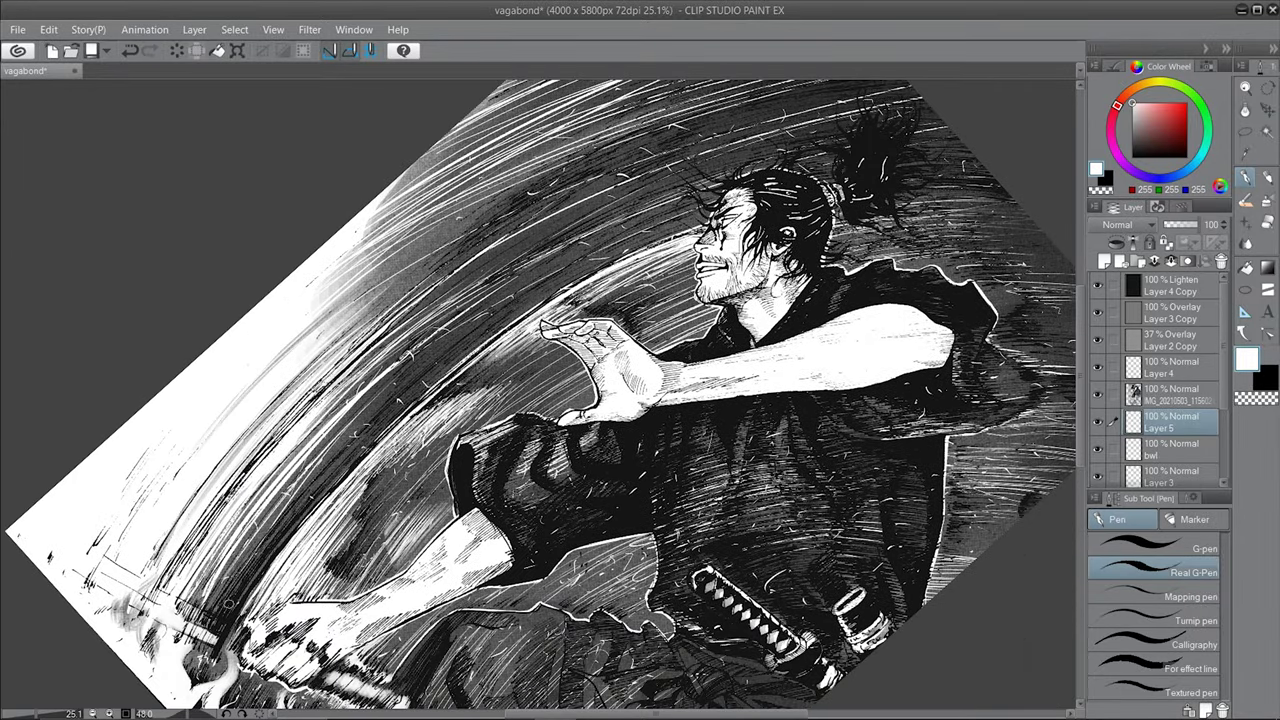
key("e")
left_click(1125, 576)
mouse_move(474, 219)
left_mouse_down()
mouse_move(400, 262)
mouse_move(345, 232)
mouse_move(534, 183)
left_mouse_up()
key("p")
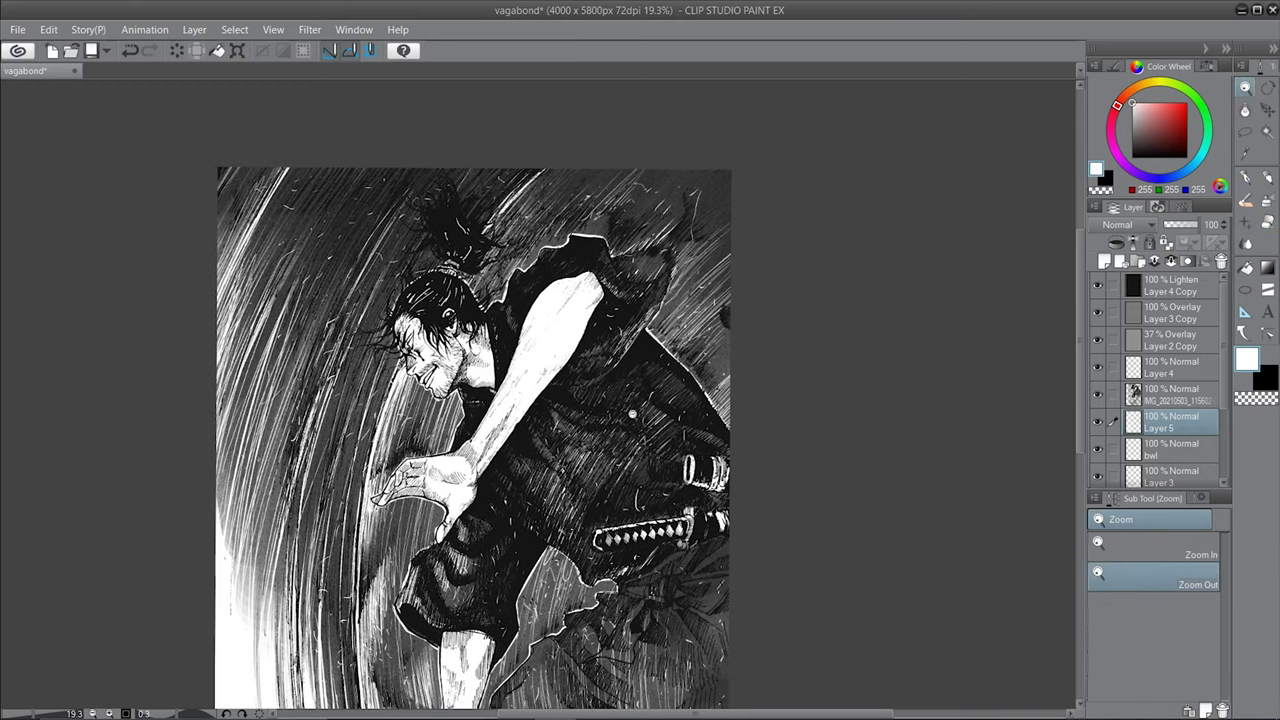
- Paint ragged white splashes along the arc's outer edge on a new layer and move that layer below the scanned drawing
left_click(371, 564, "ctrl+alt")
left_click(371, 564, "alt")
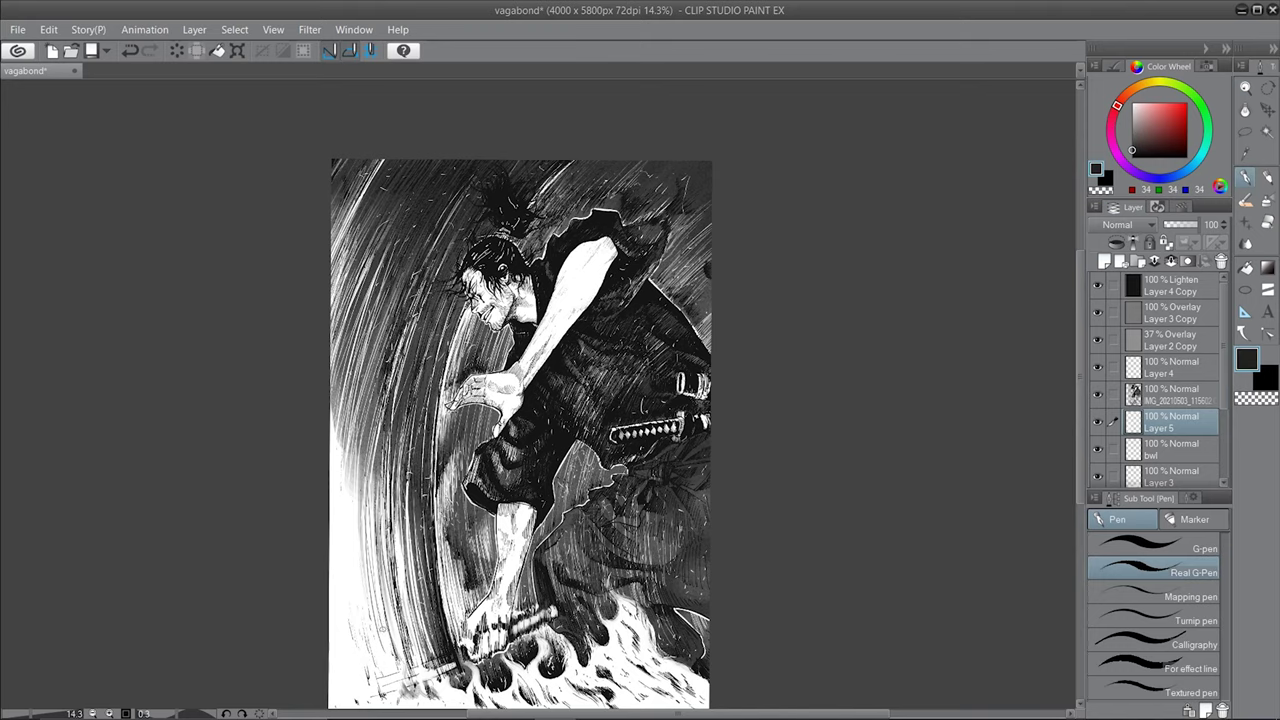
scroll(530, 400, "up", 3)
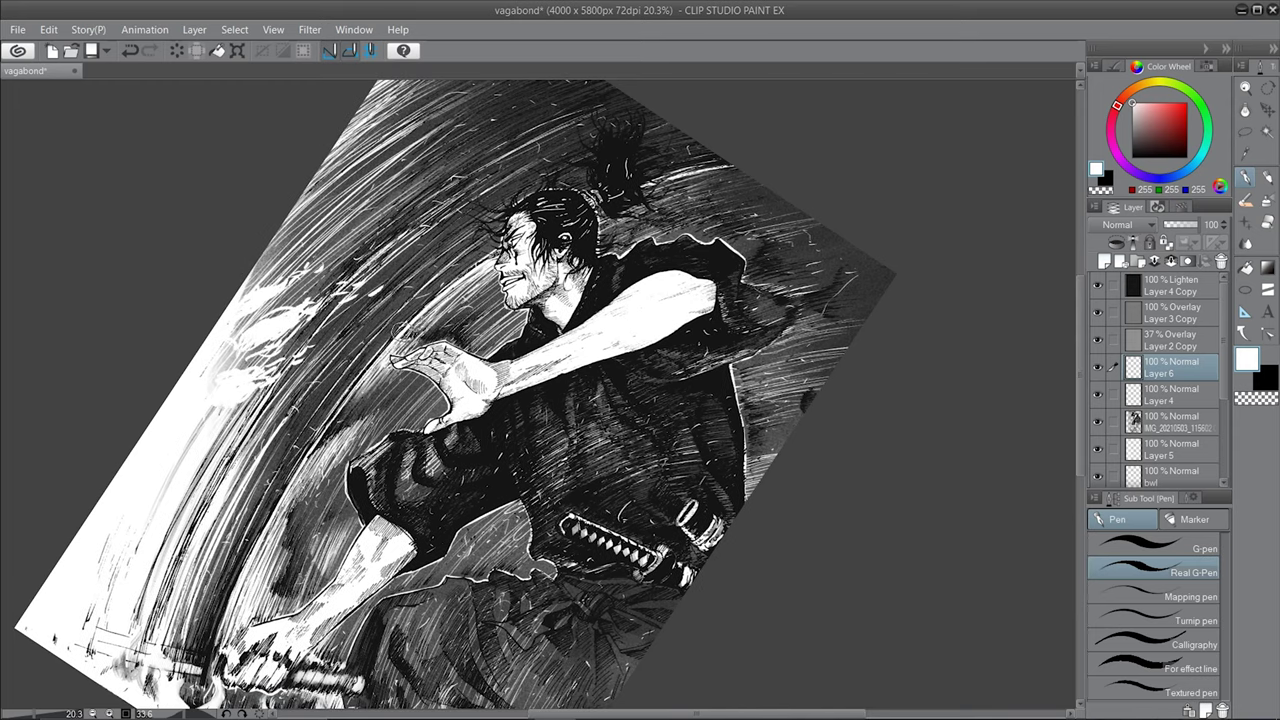
left_click_drag(1170, 367, 1163, 437)
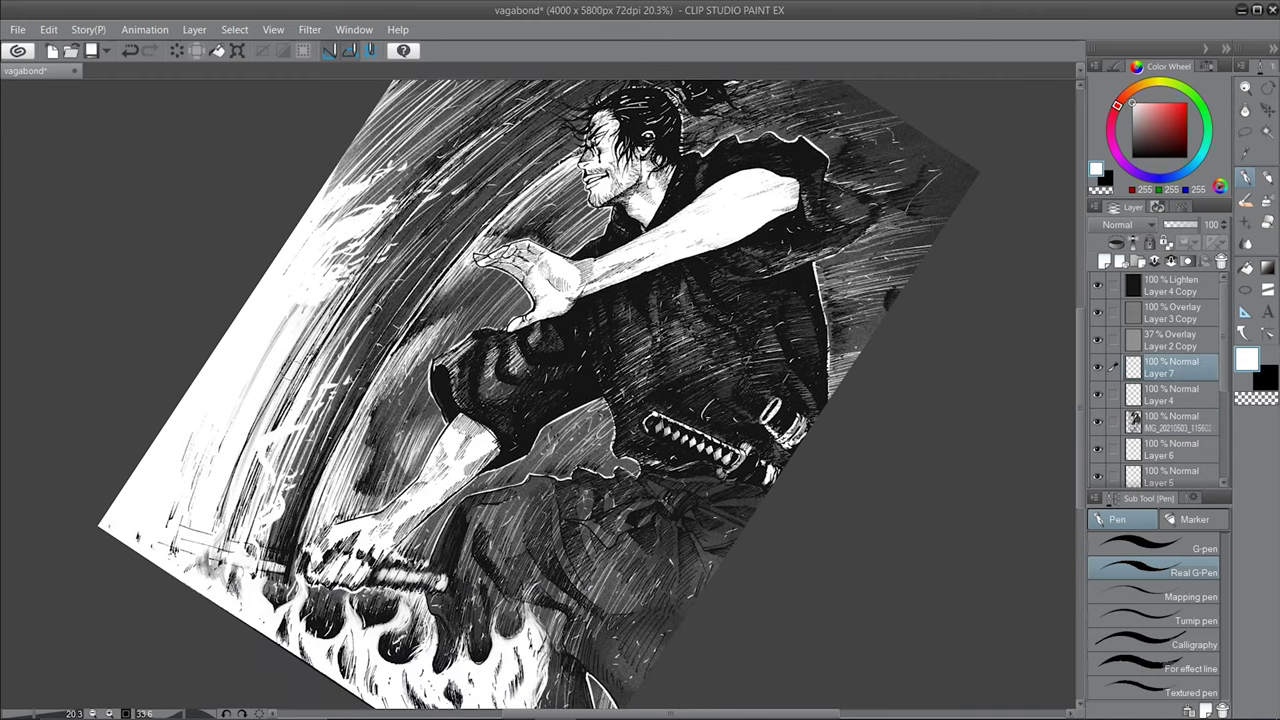
- Paint jagged white splashes along the arc's outer edge on Layer 7 with the Real G-Pen and trim them with the Hard eraser
scroll(592, 397, "up", 1)
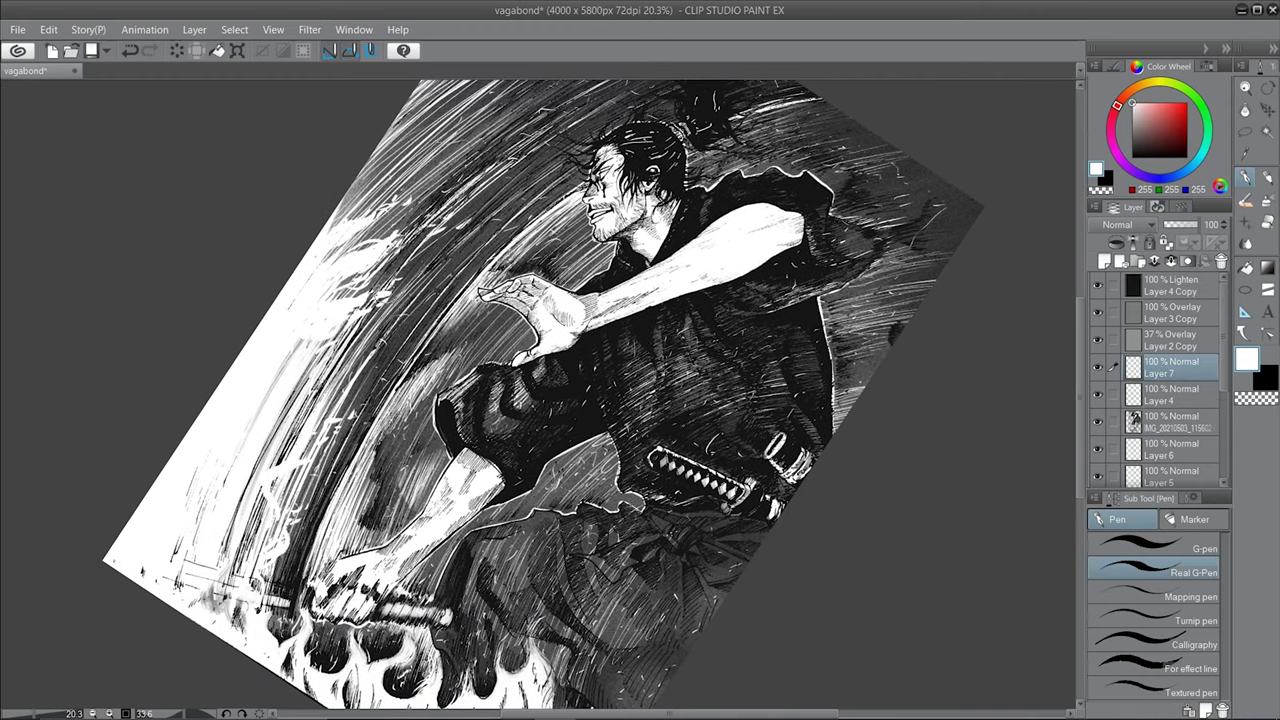
scroll(223, 314, "up", 2)
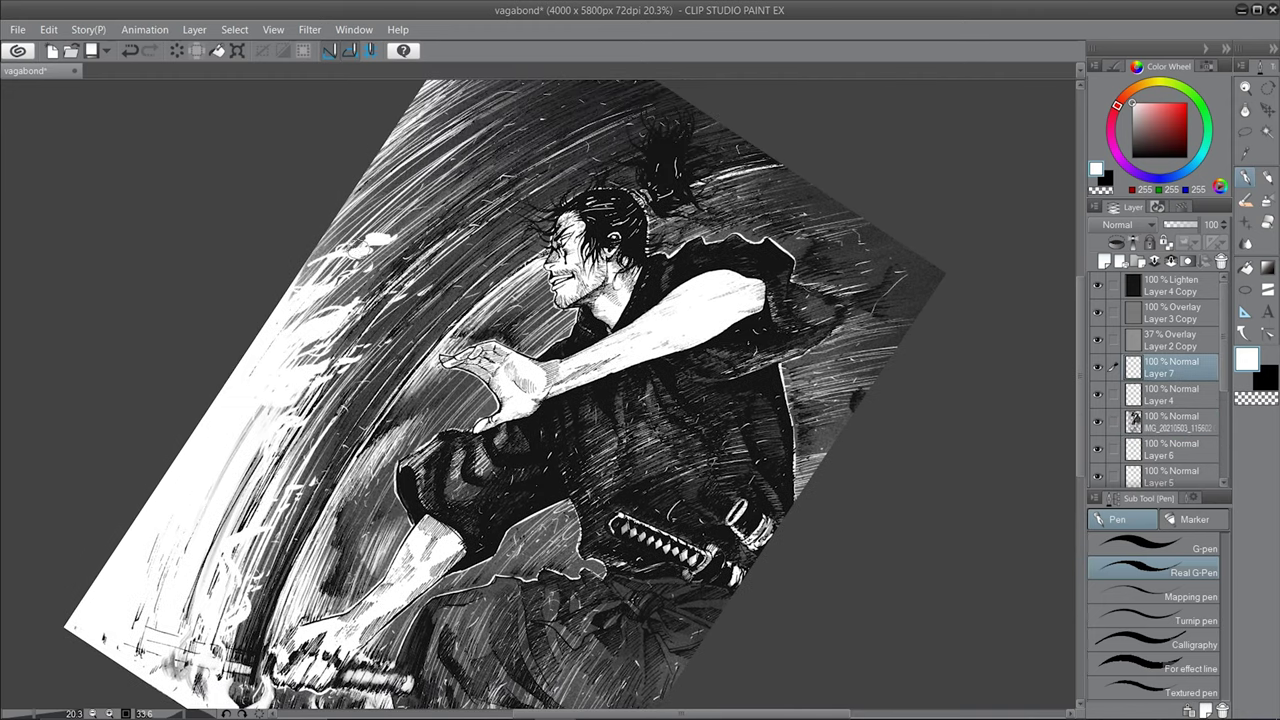
scroll(380, 205, "up", 1)
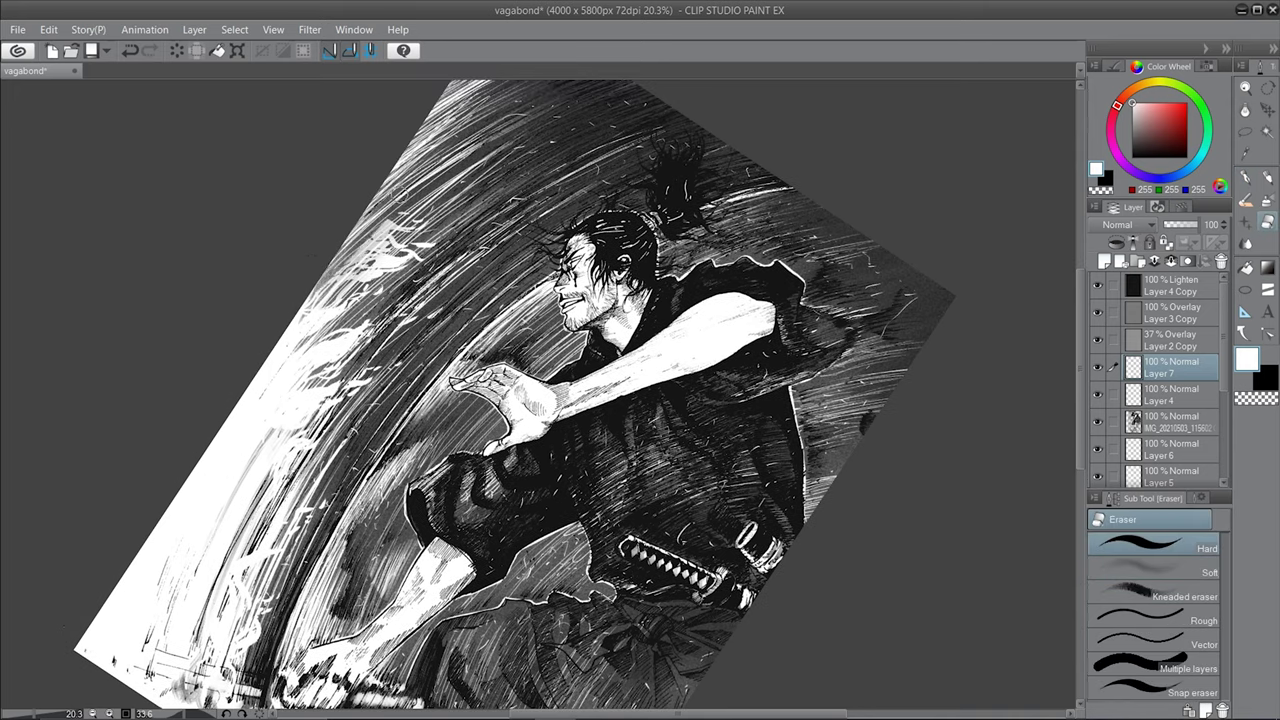
left_click(1143, 386)
left_click(1143, 370)
key("ctrl+@")
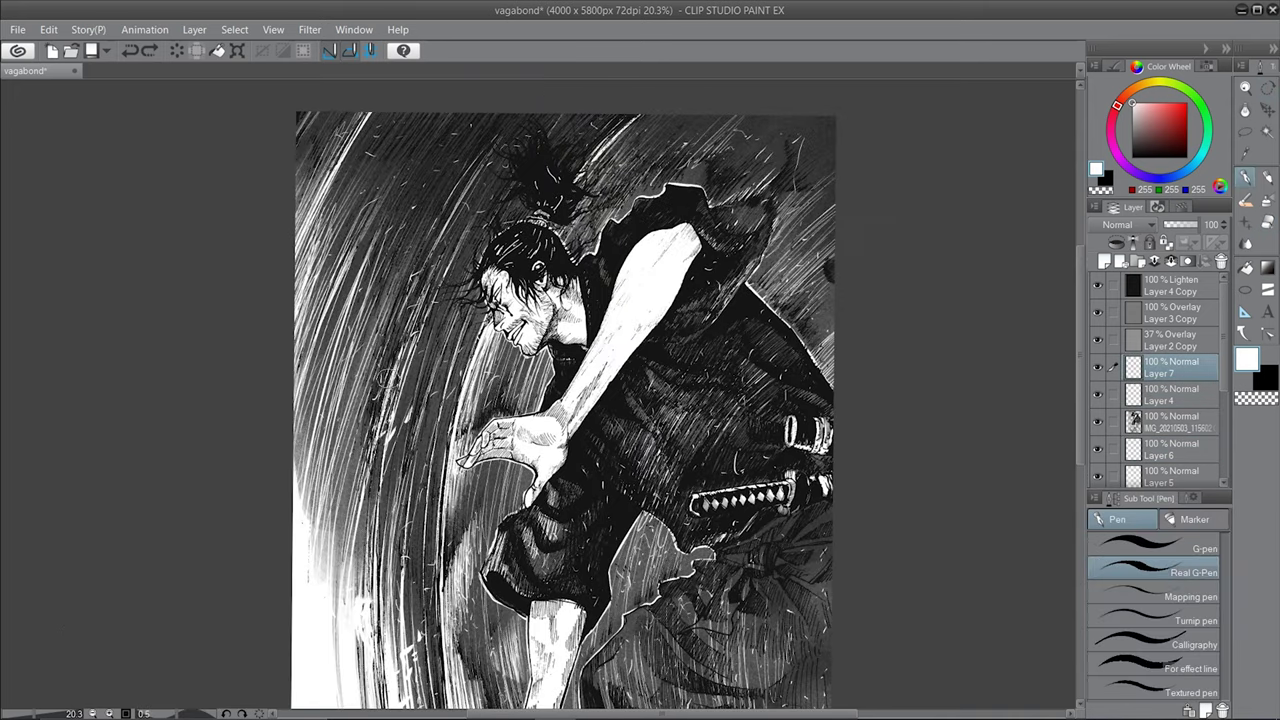